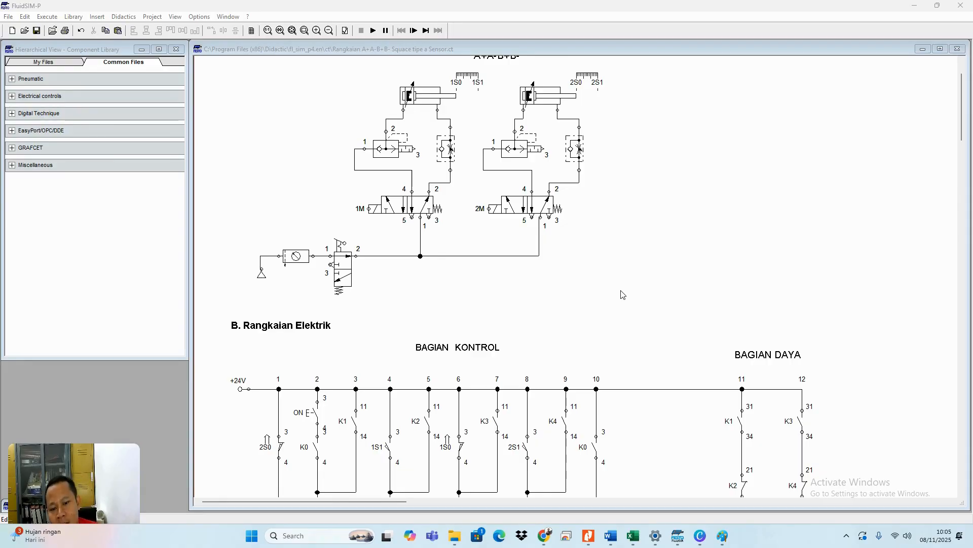
- Simulate the A+A-B+B- circuit, actuate the ON pushbutton in the control section, and stop the simulation
{"action": "scroll", "coordinate": [445, 289], "scroll_direction": "up", "scroll_amount": 3}
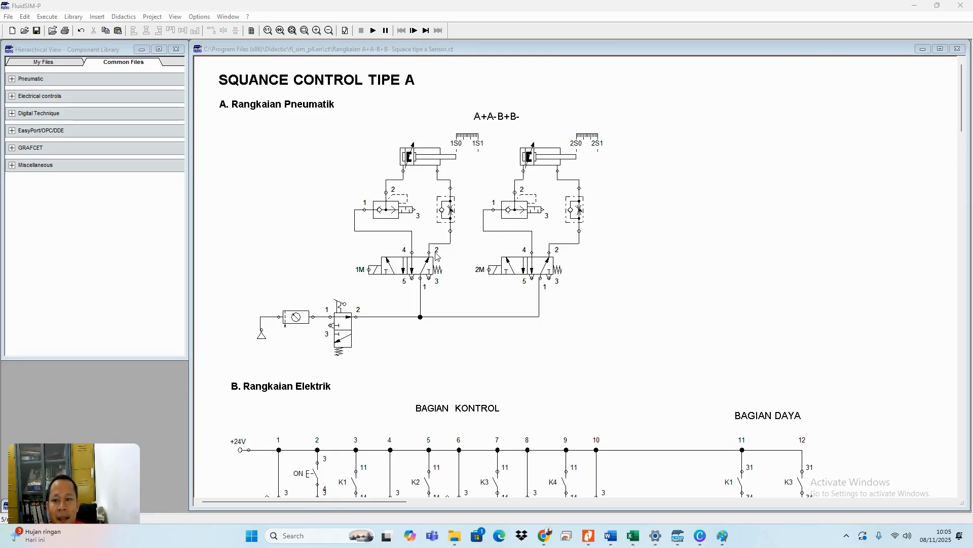
{"action": "scroll", "coordinate": [444, 238], "scroll_direction": "down", "scroll_amount": 3}
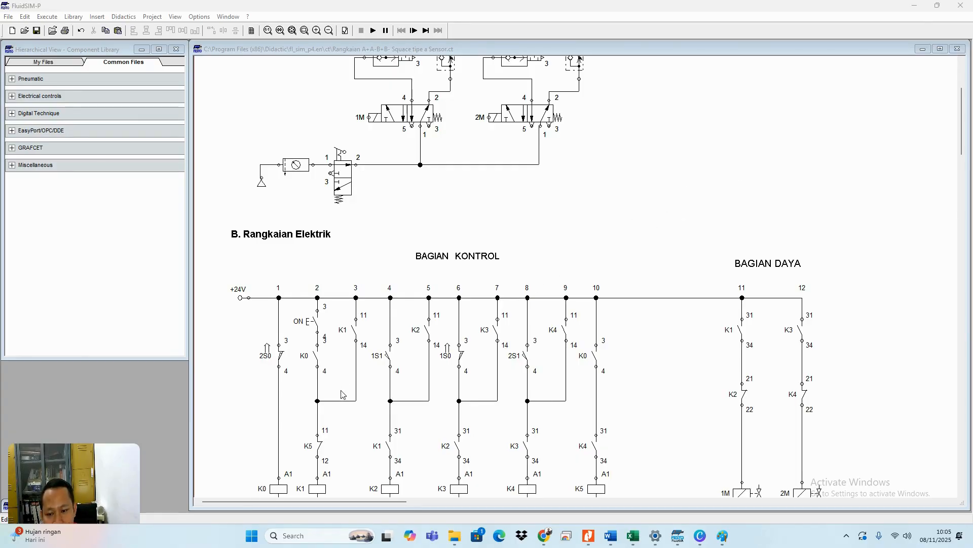
{"action": "scroll", "coordinate": [342, 394], "scroll_direction": "down", "scroll_amount": 1}
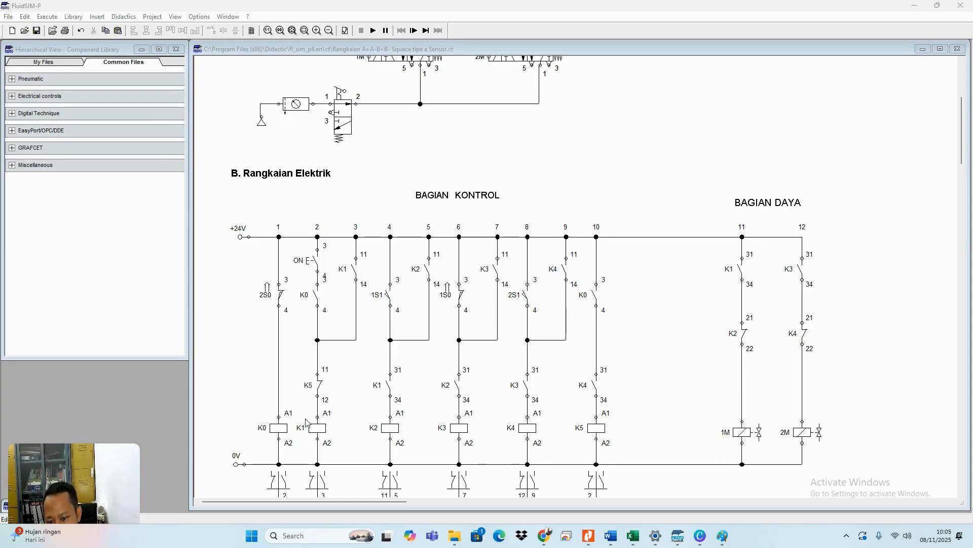
{"action": "scroll", "coordinate": [306, 422], "scroll_direction": "down", "scroll_amount": 3}
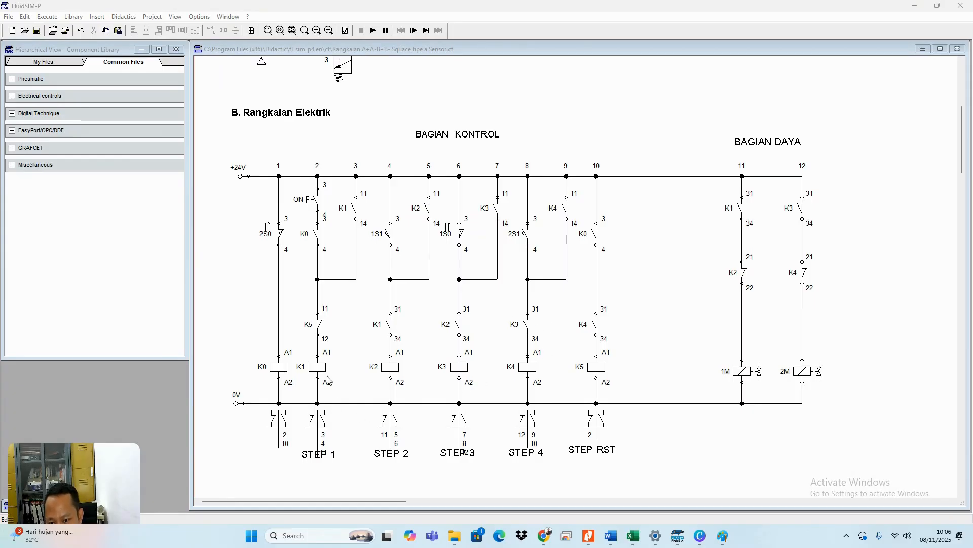
{"action": "scroll", "coordinate": [350, 330], "scroll_direction": "up", "scroll_amount": 6}
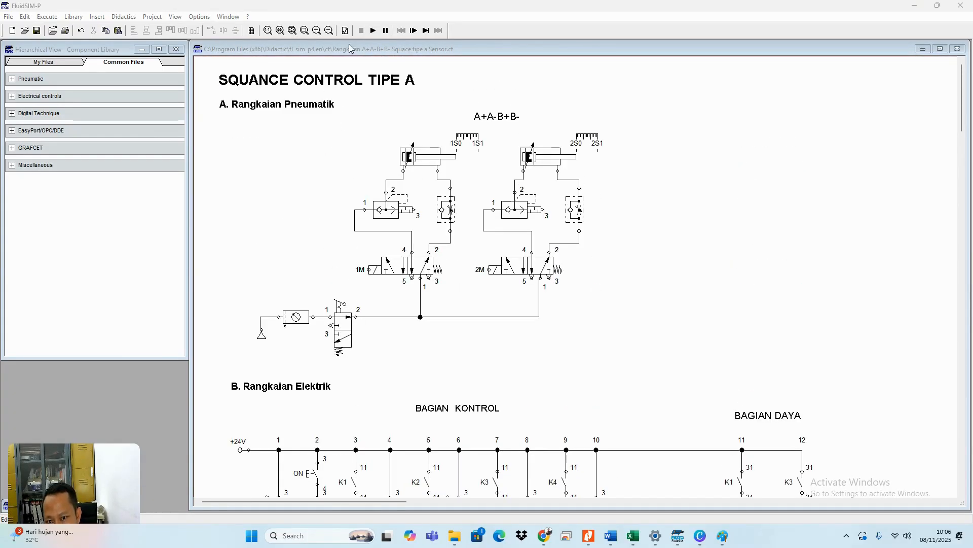
{"action": "left_click", "coordinate": [373, 31]}
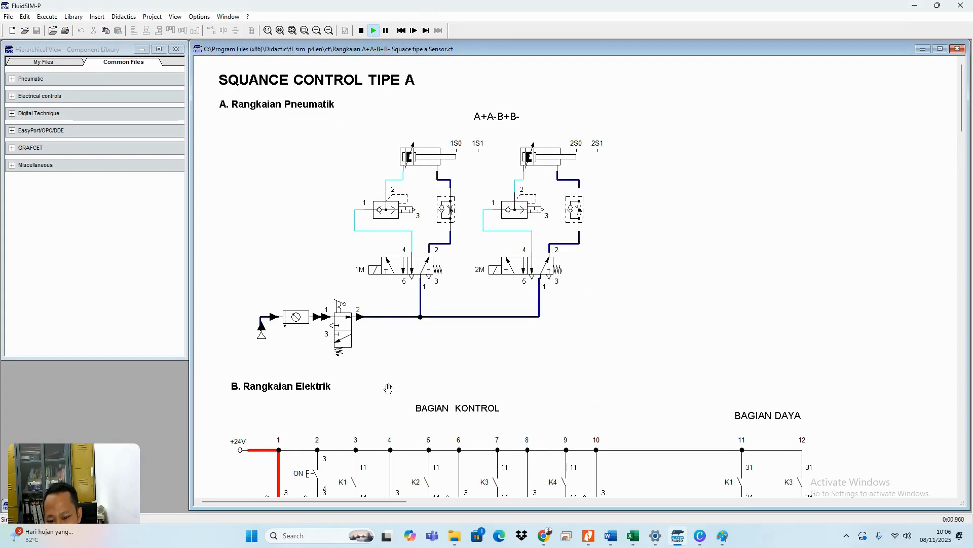
{"action": "scroll", "coordinate": [391, 401], "scroll_direction": "down", "scroll_amount": 4}
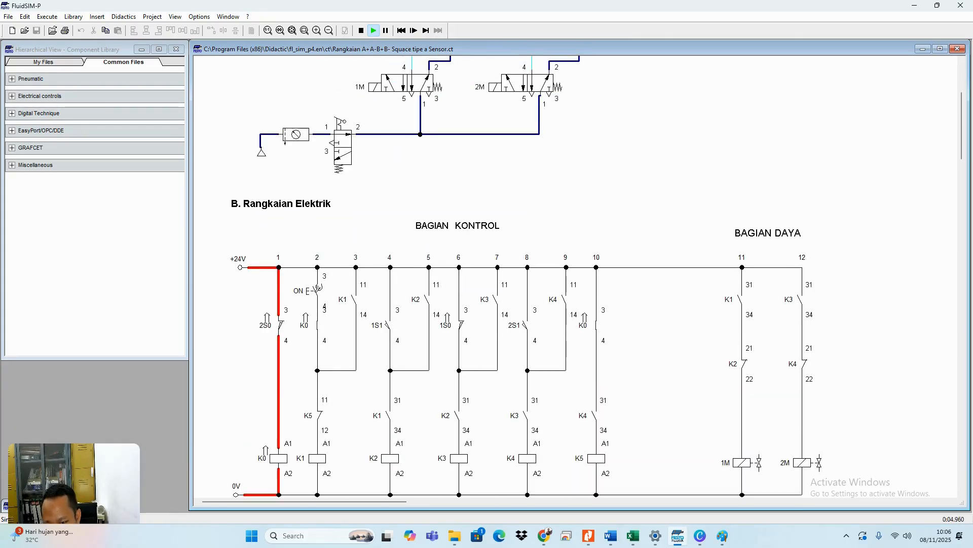
{"action": "left_click", "coordinate": [318, 288]}
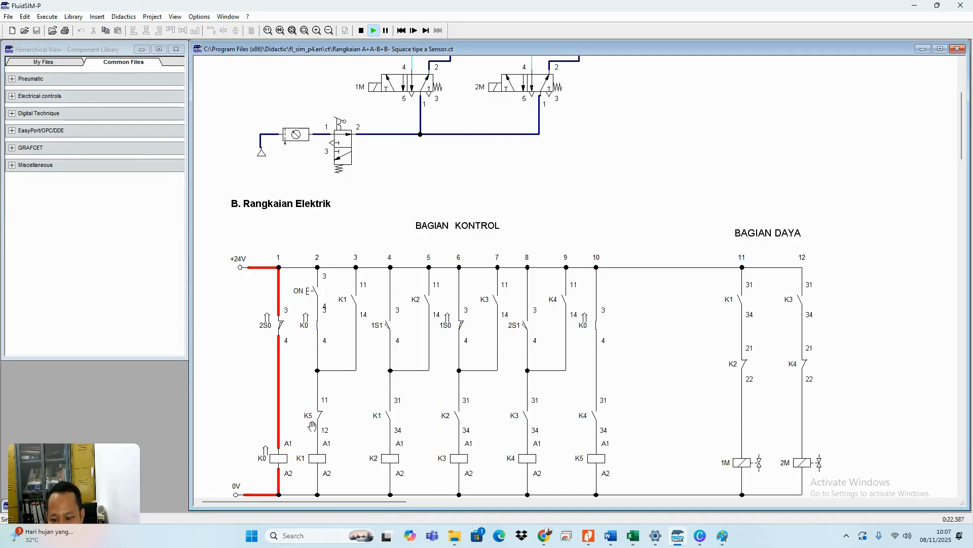
{"action": "scroll", "coordinate": [373, 426], "scroll_direction": "up", "scroll_amount": 3}
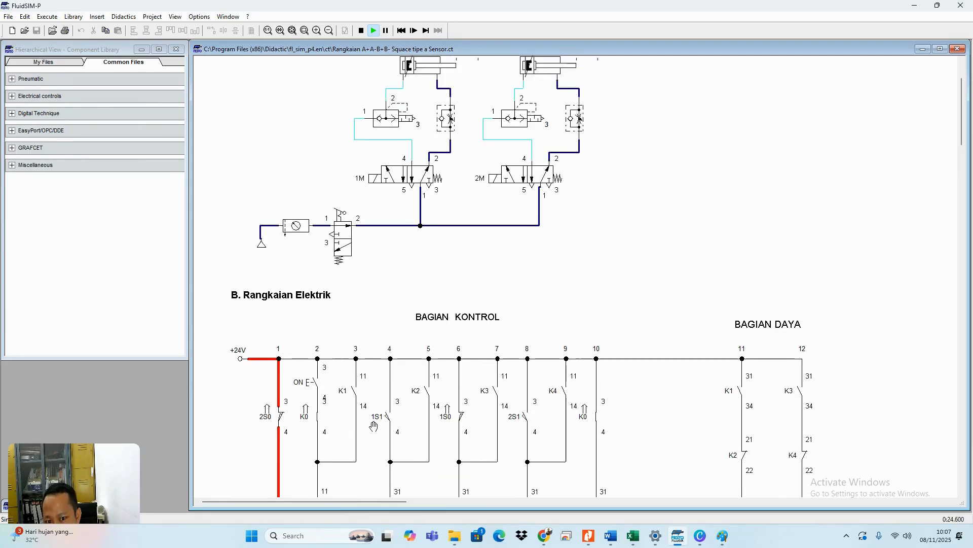
{"action": "scroll", "coordinate": [374, 426], "scroll_direction": "up", "scroll_amount": 3}
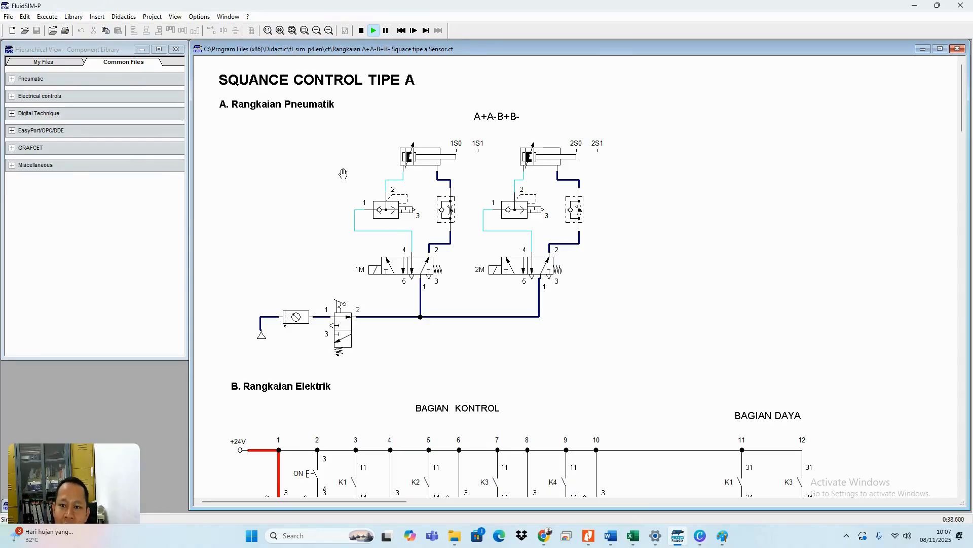
{"action": "left_click", "coordinate": [361, 31]}
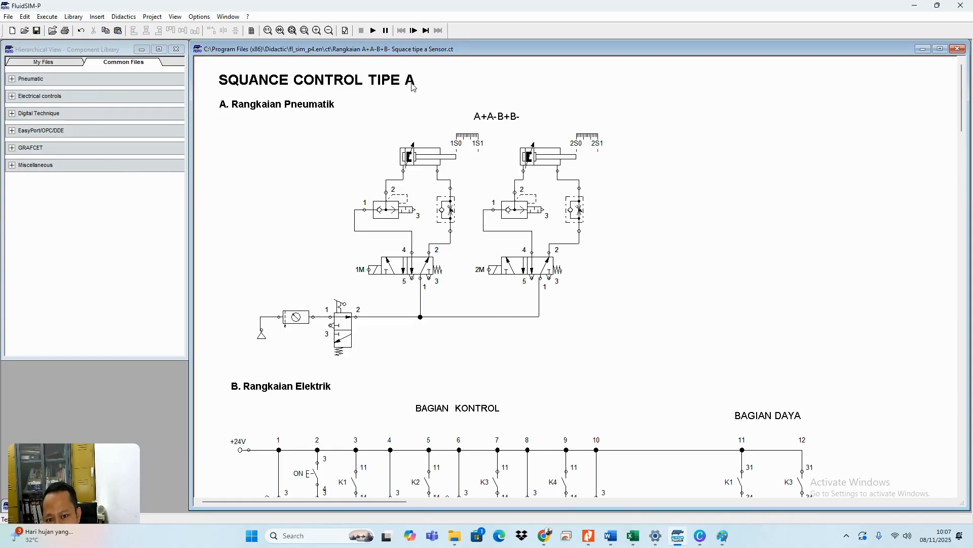
- Change the circuit diagram's title text to "SQUANCE CONTROL TIPE B"
{"action": "double_click", "coordinate": [412, 82]}
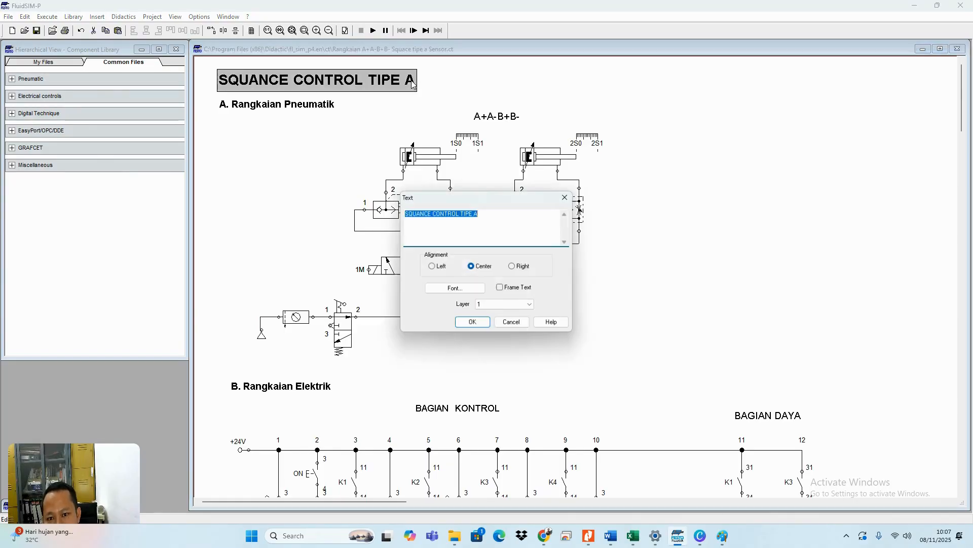
{"action": "left_click", "coordinate": [485, 216]}
{"action": "left_click_drag", "start_coordinate": [495, 202], "coordinate": [562, 293]}
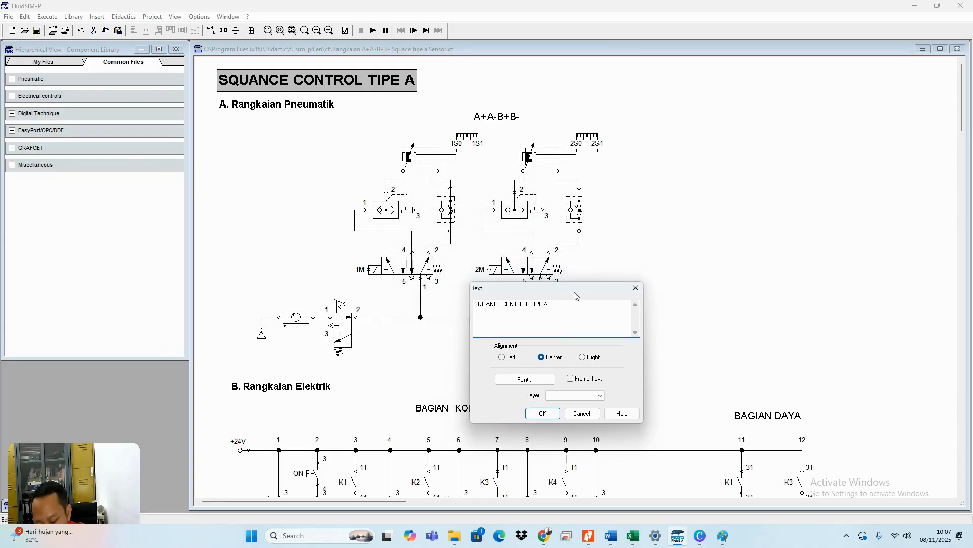
{"action": "key", "text": "BackSpace"}
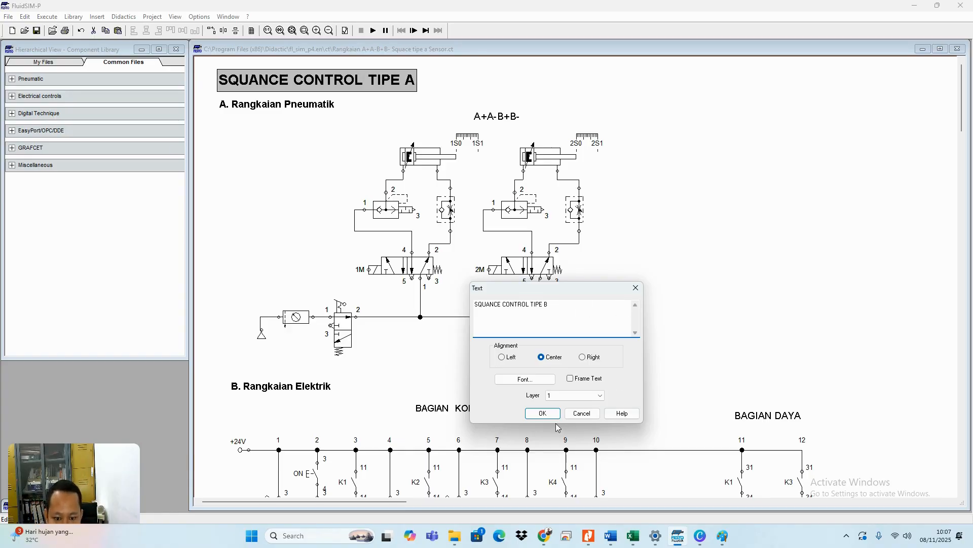
{"action": "left_click", "coordinate": [542, 413]}
- Configure the first cylinder's 5/n way valve with solenoid right actuation and no spring return
{"action": "double_click", "coordinate": [428, 271]}
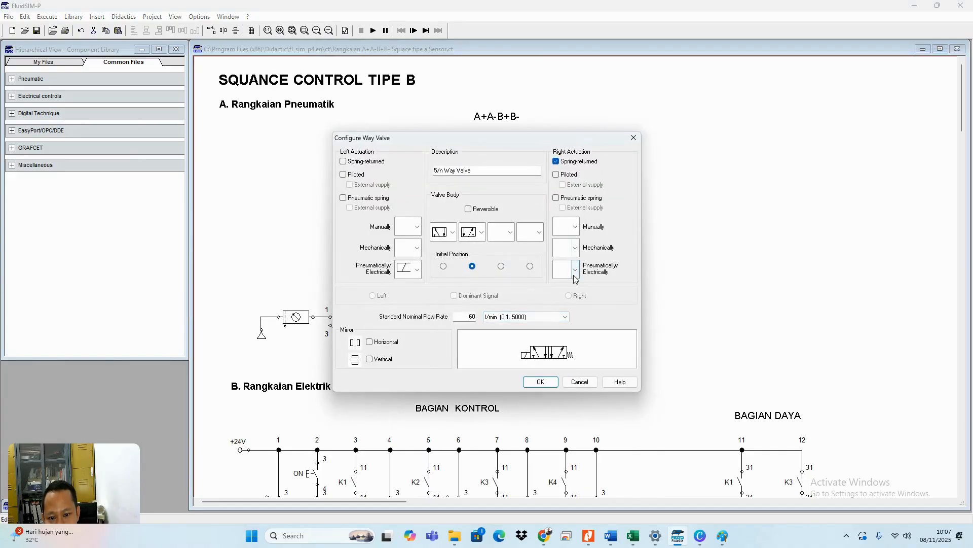
{"action": "left_click", "coordinate": [574, 270]}
{"action": "left_click", "coordinate": [566, 298]}
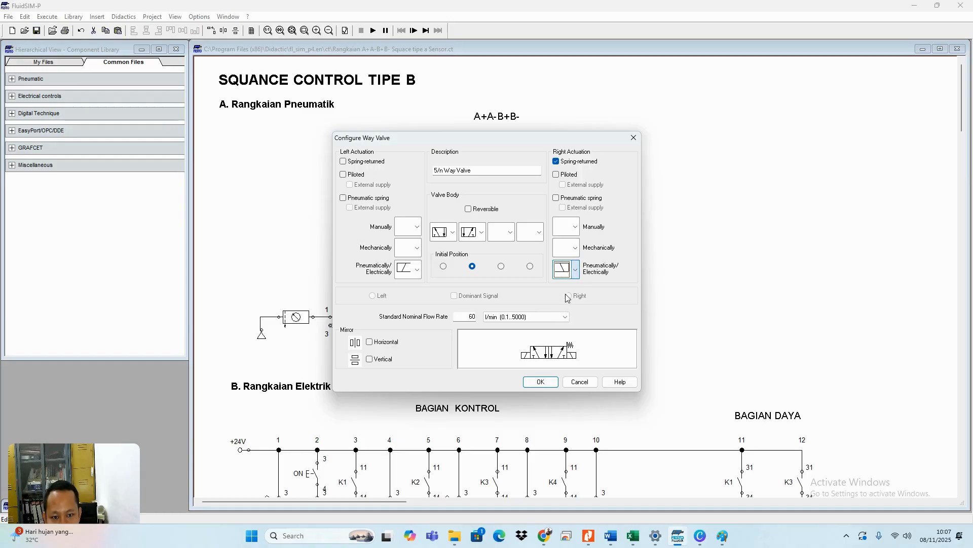
{"action": "left_click", "coordinate": [572, 163]}
{"action": "left_click", "coordinate": [542, 383]}
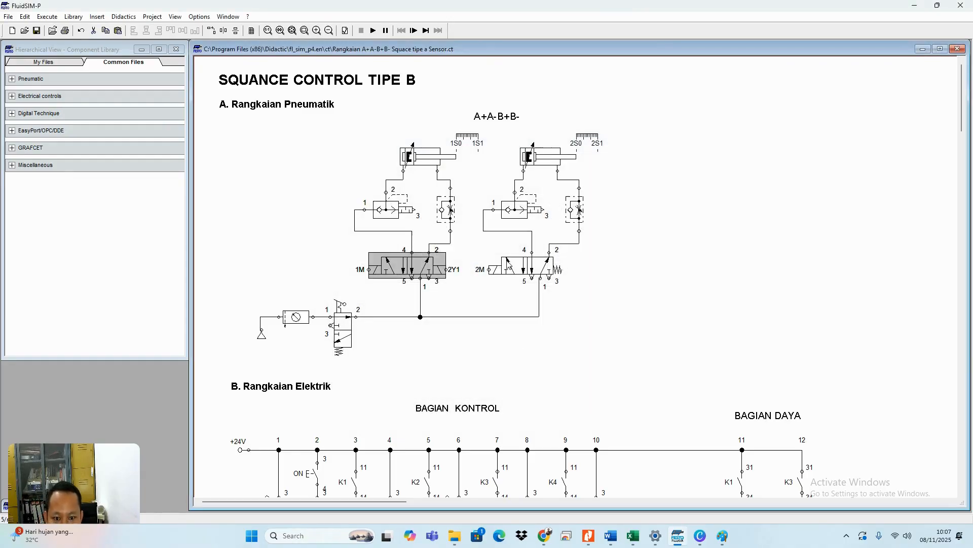
- Configure the second cylinder's 5/n way valve with solenoid right actuation and remove its spring return
{"action": "double_click", "coordinate": [527, 269]}
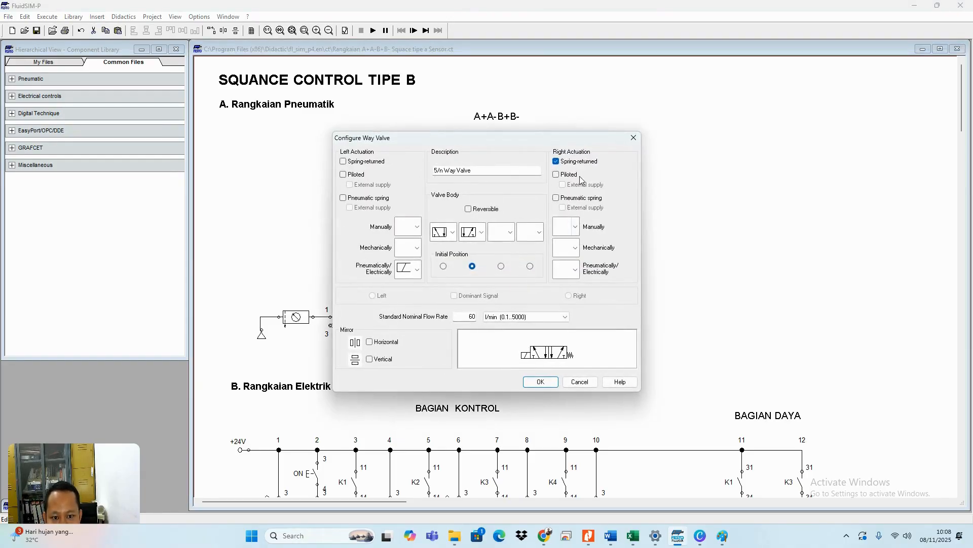
{"action": "left_click", "coordinate": [576, 270]}
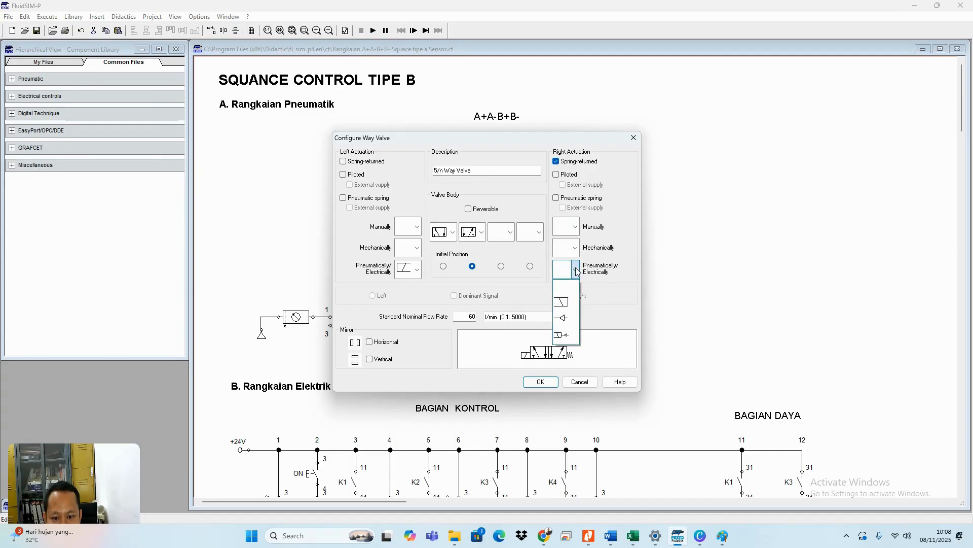
{"action": "left_click", "coordinate": [561, 301]}
{"action": "left_click", "coordinate": [570, 159]}
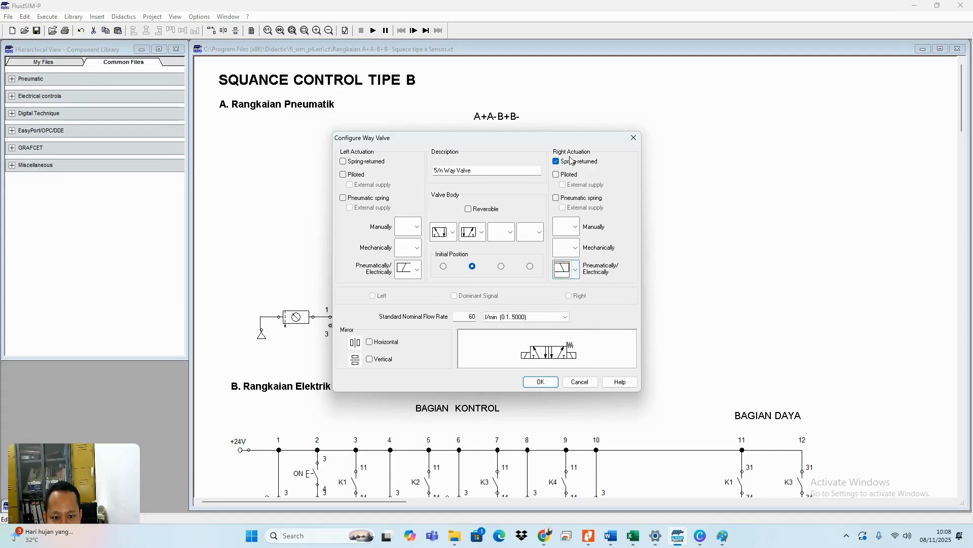
{"action": "left_click", "coordinate": [541, 383]}
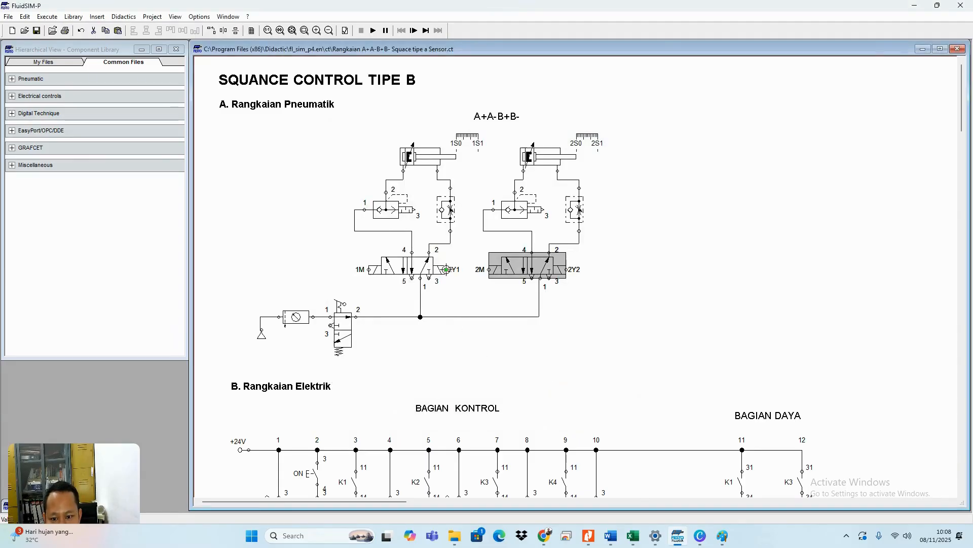
- Label the first valve's left solenoid connection 1M1 and its right one 1M2
{"action": "double_click", "coordinate": [369, 268]}
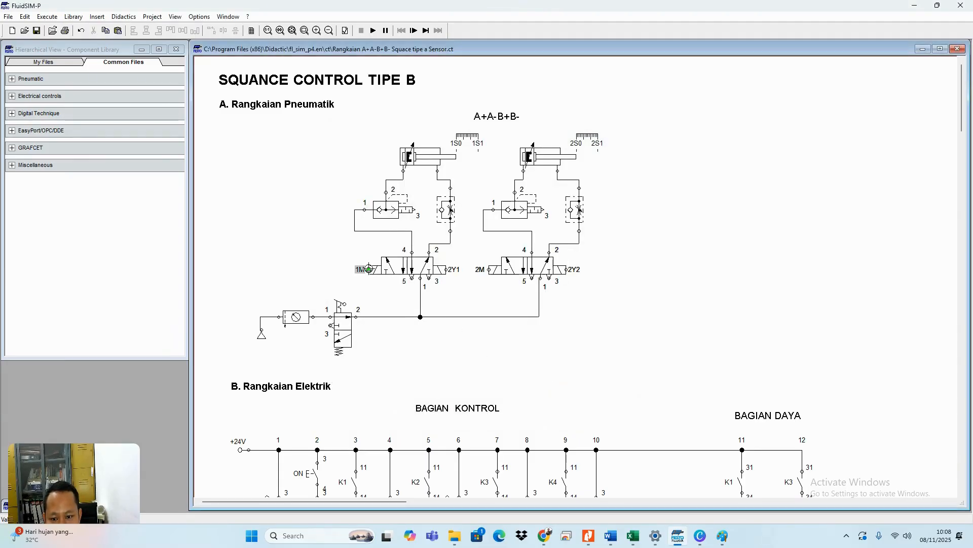
{"action": "left_click", "coordinate": [499, 236]}
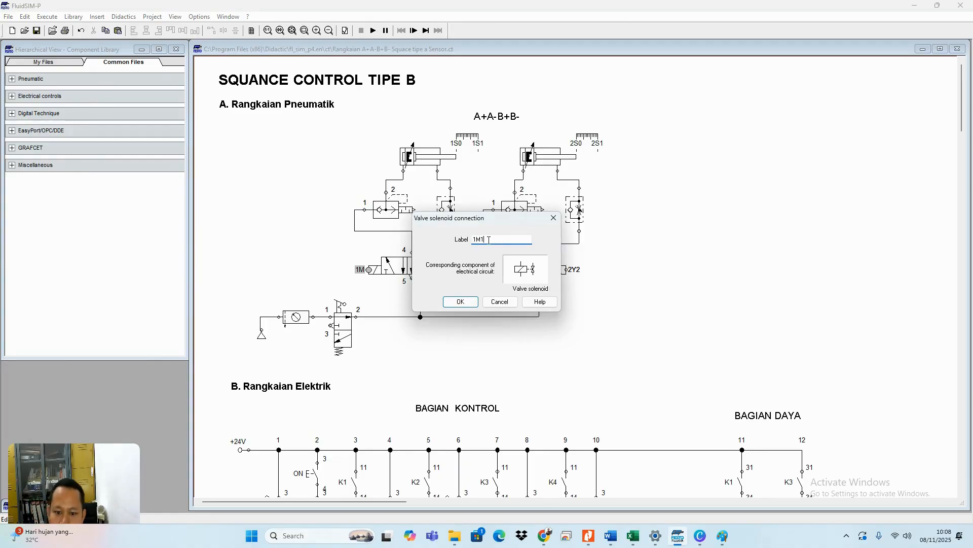
{"action": "left_click", "coordinate": [460, 303]}
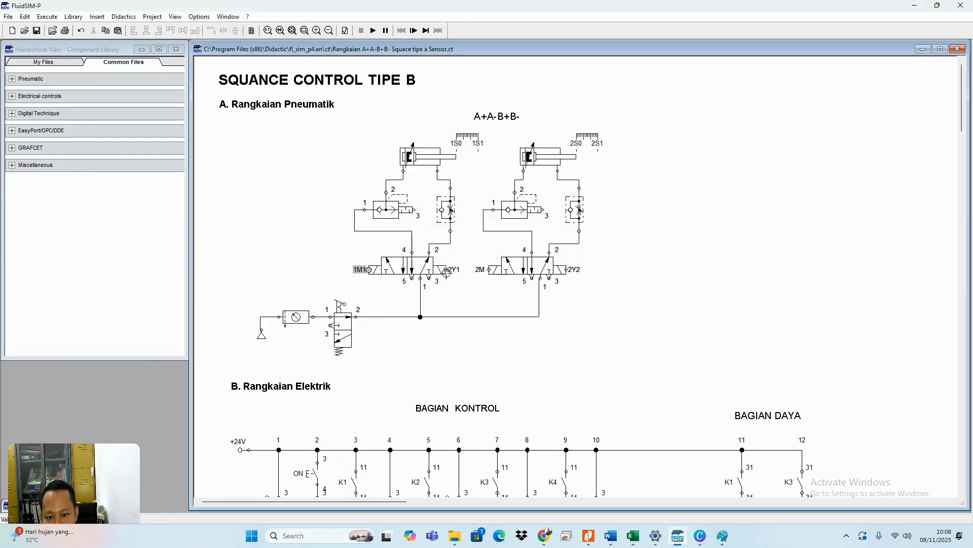
{"action": "double_click", "coordinate": [444, 272]}
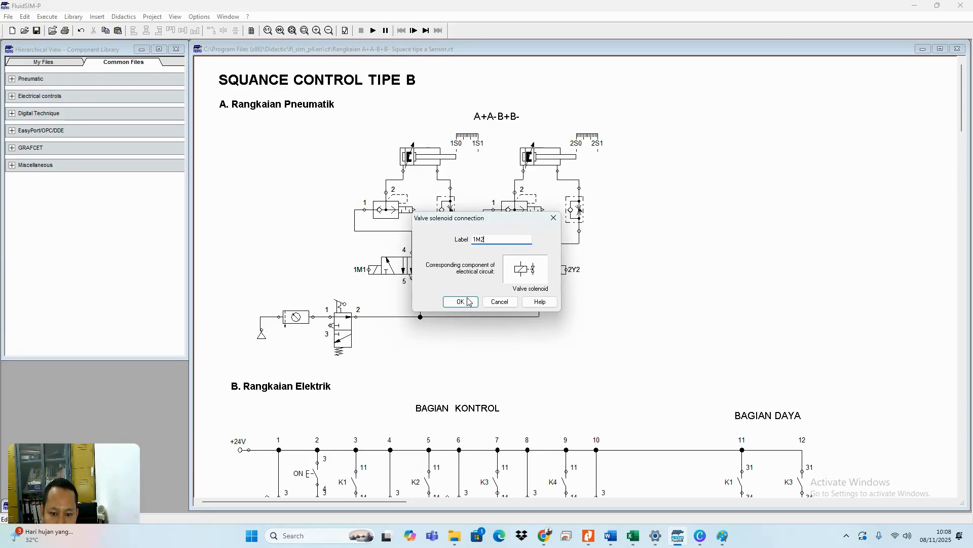
{"action": "type", "text": "1M2"}
{"action": "left_click", "coordinate": [467, 301]}
- Label the second valve's left solenoid connection 2M1 and its right one 2M2
{"action": "left_click", "coordinate": [489, 270]}
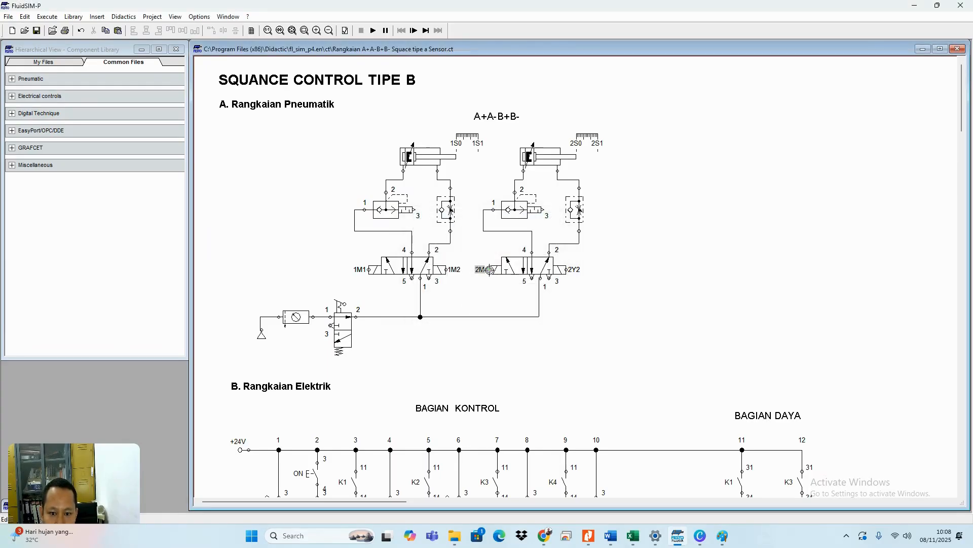
{"action": "double_click", "coordinate": [489, 270]}
{"action": "type", "text": "2M1"}
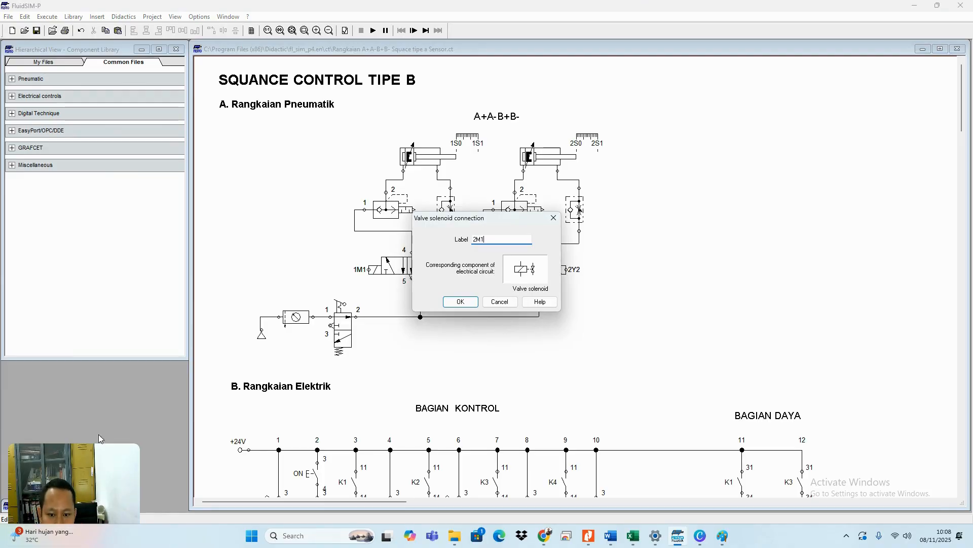
{"action": "left_click", "coordinate": [461, 302]}
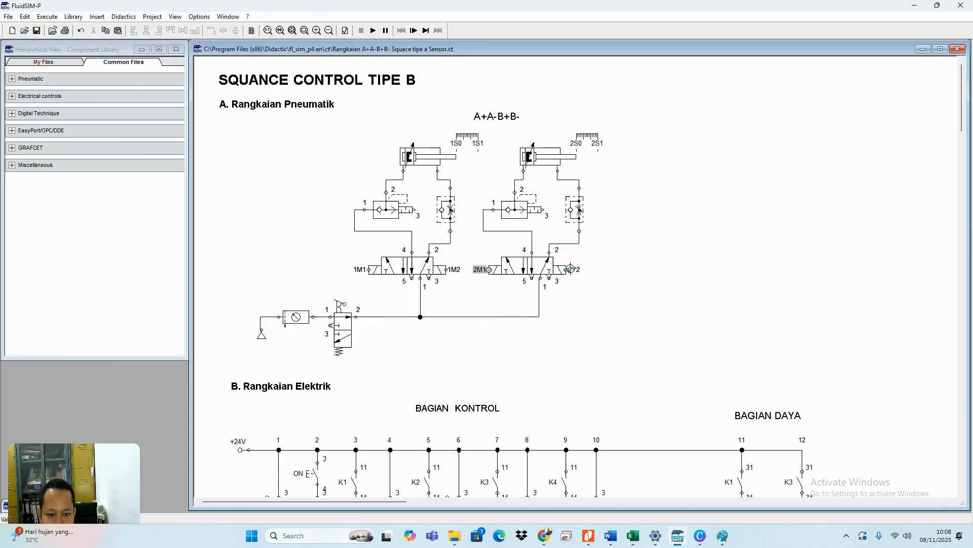
{"action": "double_click", "coordinate": [570, 269]}
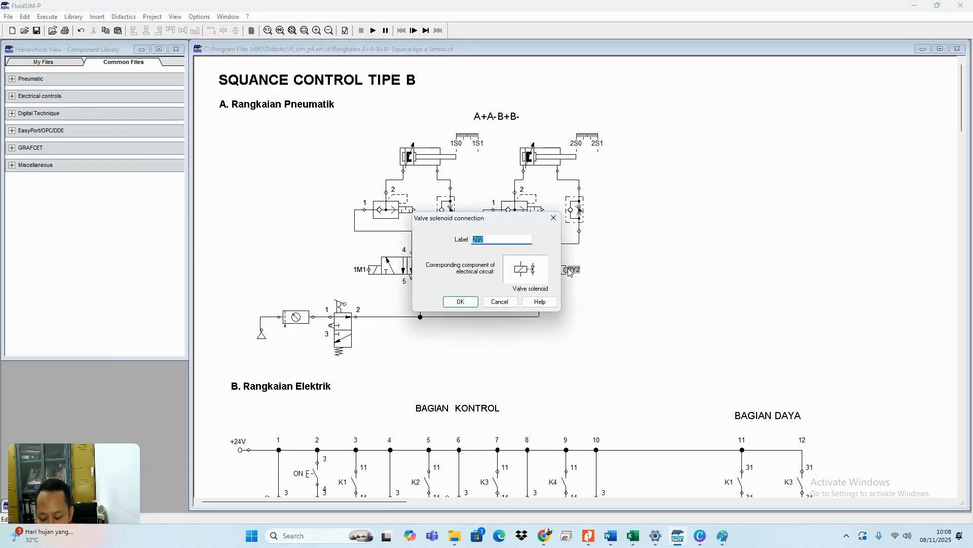
{"action": "type", "text": "2"}
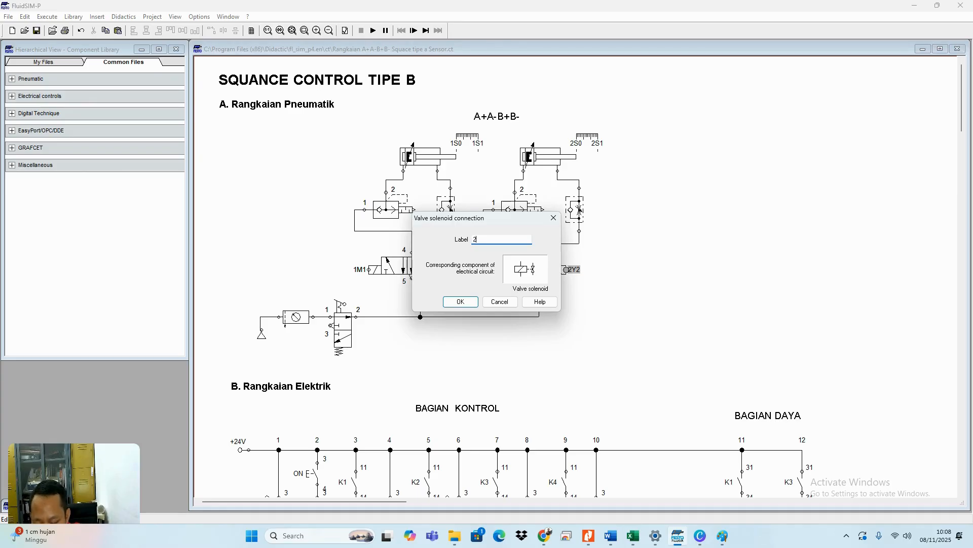
{"action": "type", "text": "M2"}
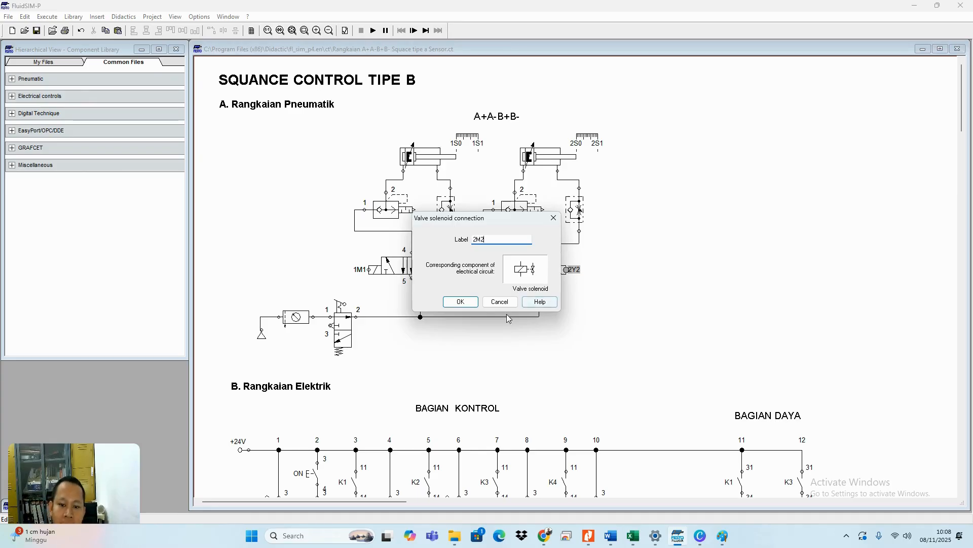
{"action": "left_click", "coordinate": [466, 307]}
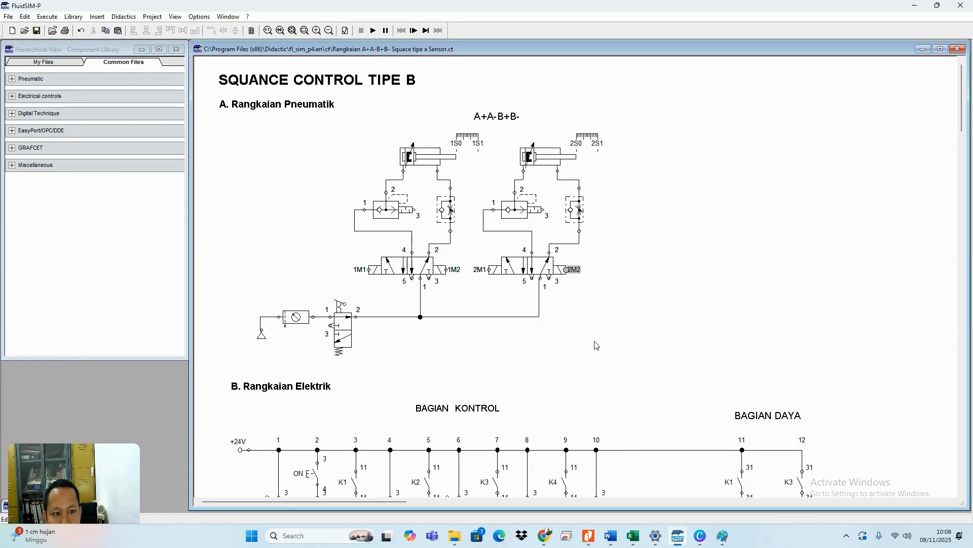
{"action": "scroll", "coordinate": [598, 344], "scroll_direction": "down", "scroll_amount": 2}
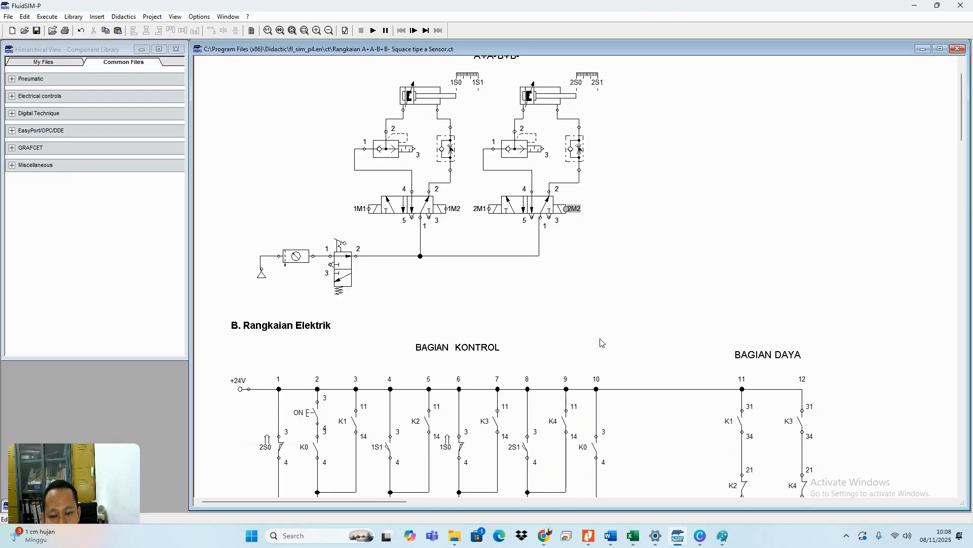
{"action": "scroll", "coordinate": [601, 343], "scroll_direction": "down", "scroll_amount": 1}
{"action": "scroll", "coordinate": [601, 339], "scroll_direction": "up", "scroll_amount": 3}
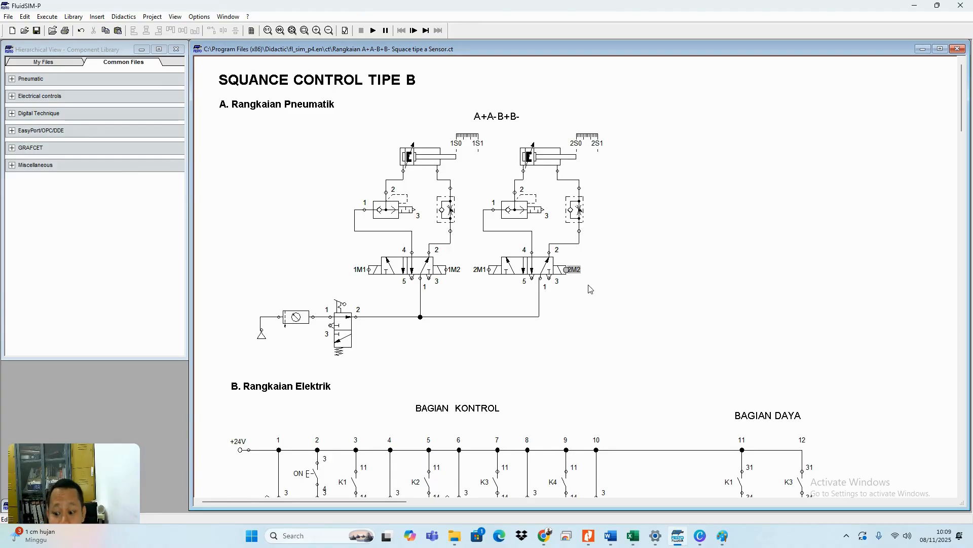
{"action": "scroll", "coordinate": [659, 299], "scroll_direction": "down", "scroll_amount": 5}
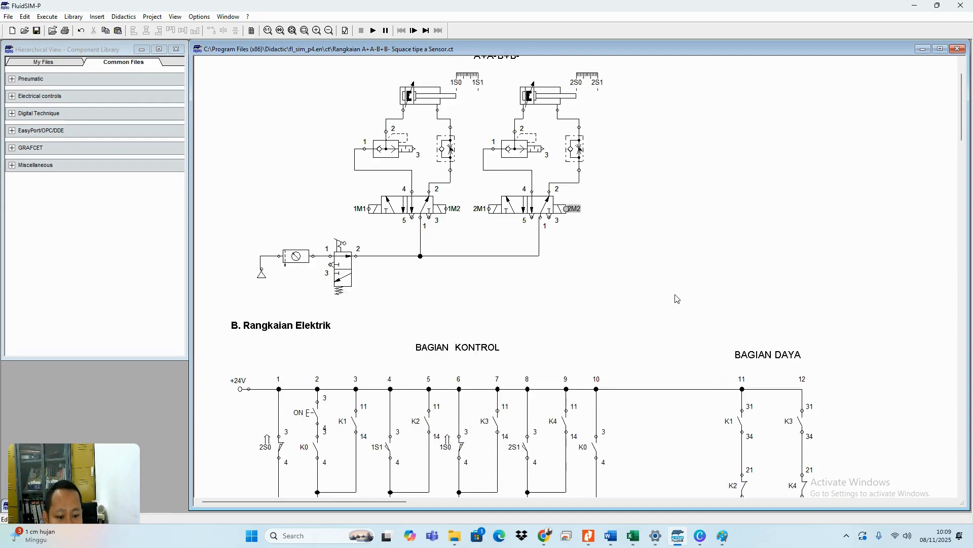
- Delete the control circuit rungs for steps 2 to 4 and reset, including their leftover junctions on the 0V rail
{"action": "scroll", "coordinate": [677, 299], "scroll_direction": "down", "scroll_amount": 3}
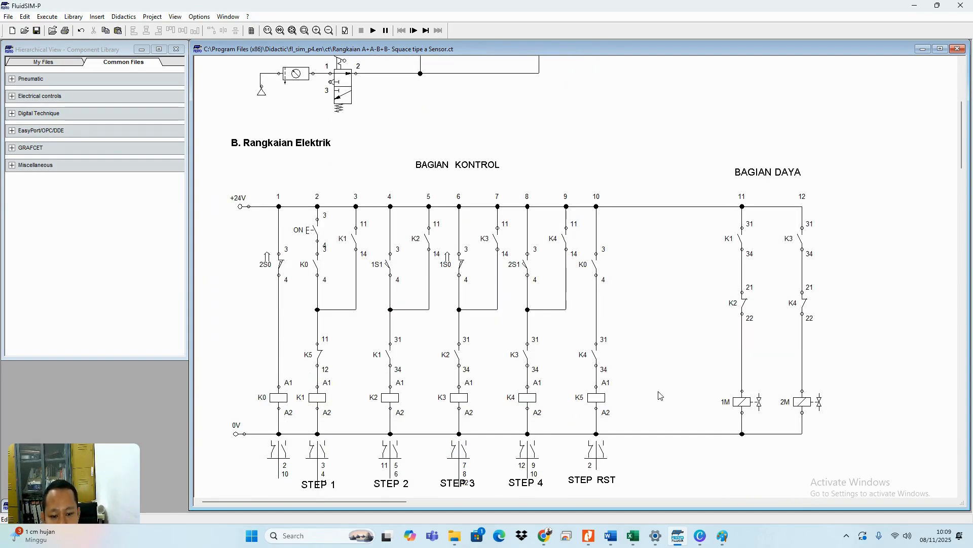
{"action": "left_click_drag", "start_coordinate": [644, 422], "coordinate": [372, 196]}
{"action": "key", "text": "Delete"}
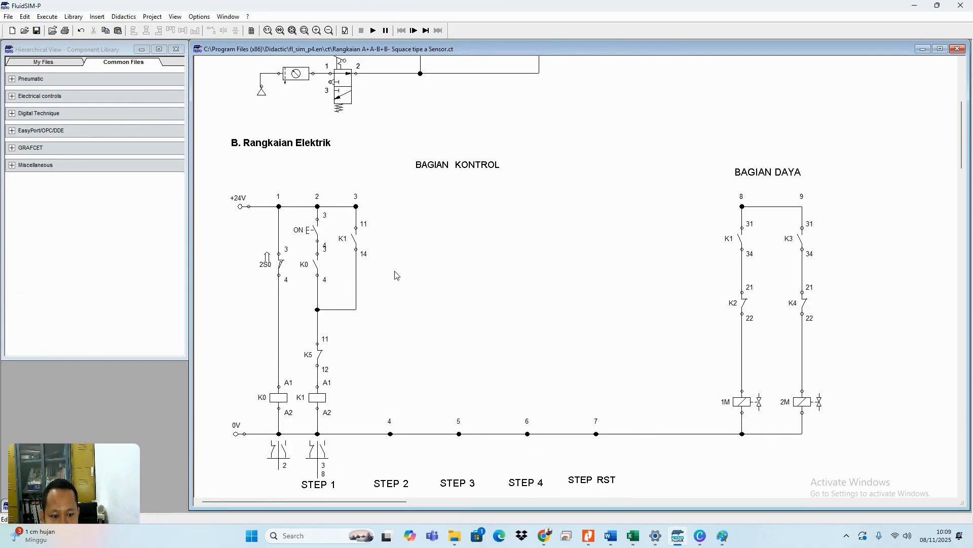
{"action": "left_click_drag", "start_coordinate": [371, 370], "coordinate": [643, 459]}
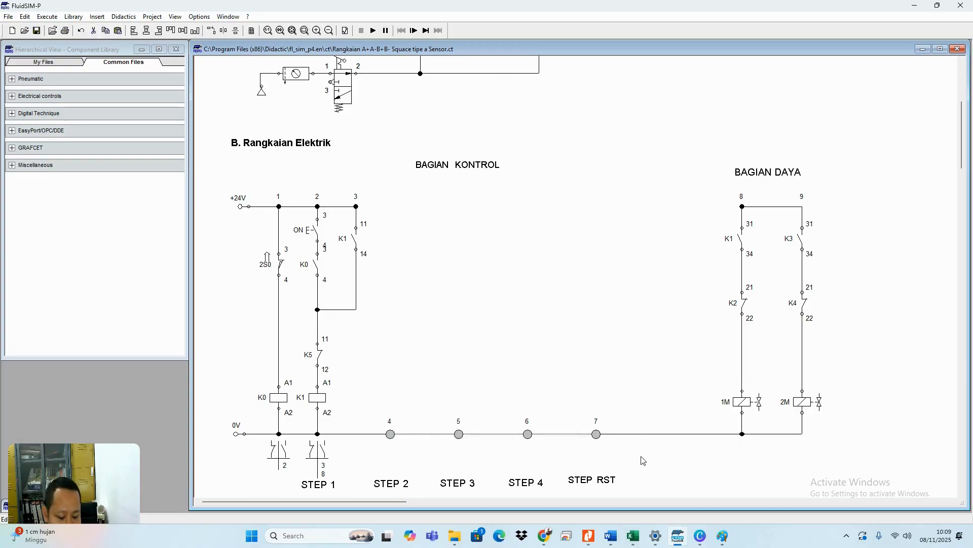
{"action": "key", "text": "Delete"}
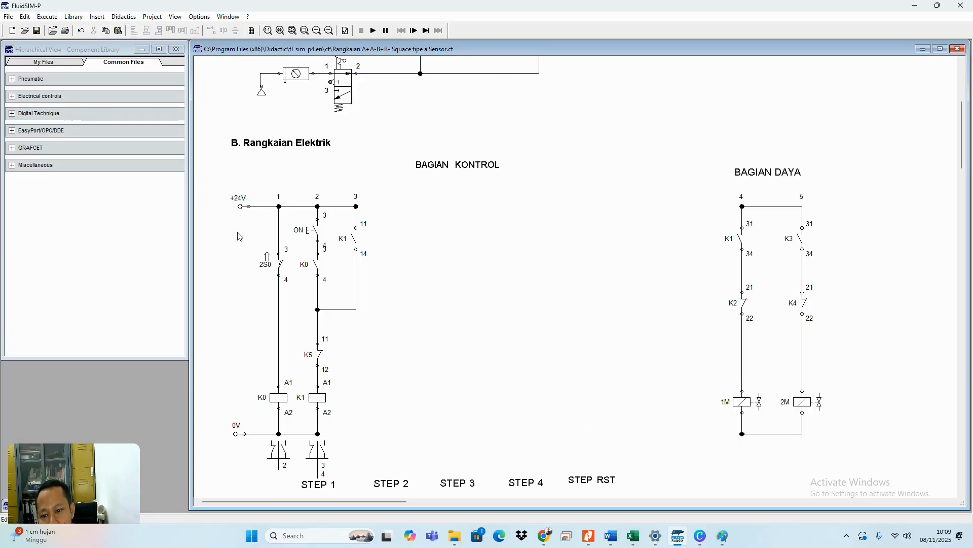
- Delete the 2S0 limit switch and K0 relay rung and the wiring joining the K0 and K1 contacts to K5
{"action": "left_click_drag", "start_coordinate": [251, 232], "coordinate": [296, 430]}
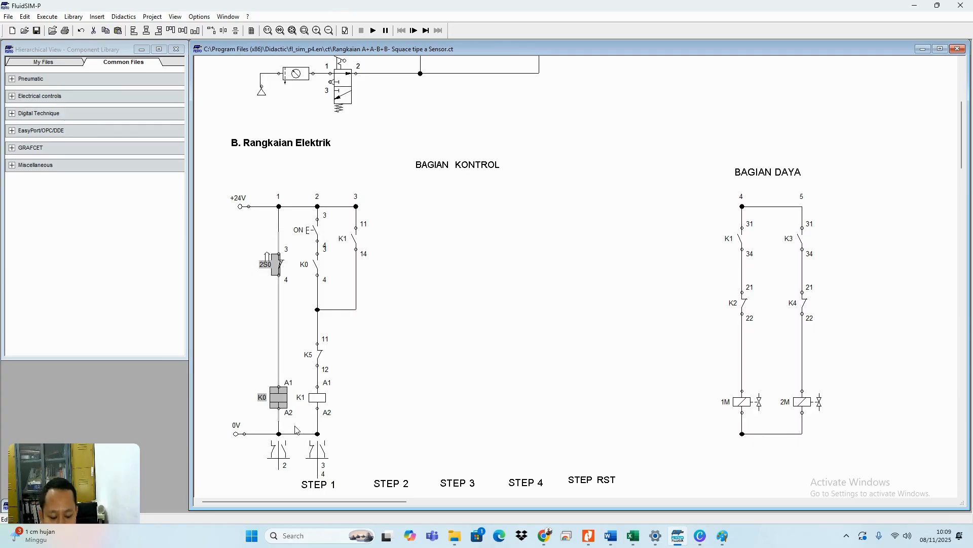
{"action": "key", "text": "Delete"}
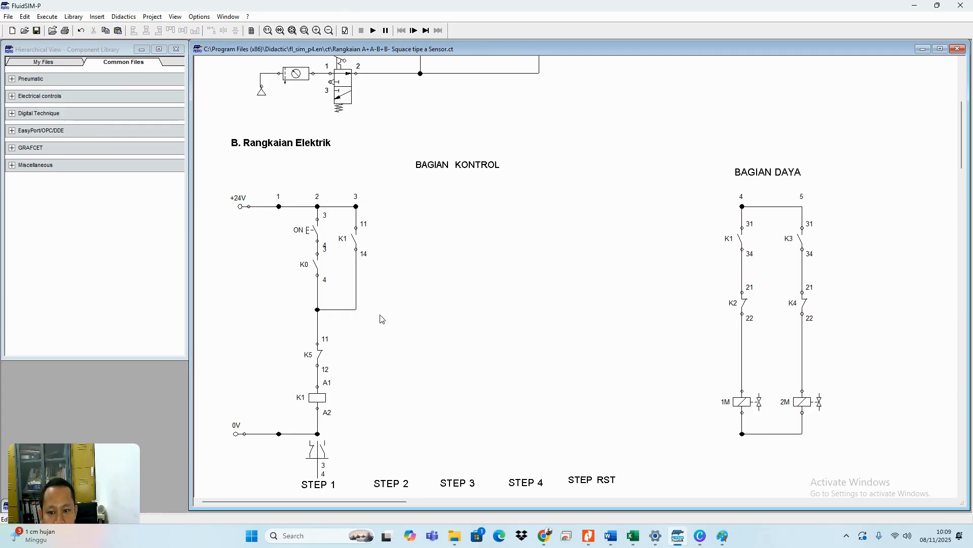
{"action": "left_click_drag", "start_coordinate": [382, 318], "coordinate": [279, 303]}
{"action": "key", "text": "Delete"}
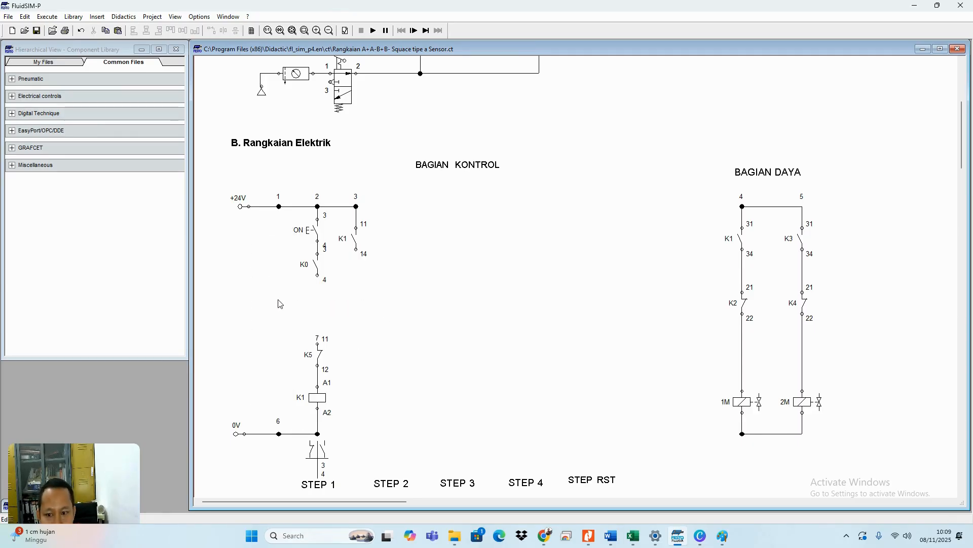
- Delete the remaining +24V and 0V rail wiring and the wires linking K5 to K1 and the ON pushbutton to K0
{"action": "left_click_drag", "start_coordinate": [269, 192], "coordinate": [379, 214]}
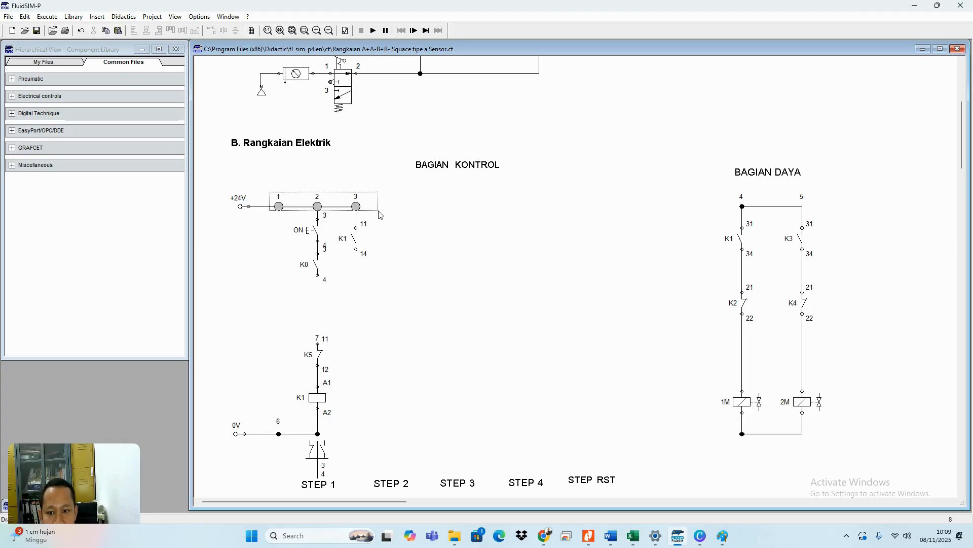
{"action": "key", "text": "Delete"}
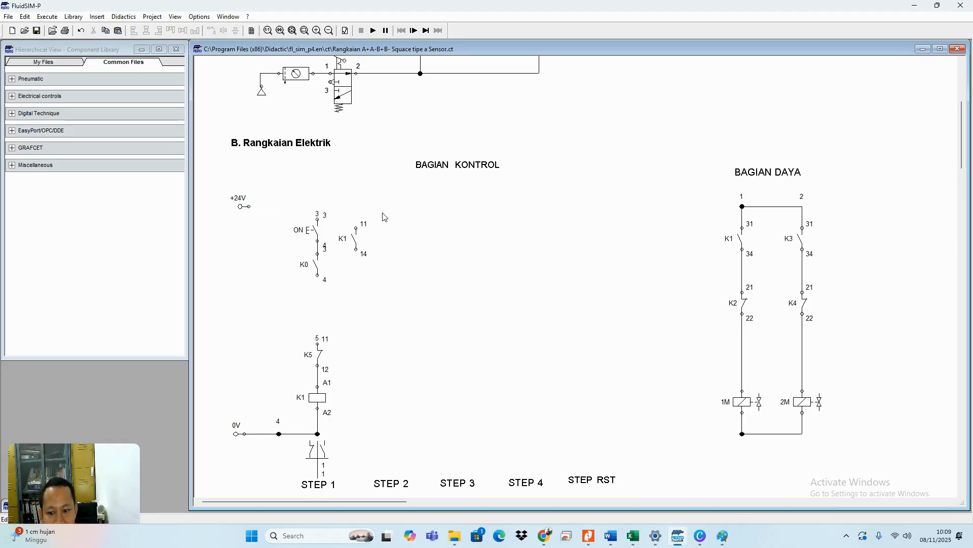
{"action": "left_click_drag", "start_coordinate": [356, 470], "coordinate": [263, 431]}
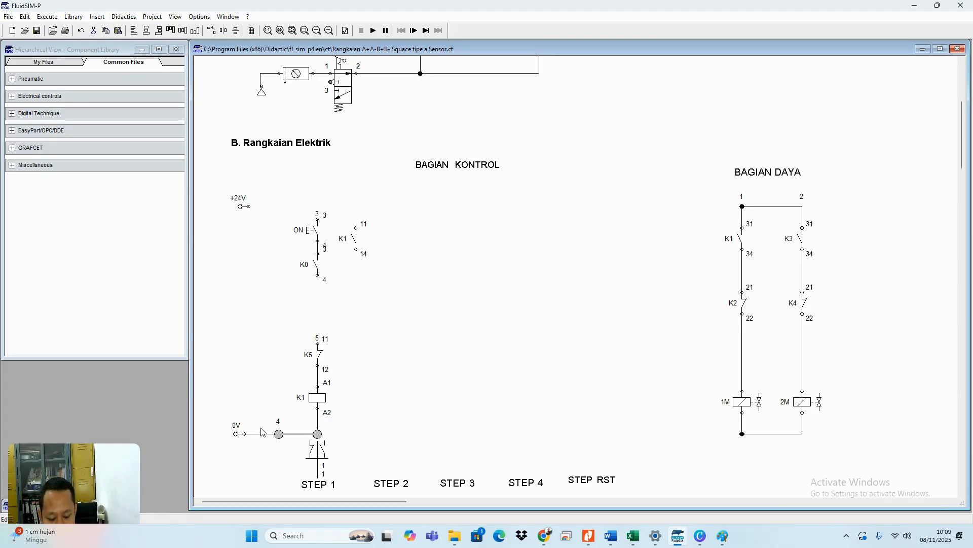
{"action": "key", "text": "Delete"}
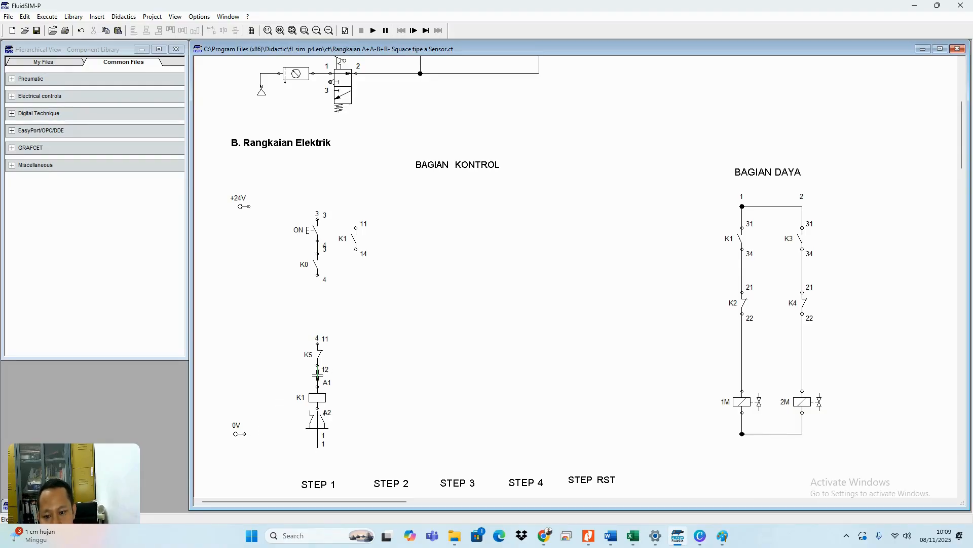
{"action": "left_click", "coordinate": [317, 375]}
{"action": "key", "text": "Delete"}
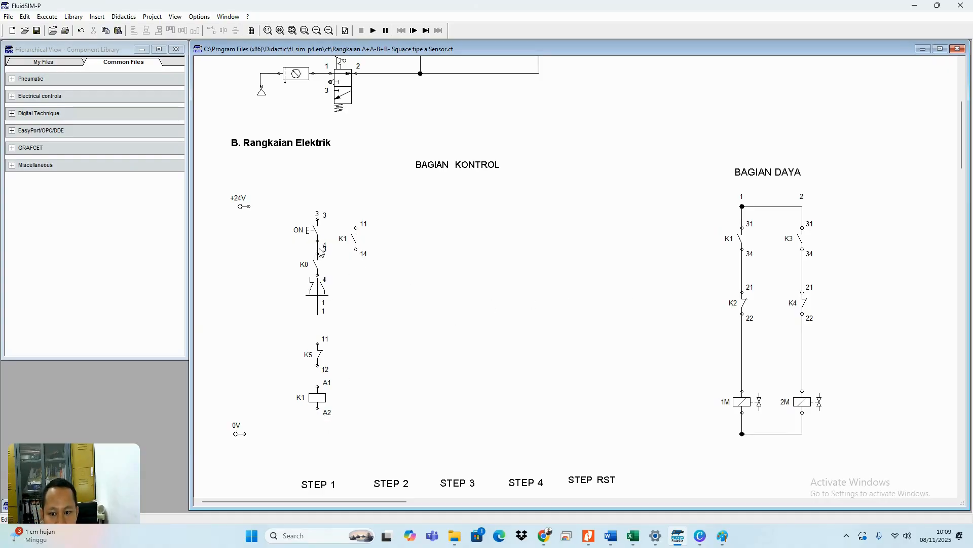
{"action": "key", "text": "Delete"}
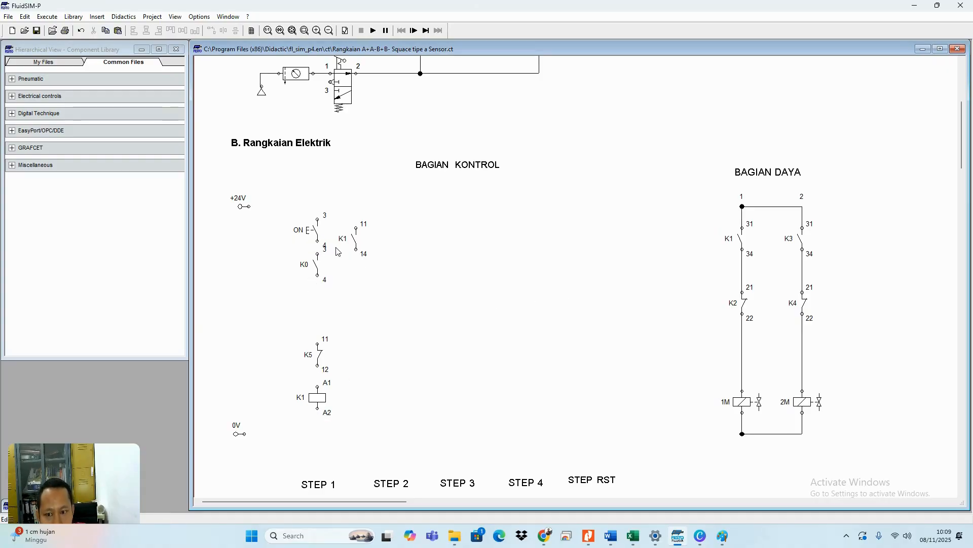
- Delete the power section's upper rail and the wires from contacts K2 and K4 down to solenoids 1M and 2M
{"action": "left_click_drag", "start_coordinate": [708, 200], "coordinate": [862, 232]}
{"action": "key", "text": "Delete"}
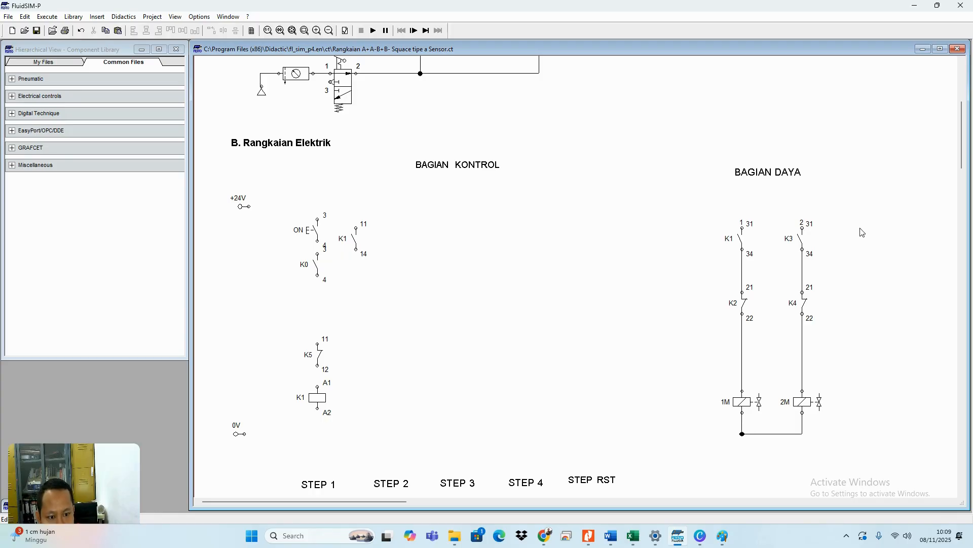
{"action": "left_click_drag", "start_coordinate": [727, 258], "coordinate": [866, 286]}
{"action": "key", "text": "Delete"}
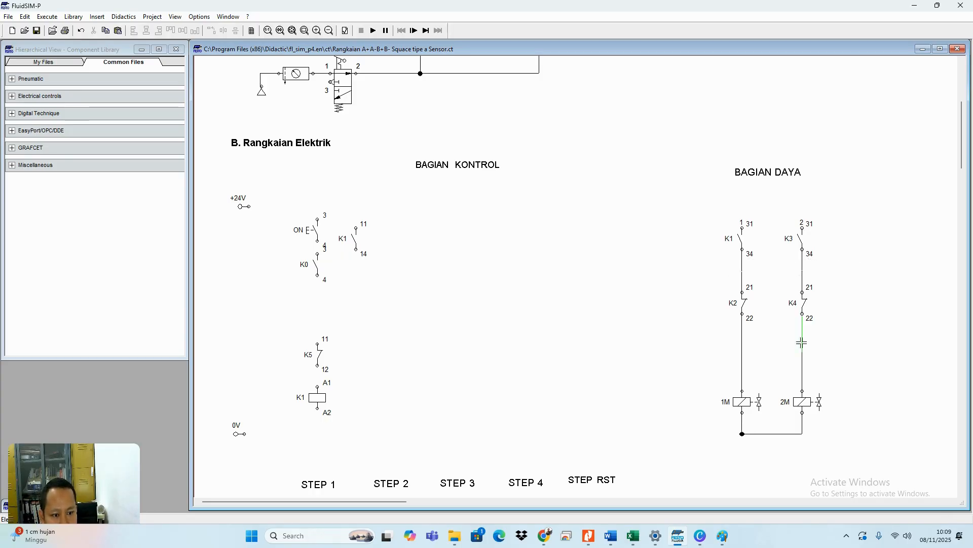
{"action": "left_click", "coordinate": [742, 360]}
{"action": "key", "text": "Delete"}
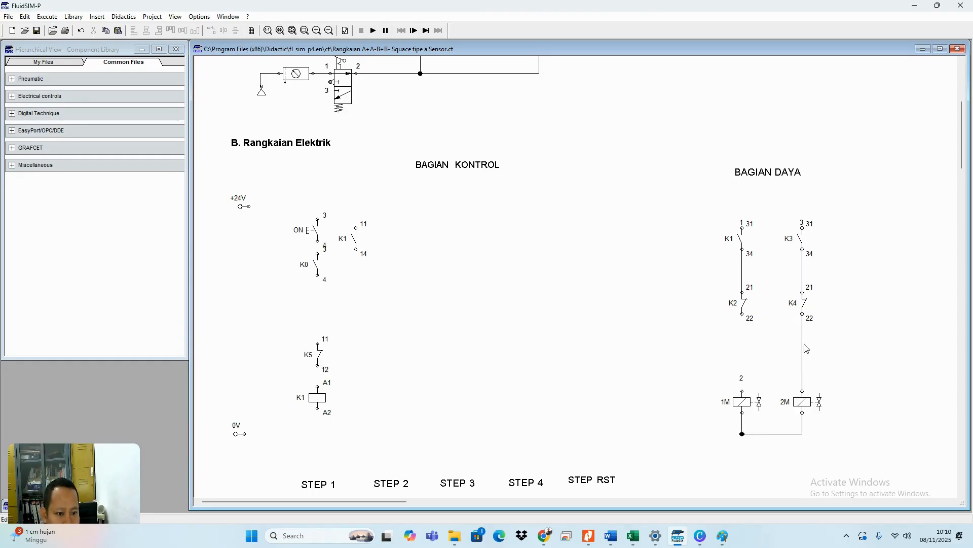
{"action": "left_click", "coordinate": [801, 347]}
{"action": "key", "text": "Delete"}
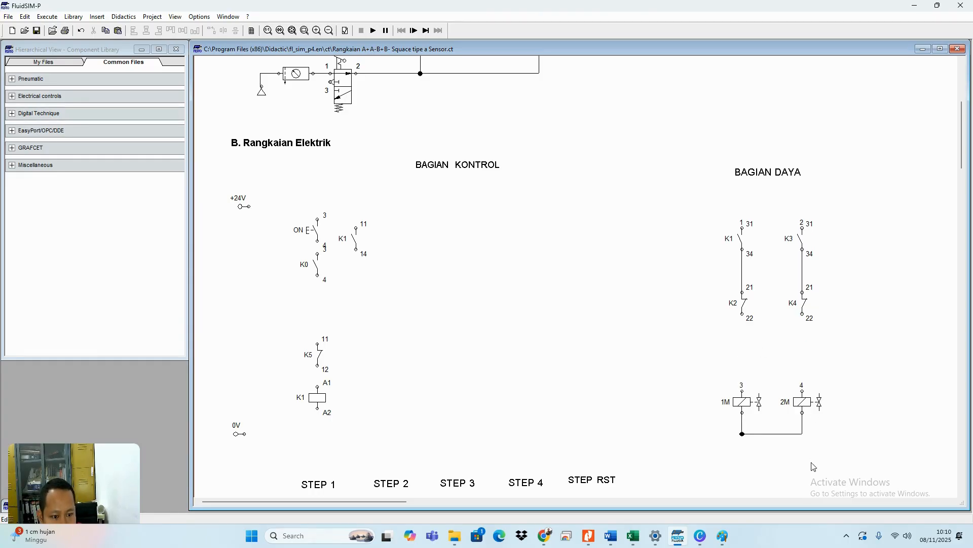
- Delete the wiring below solenoids 1M and 2M and the wires linking K1 to K2 and K3 to K4 in the power section
{"action": "left_click_drag", "start_coordinate": [812, 461], "coordinate": [728, 423]}
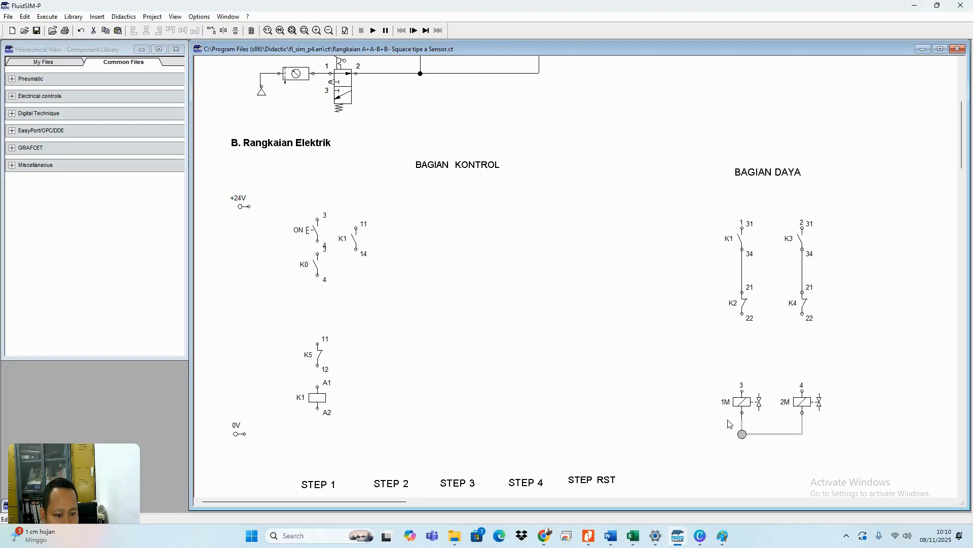
{"action": "key", "text": "Delete"}
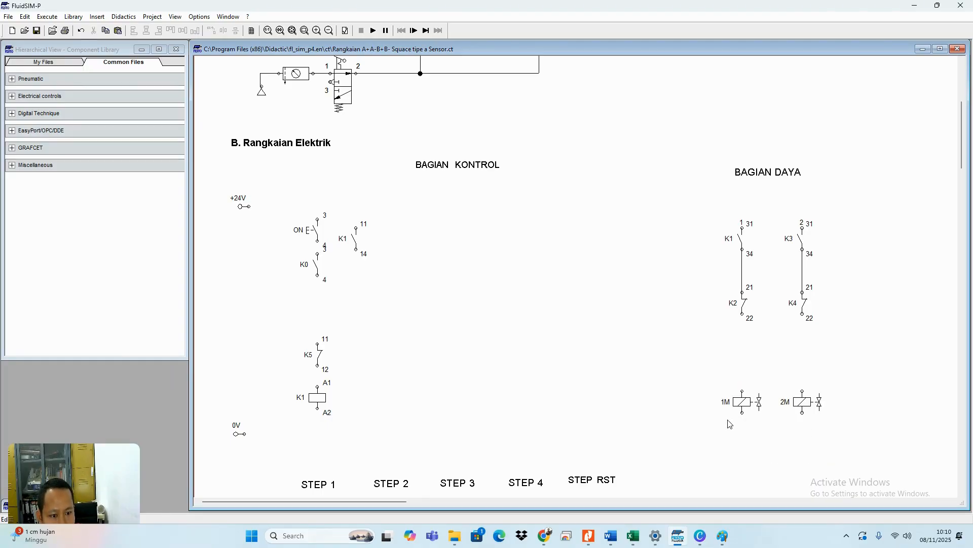
{"action": "left_click", "coordinate": [742, 269]}
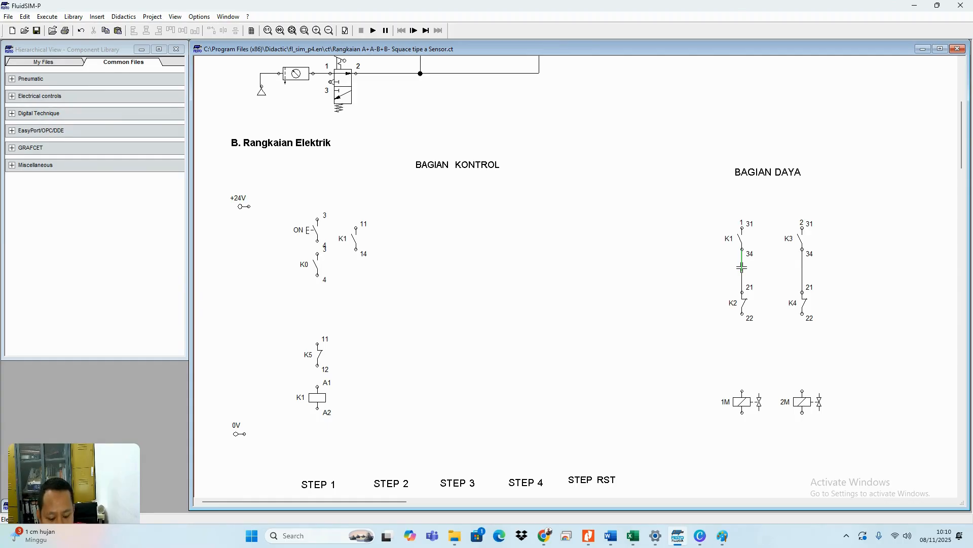
{"action": "key", "text": "Delete"}
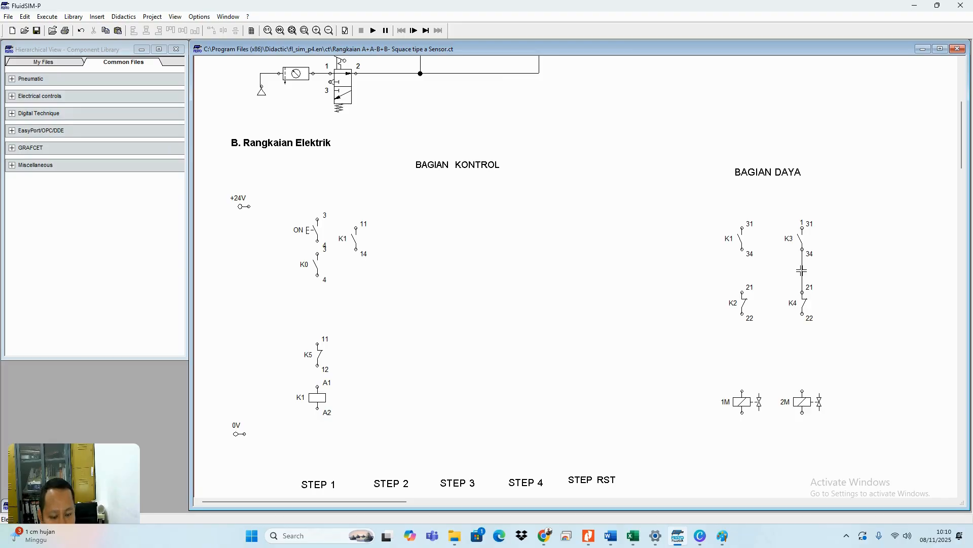
{"action": "left_click", "coordinate": [801, 270]}
{"action": "key", "text": "Delete"}
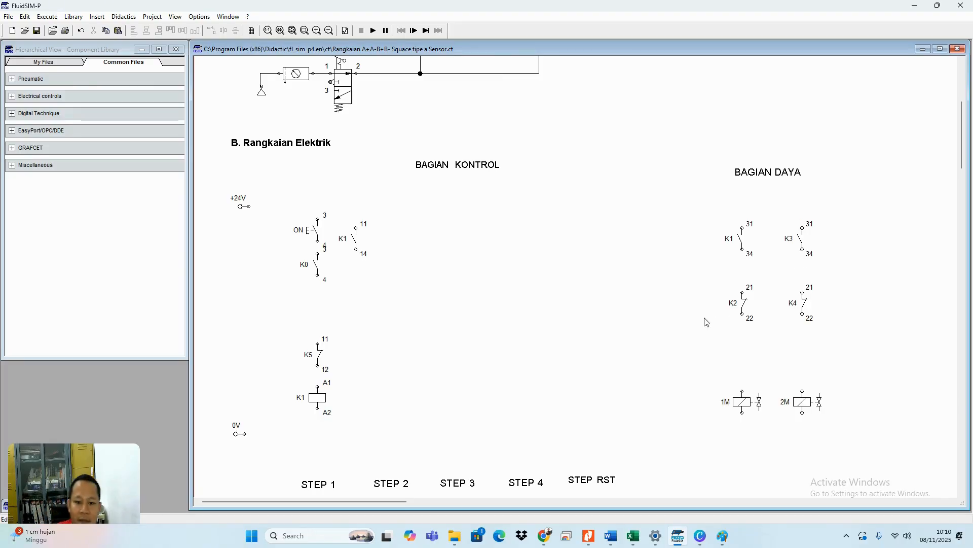
- Consult the sequence sketch in Paint, return to FluidSIM and wire the +24V supply through the ON pushbutton to contact K0
{"action": "scroll", "coordinate": [458, 304], "scroll_direction": "up", "scroll_amount": 7}
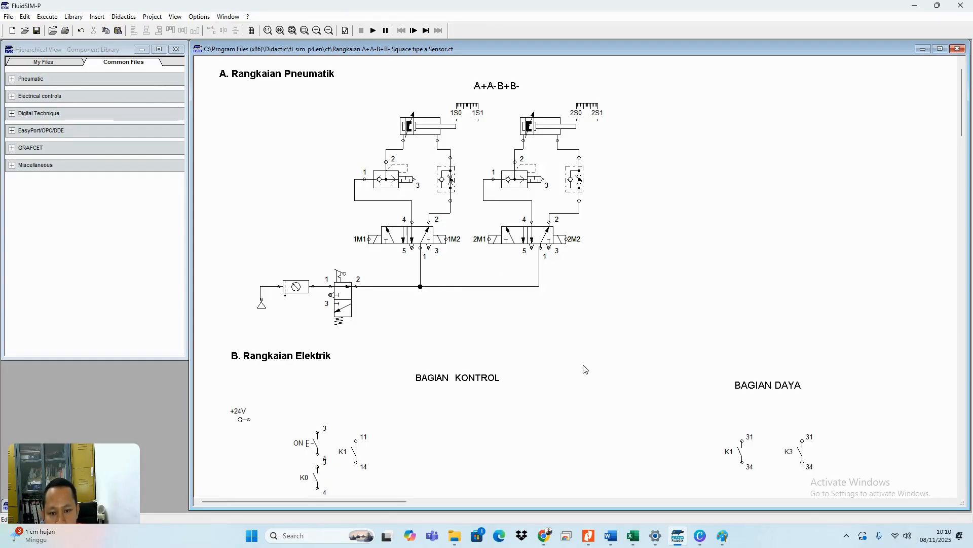
{"action": "left_click", "coordinate": [722, 536]}
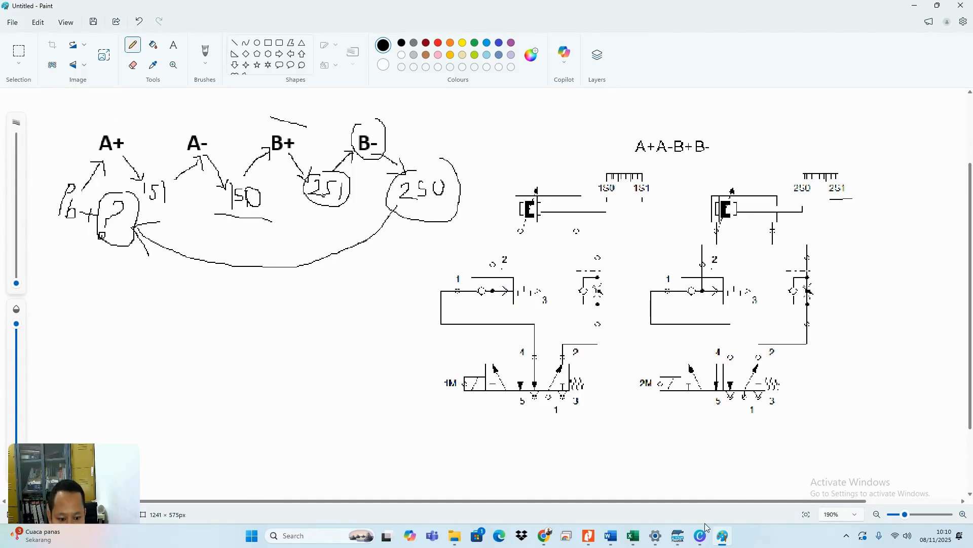
{"action": "left_click", "coordinate": [681, 543]}
{"action": "scroll", "coordinate": [415, 394], "scroll_direction": "down", "scroll_amount": 2}
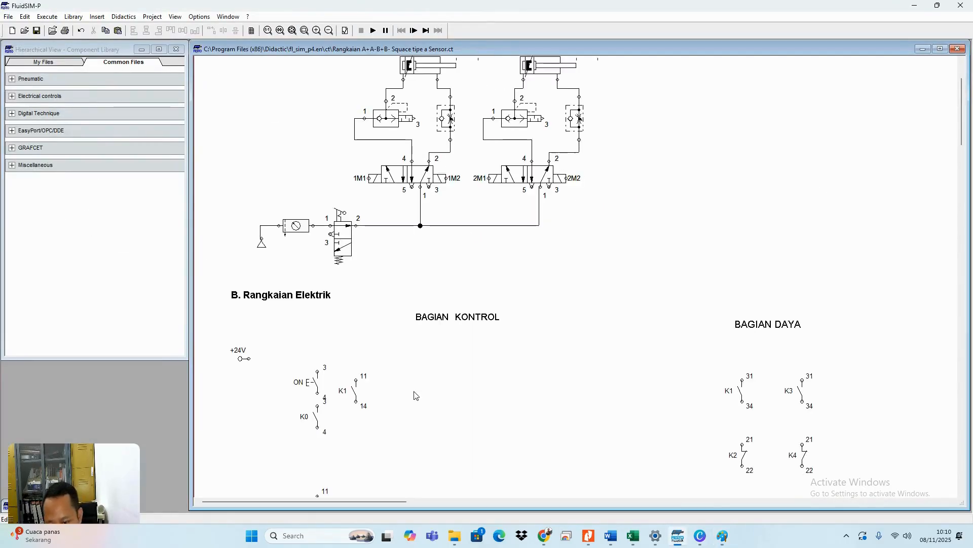
{"action": "scroll", "coordinate": [415, 395], "scroll_direction": "down", "scroll_amount": 2}
{"action": "mouse_move", "coordinate": [249, 299]}
{"action": "left_mouse_down"}
{"action": "mouse_move", "coordinate": [312, 299]}
{"action": "mouse_move", "coordinate": [319, 346]}
{"action": "left_mouse_up"}
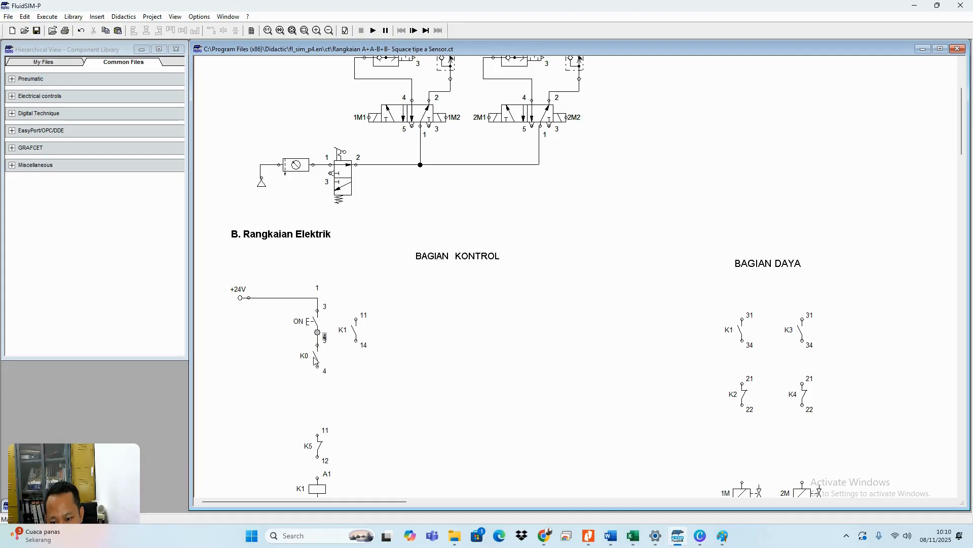
- Switch to Paint, mark sensor 2S0 in the sequence sketch with a diagonal stroke, and return to FluidSIM
{"action": "left_click", "coordinate": [724, 536]}
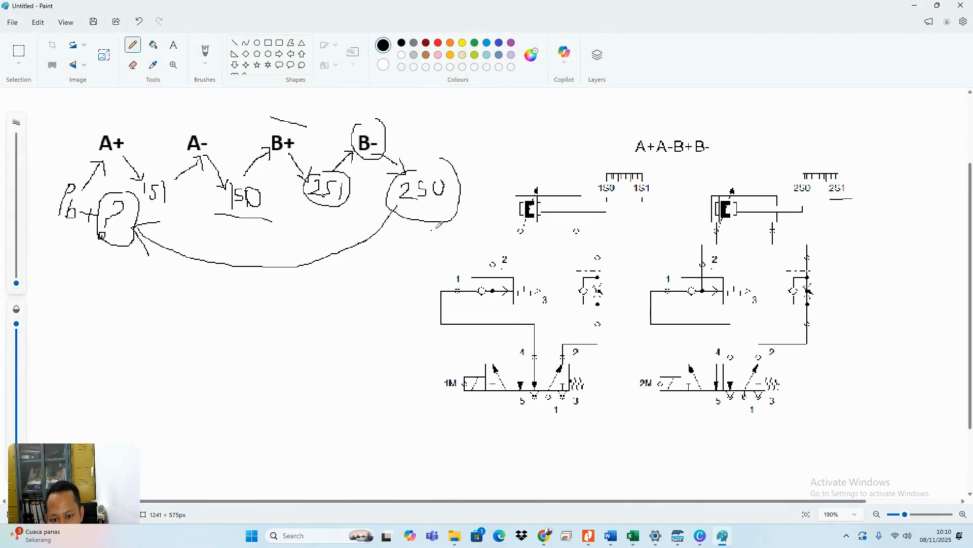
{"action": "left_click_drag", "start_coordinate": [456, 176], "coordinate": [486, 116]}
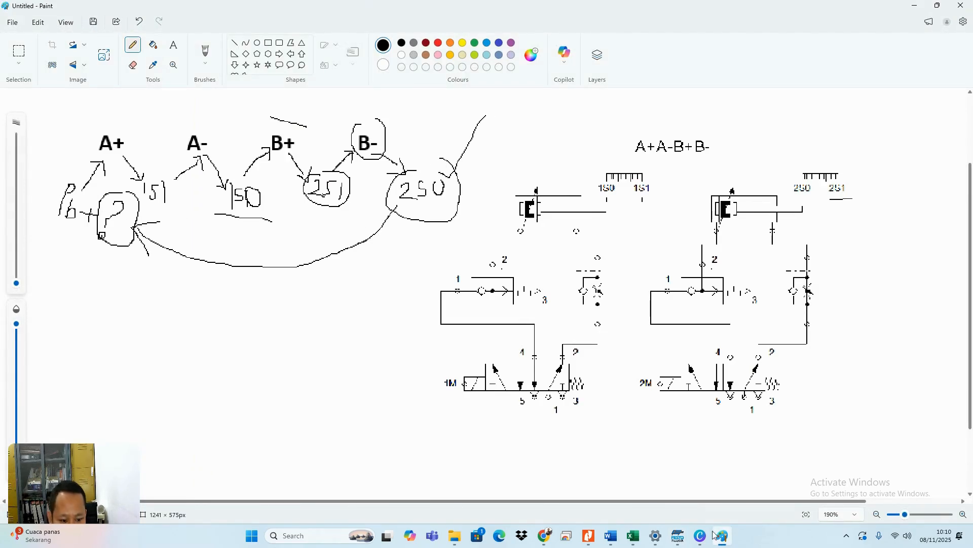
{"action": "left_click", "coordinate": [678, 536]}
- Relabel the limit switch contact K0 below the ON pushbutton as 2S0
{"action": "double_click", "coordinate": [315, 360]}
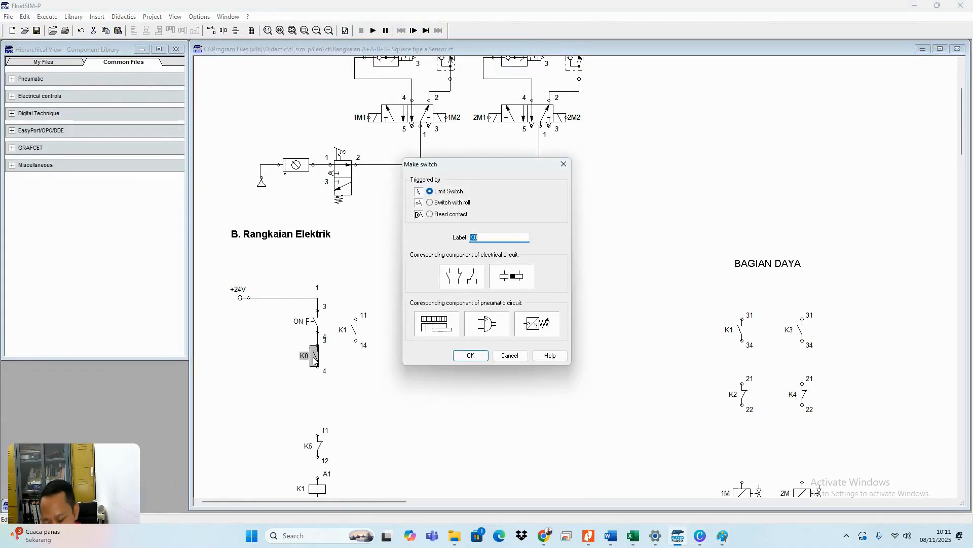
{"action": "type", "text": "2S"}
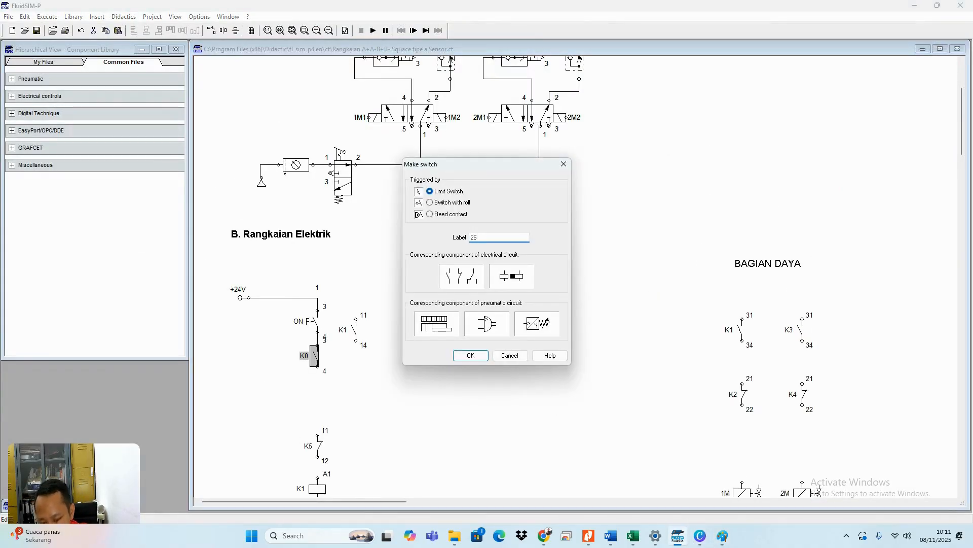
{"action": "type", "text": "0"}
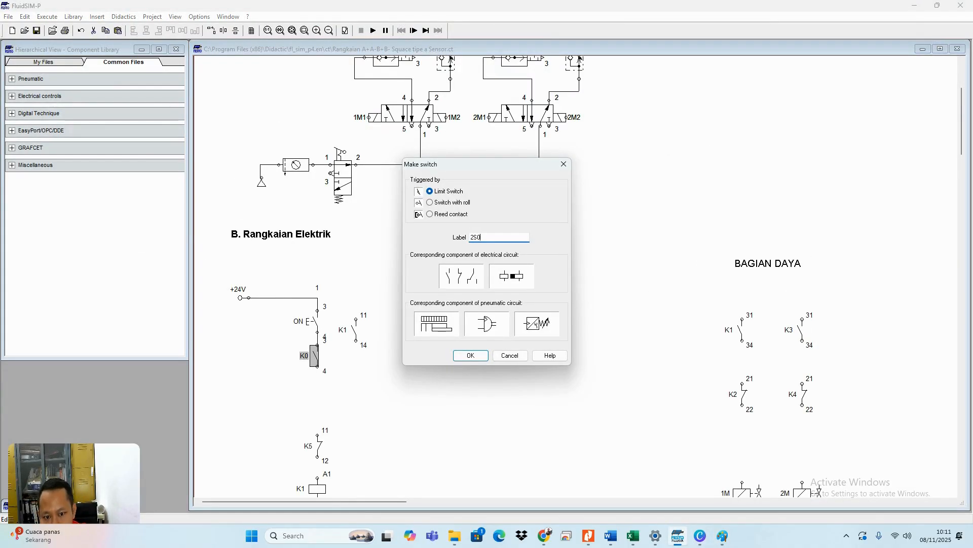
{"action": "left_click", "coordinate": [470, 355]}
- Compare the sensor and valve solenoid labels in the pneumatic circuit with the solenoids in the power section
{"action": "scroll", "coordinate": [458, 358], "scroll_direction": "up", "scroll_amount": 3}
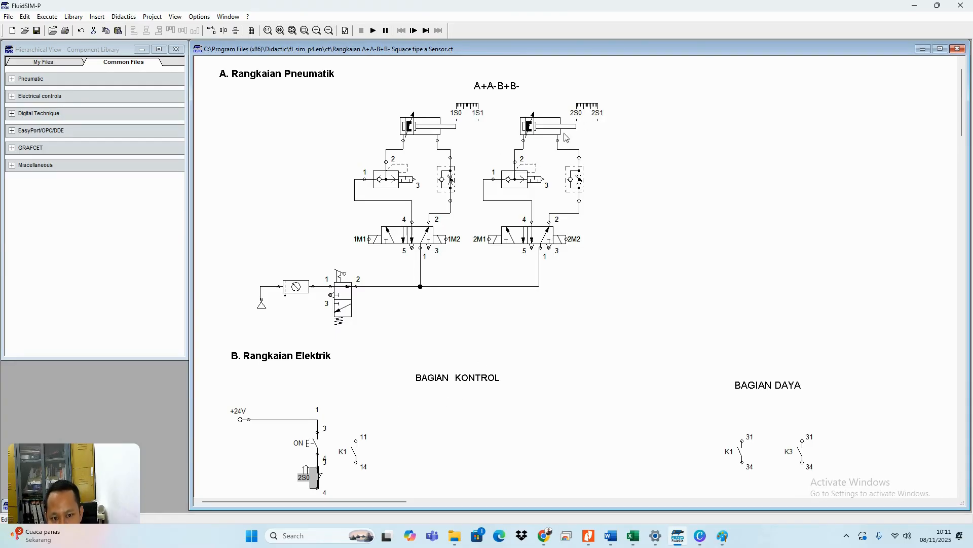
{"action": "scroll", "coordinate": [437, 311], "scroll_direction": "down", "scroll_amount": 5}
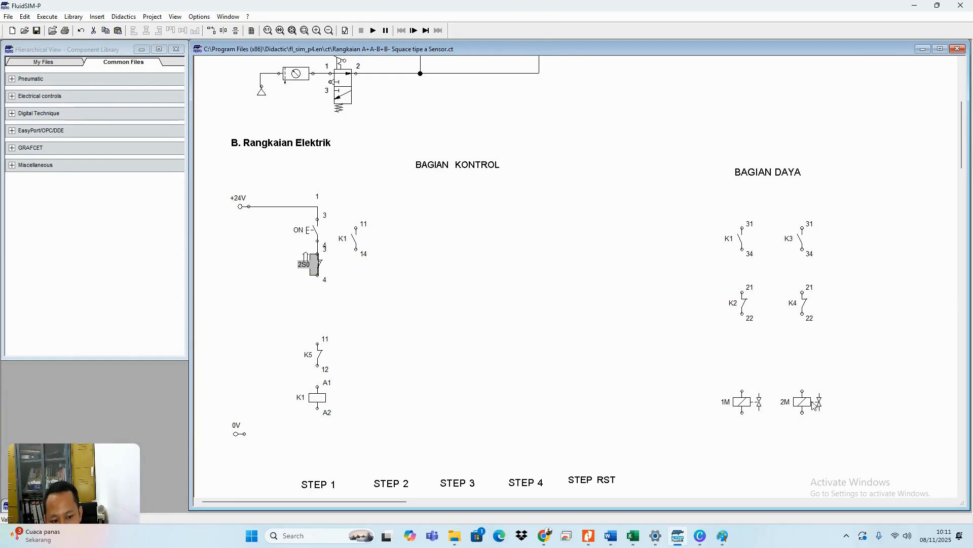
{"action": "scroll", "coordinate": [815, 397], "scroll_direction": "up", "scroll_amount": 1}
{"action": "scroll", "coordinate": [814, 397], "scroll_direction": "up", "scroll_amount": 4}
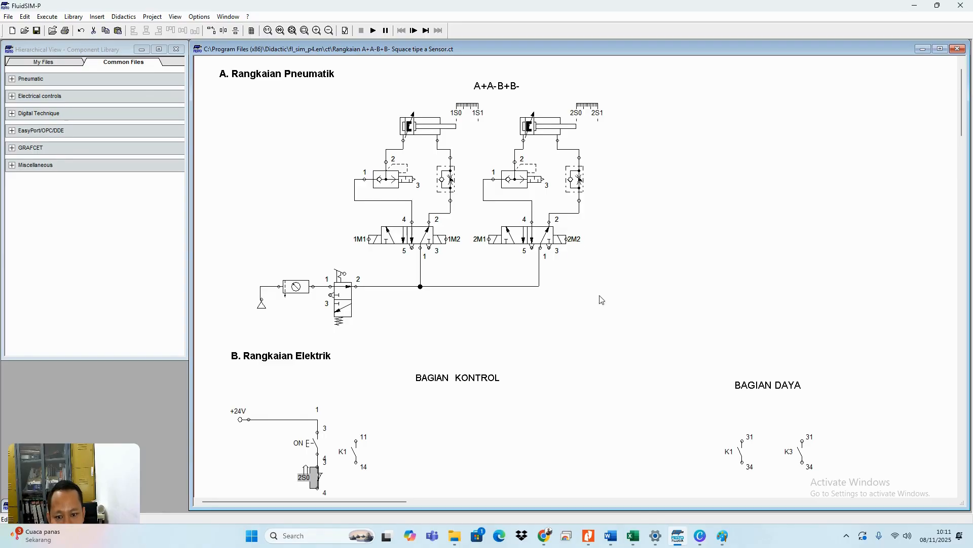
{"action": "scroll", "coordinate": [684, 313], "scroll_direction": "down", "scroll_amount": 3}
{"action": "scroll", "coordinate": [684, 313], "scroll_direction": "down", "scroll_amount": 3}
{"action": "left_click", "coordinate": [745, 314]}
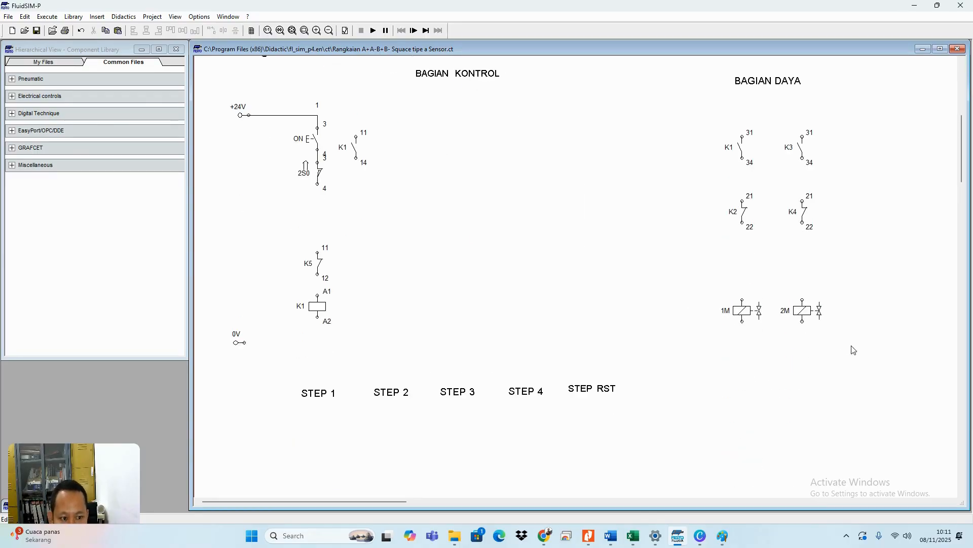
- Delete contacts K2 and K4 from the power section
{"action": "left_click_drag", "start_coordinate": [852, 348], "coordinate": [711, 285]}
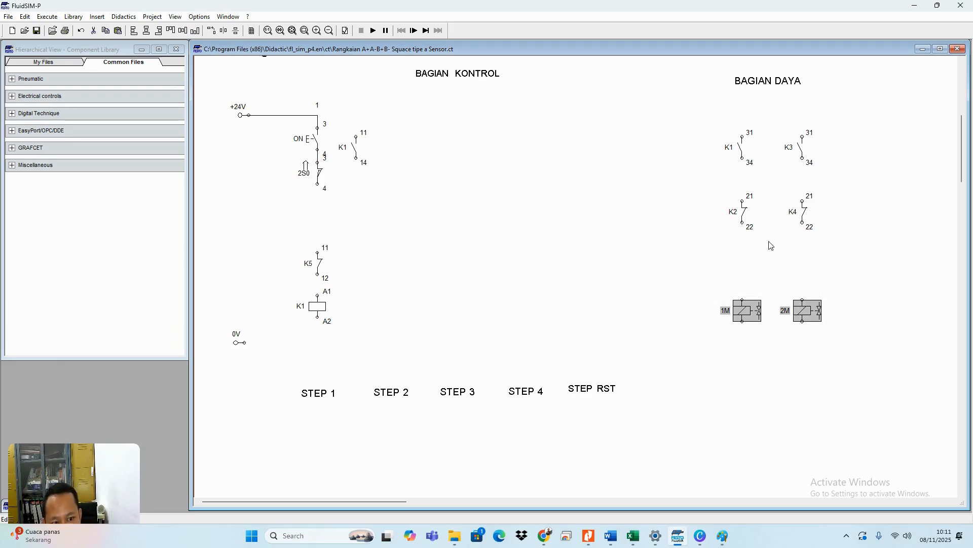
{"action": "scroll", "coordinate": [811, 243], "scroll_direction": "up", "scroll_amount": 3}
{"action": "left_click_drag", "start_coordinate": [832, 326], "coordinate": [728, 261]}
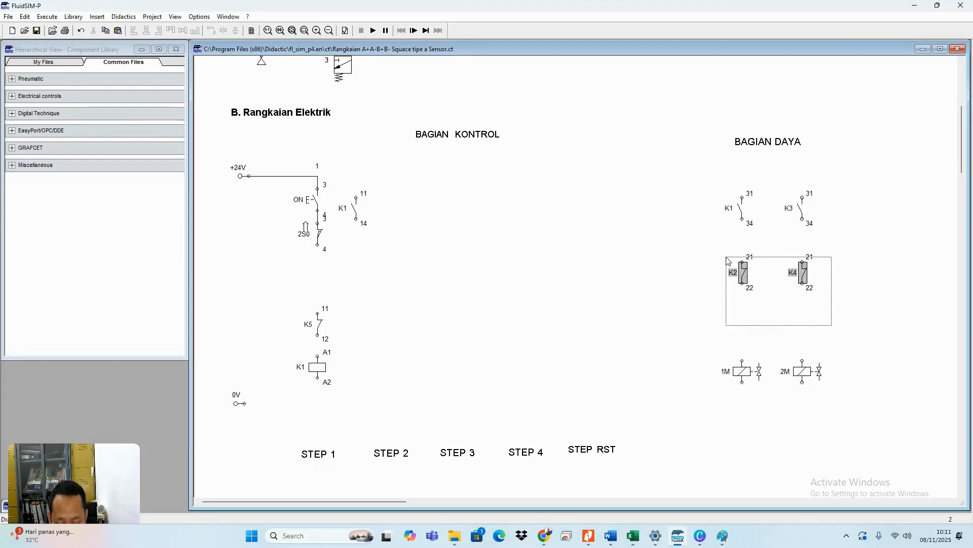
{"action": "left_click_drag", "start_coordinate": [729, 260], "coordinate": [728, 261]}
{"action": "key", "text": "Delete"}
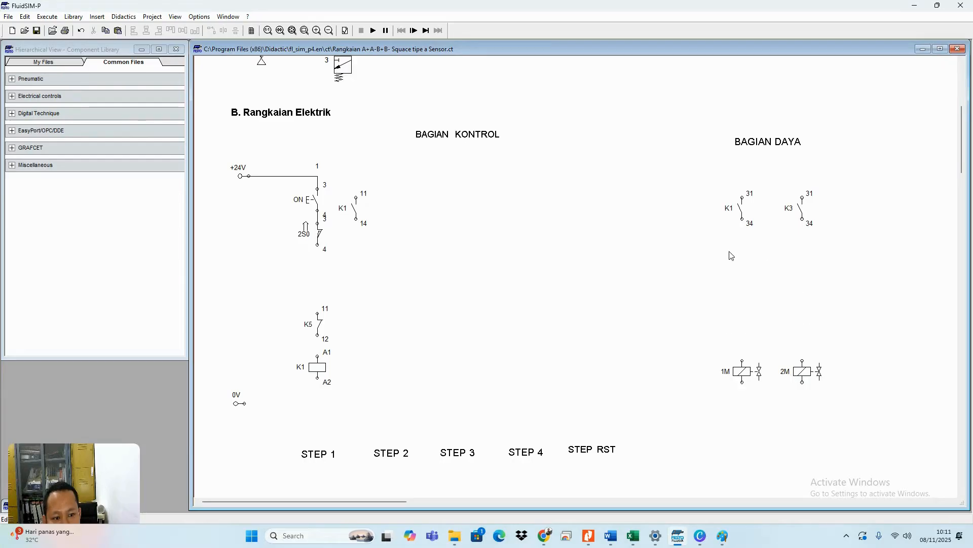
- Duplicate contacts K1 and K3 with solenoids 1M and 2M, place the copies beside the originals, and even out the column spacing
{"action": "left_click_drag", "start_coordinate": [827, 413], "coordinate": [723, 183]}
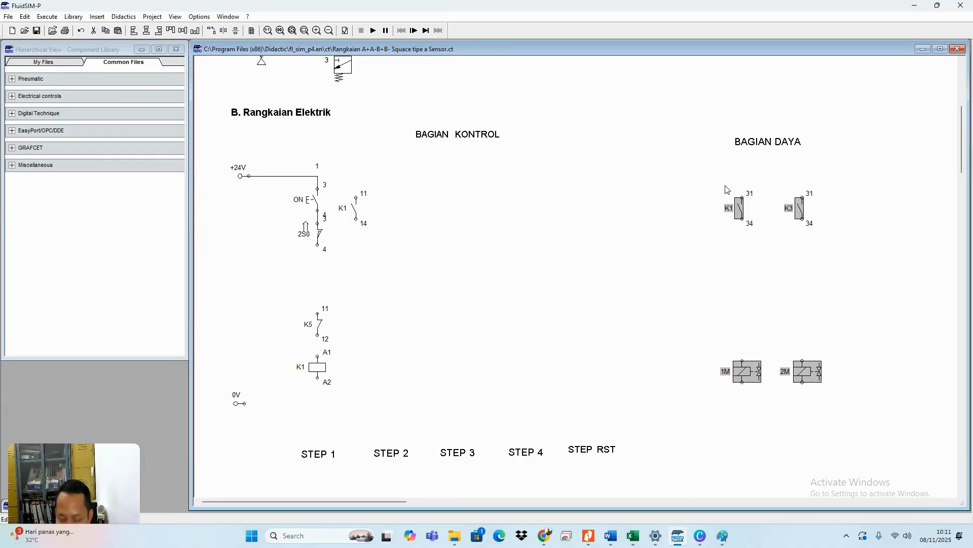
{"action": "key", "text": "ctrl+v"}
{"action": "left_click_drag", "start_coordinate": [618, 382], "coordinate": [909, 371]}
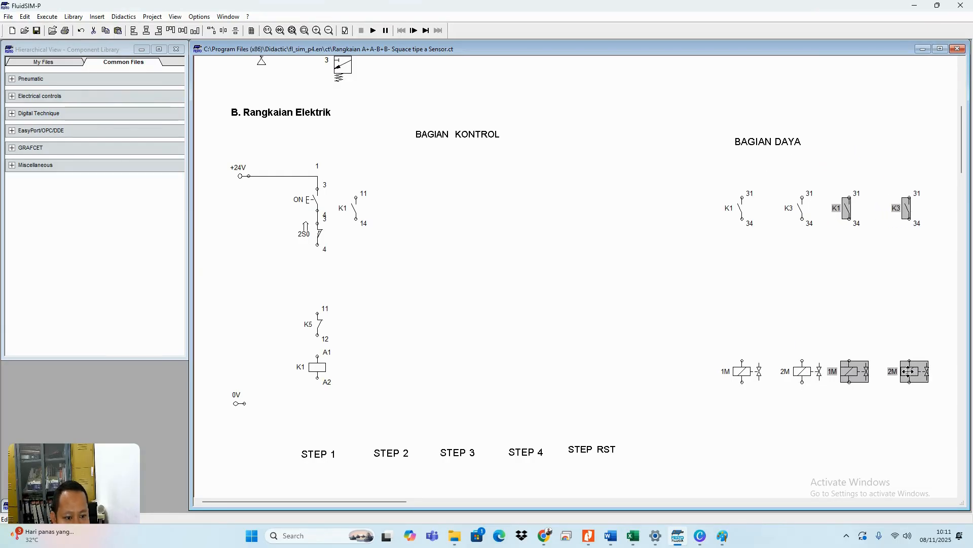
{"action": "left_click", "coordinate": [857, 413]}
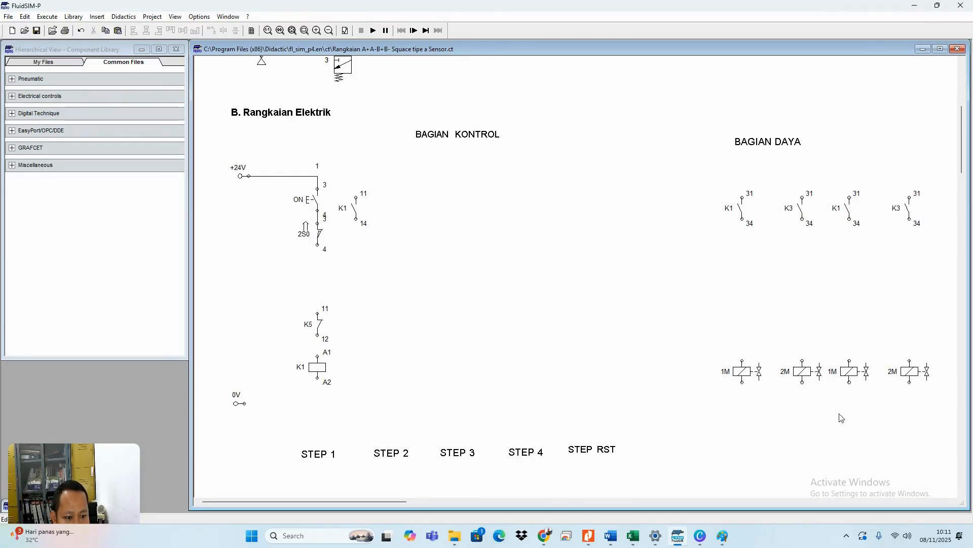
{"action": "left_click_drag", "start_coordinate": [826, 415], "coordinate": [779, 180]}
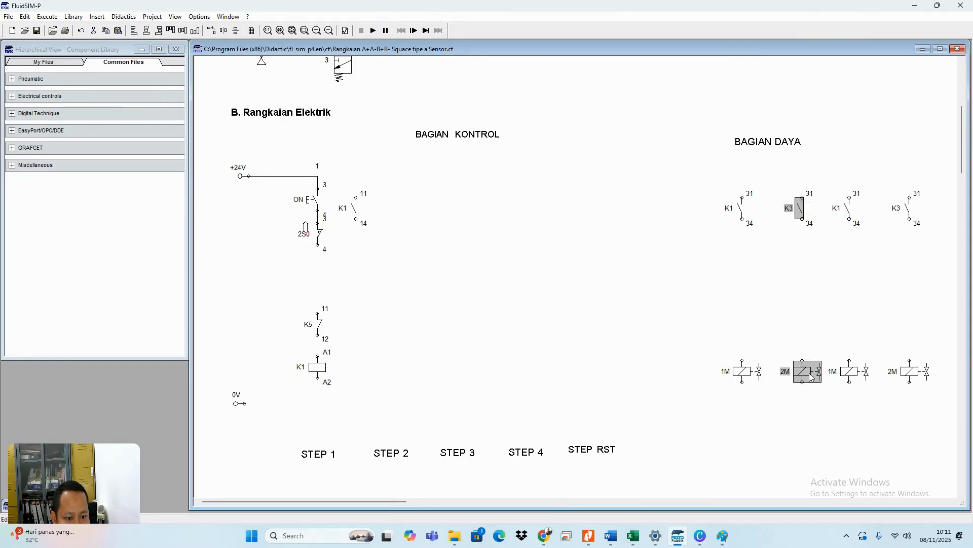
{"action": "left_click_drag", "start_coordinate": [810, 376], "coordinate": [801, 371]}
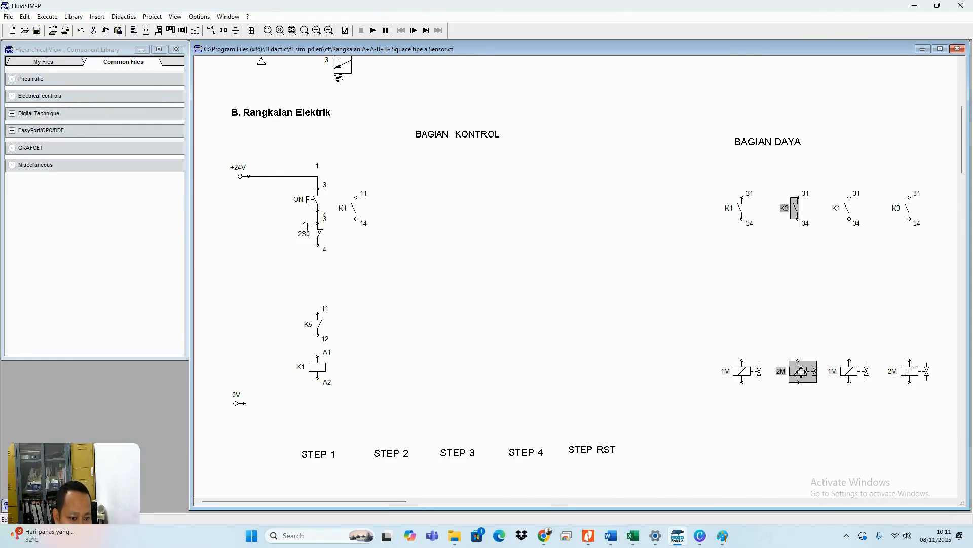
{"action": "left_click", "coordinate": [857, 414]}
- Clear the labels of all four contacts in the power section
{"action": "double_click", "coordinate": [744, 212]}
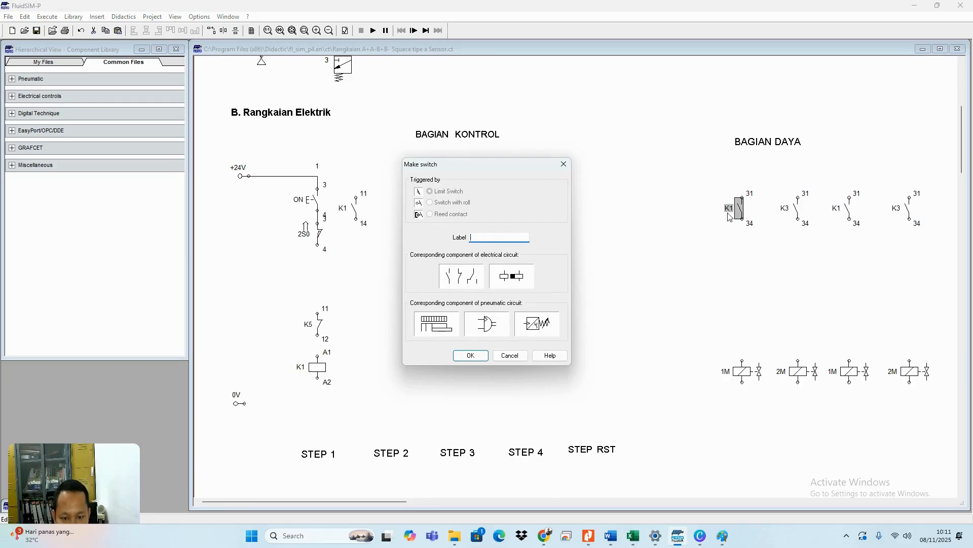
{"action": "left_click", "coordinate": [471, 355]}
{"action": "double_click", "coordinate": [796, 211]}
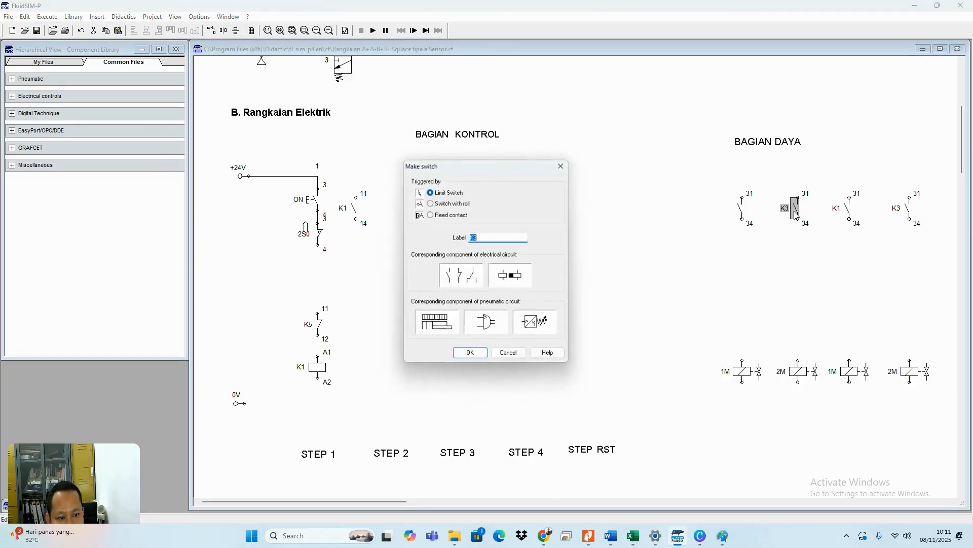
{"action": "key", "text": "Delete"}
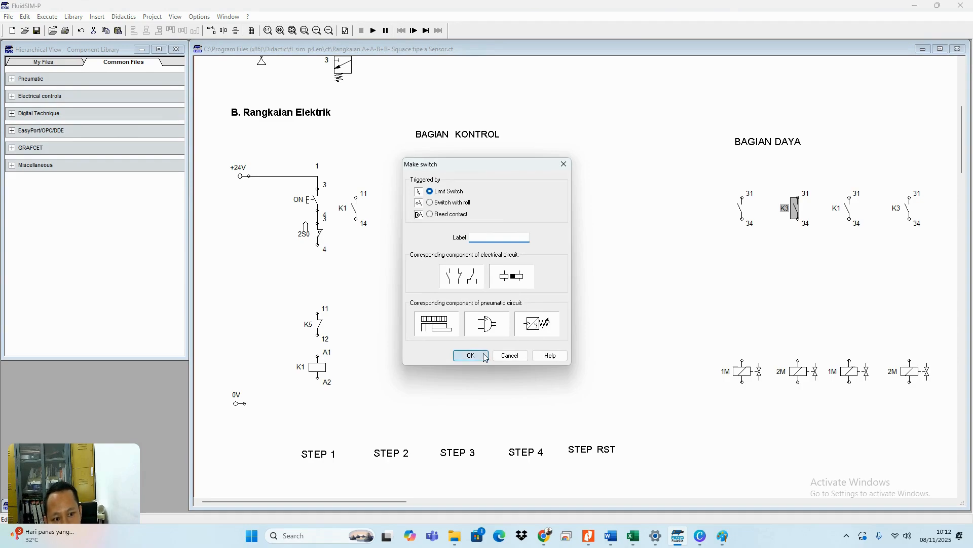
{"action": "left_click", "coordinate": [471, 355]}
{"action": "double_click", "coordinate": [847, 211]}
{"action": "key", "text": "Delete"}
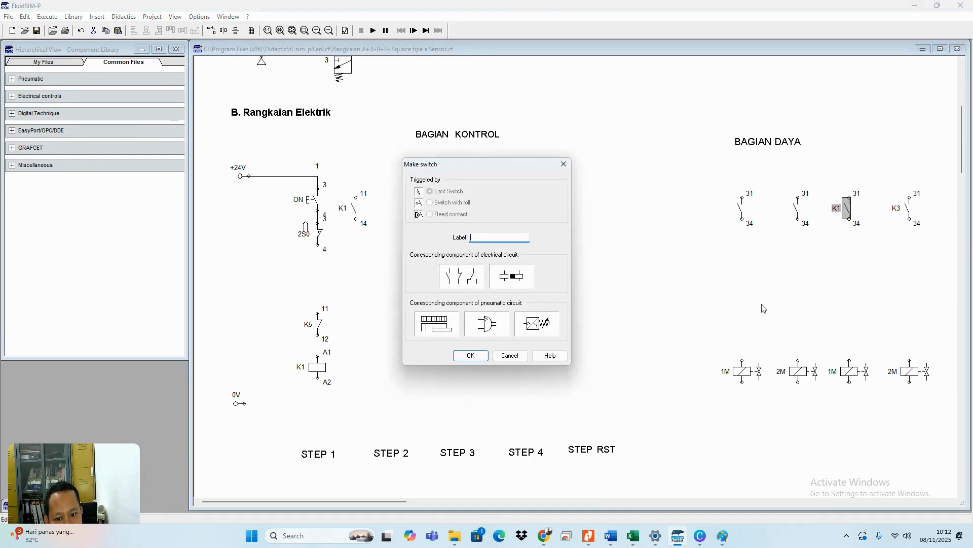
{"action": "left_click", "coordinate": [476, 360]}
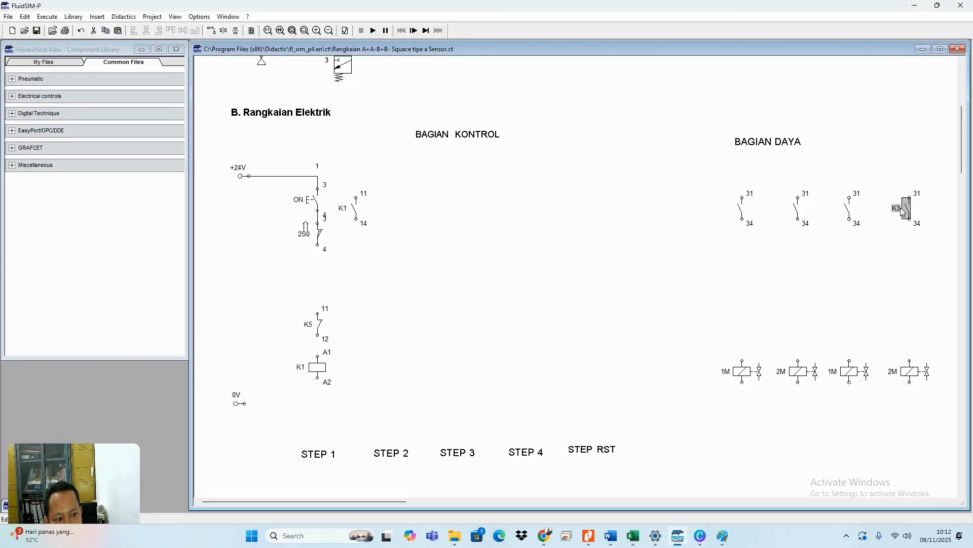
{"action": "double_click", "coordinate": [903, 207]}
{"action": "key", "text": "Delete"}
{"action": "left_click", "coordinate": [480, 355]}
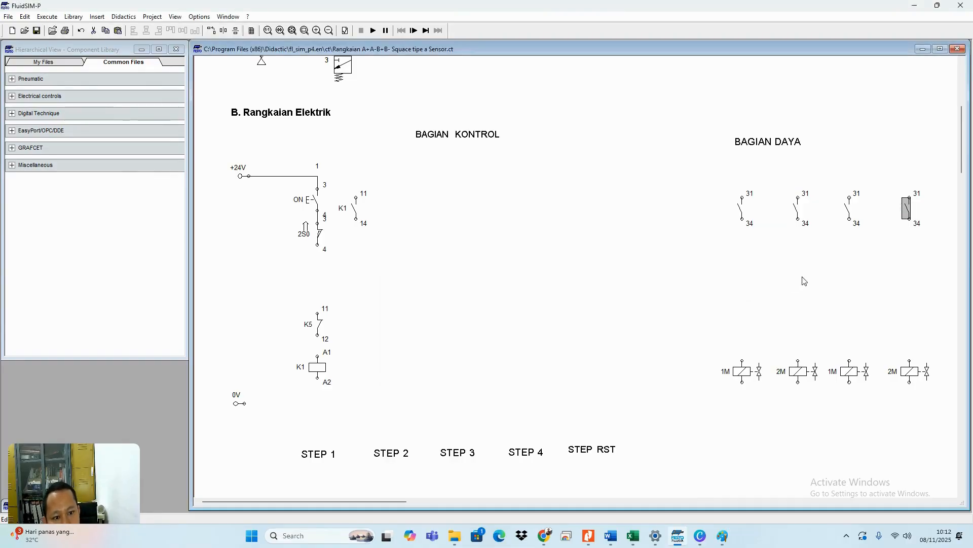
- Wire terminal 34 of each power-section contact down to the valve solenoid below it
{"action": "left_click", "coordinate": [745, 220]}
{"action": "left_click_drag", "start_coordinate": [739, 358], "coordinate": [742, 361]}
{"action": "left_click_drag", "start_coordinate": [799, 219], "coordinate": [799, 361]}
{"action": "left_click_drag", "start_coordinate": [851, 219], "coordinate": [850, 361]}
{"action": "left_click_drag", "start_coordinate": [910, 219], "coordinate": [909, 361]}
- Check the valve solenoid names in the pneumatic circuit and relabel the first two power-section solenoids 1M1 and 1M2
{"action": "scroll", "coordinate": [328, 197], "scroll_direction": "up", "scroll_amount": 4}
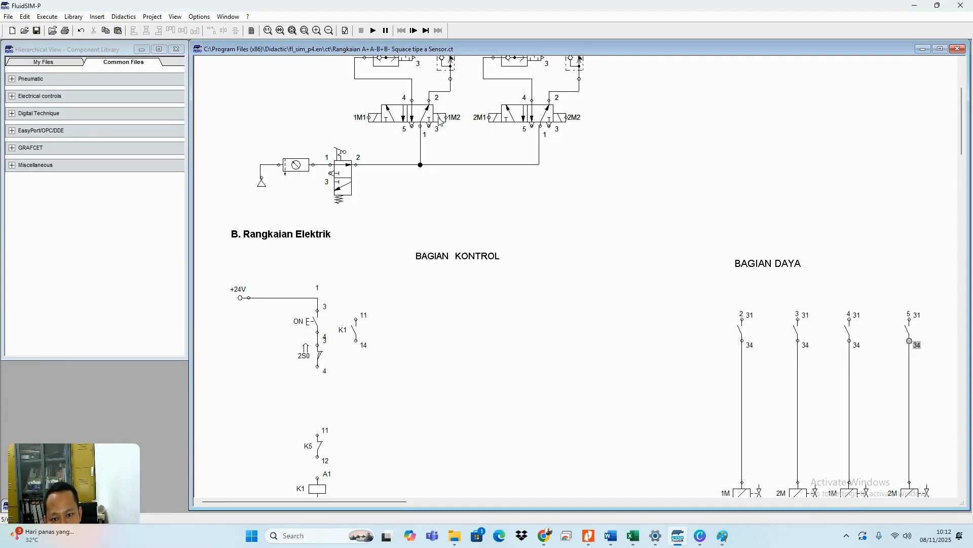
{"action": "scroll", "coordinate": [610, 178], "scroll_direction": "down", "scroll_amount": 5}
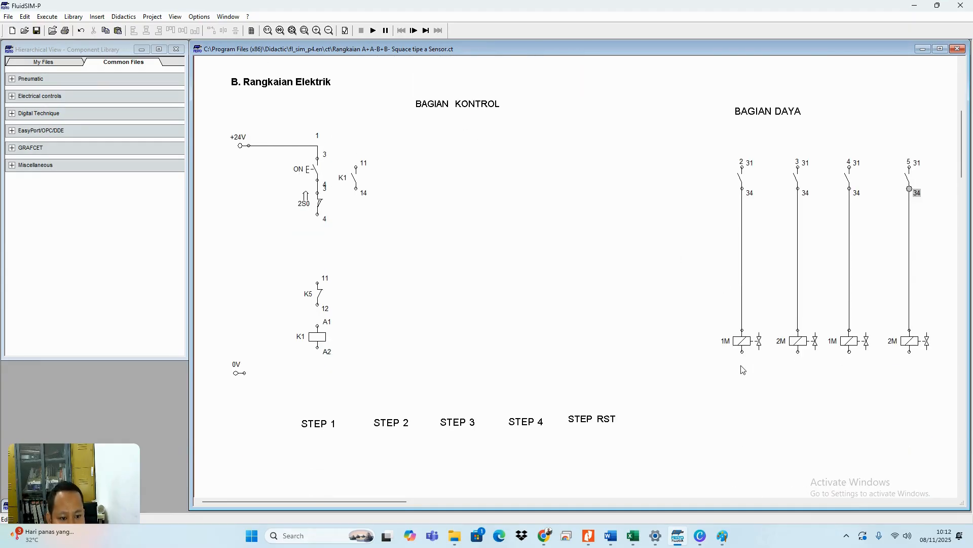
{"action": "double_click", "coordinate": [741, 344]}
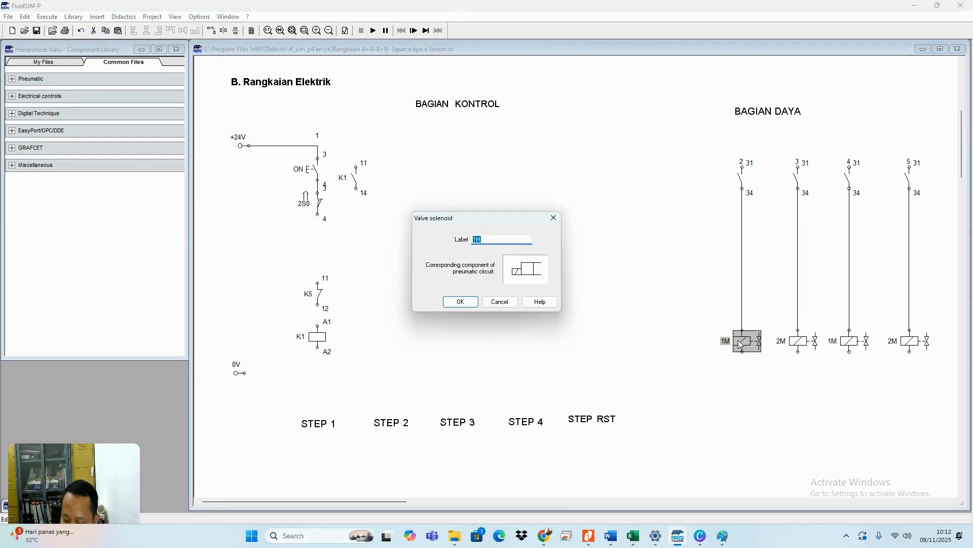
{"action": "type", "text": "1"}
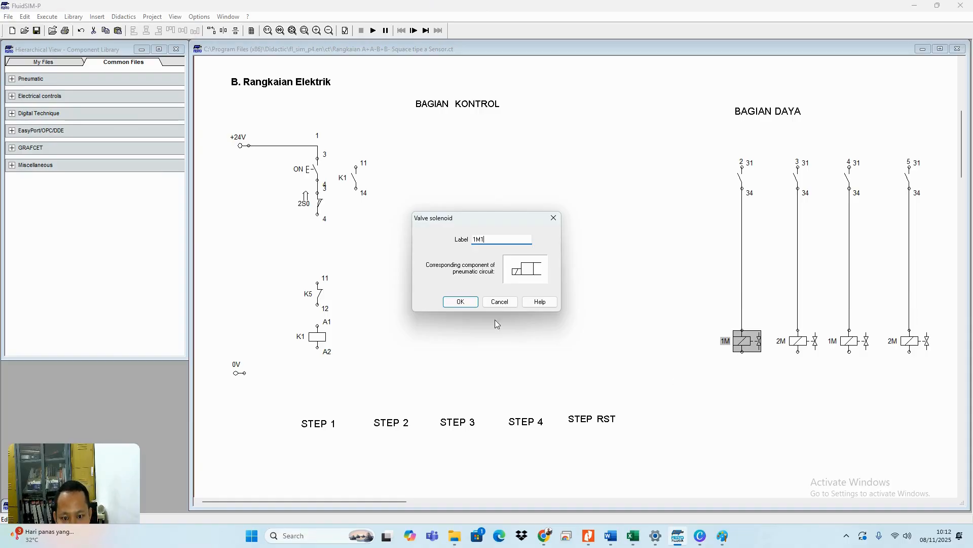
{"action": "left_click", "coordinate": [460, 301]}
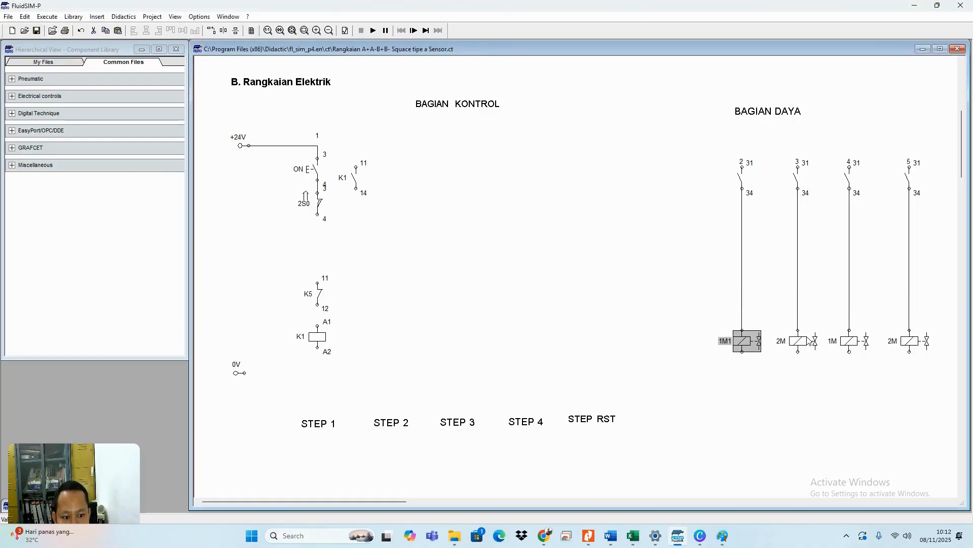
{"action": "double_click", "coordinate": [801, 345]}
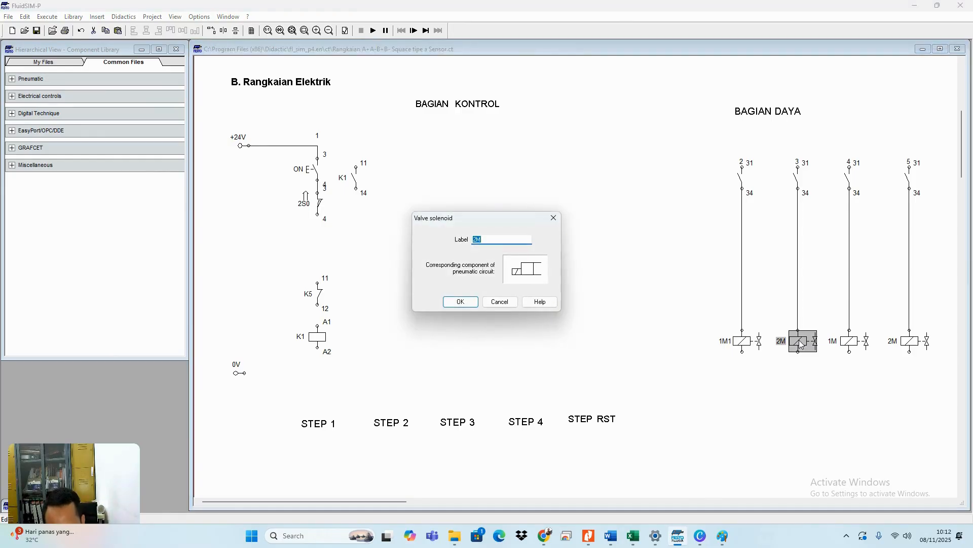
{"action": "type", "text": "1M2"}
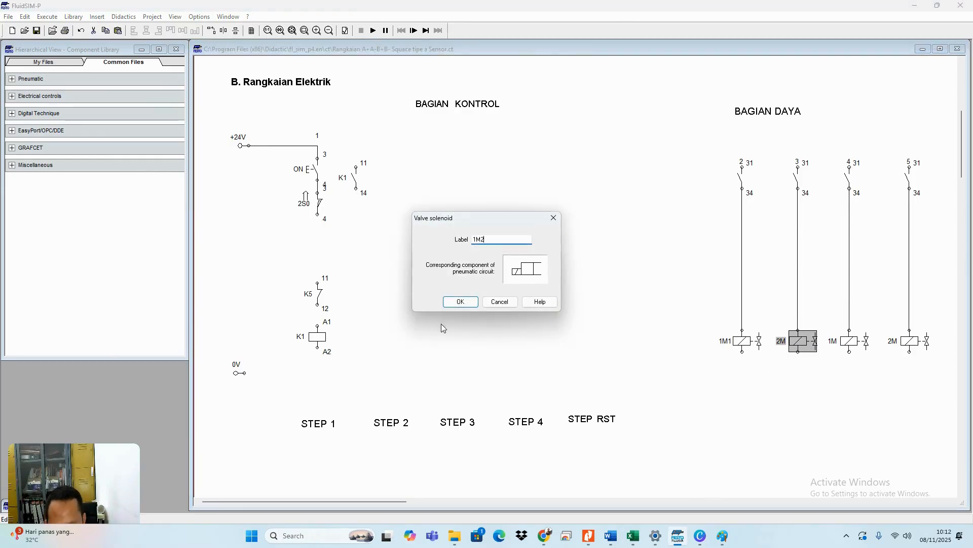
{"action": "left_click", "coordinate": [460, 302]}
- Relabel the third and fourth power-section solenoids 2M1 and 2M2
{"action": "double_click", "coordinate": [853, 346]}
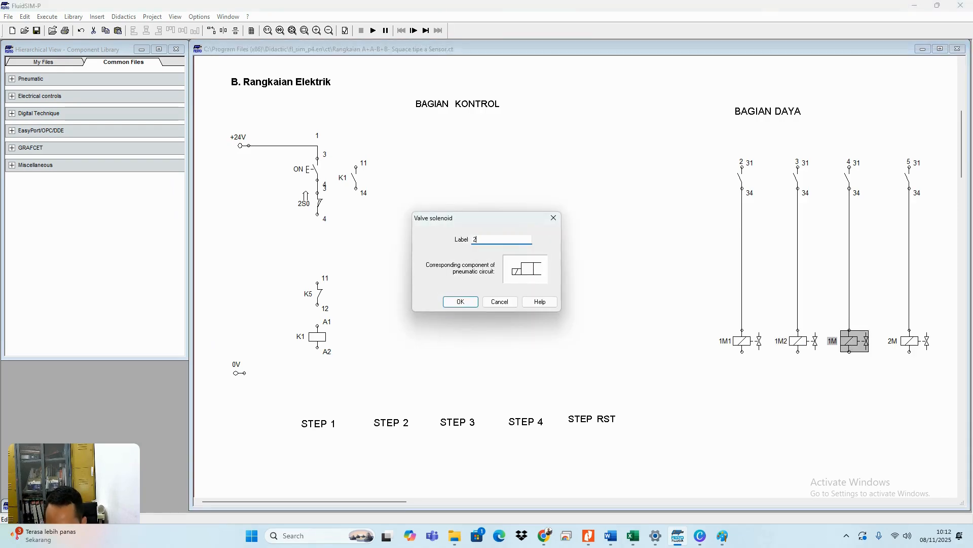
{"action": "type", "text": "2M1"}
{"action": "left_click", "coordinate": [460, 301]}
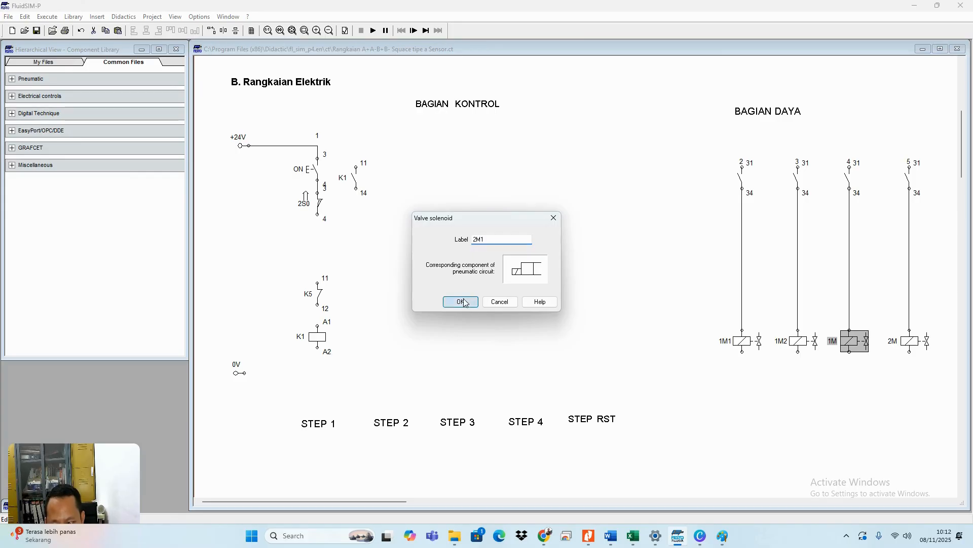
{"action": "double_click", "coordinate": [911, 346]}
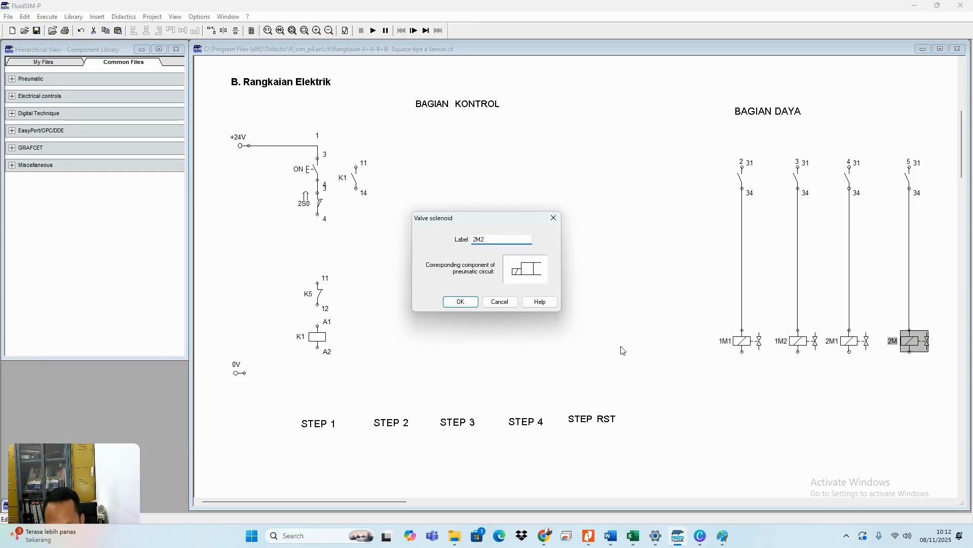
{"action": "left_click", "coordinate": [456, 303]}
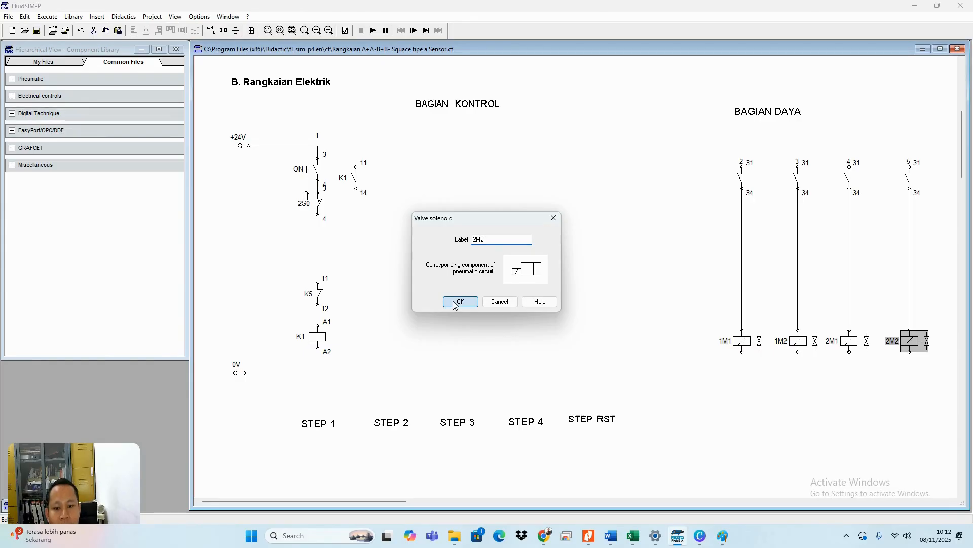
- Try to wire the power-section contacts to the +24V line, and remove the misrouted connections
{"action": "scroll", "coordinate": [781, 244], "scroll_direction": "up", "scroll_amount": 3}
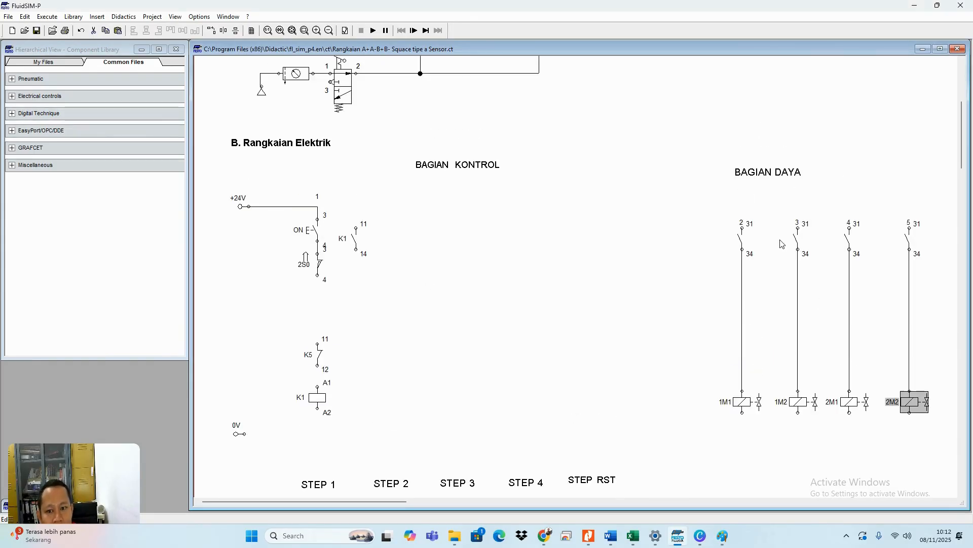
{"action": "left_click", "coordinate": [742, 288]}
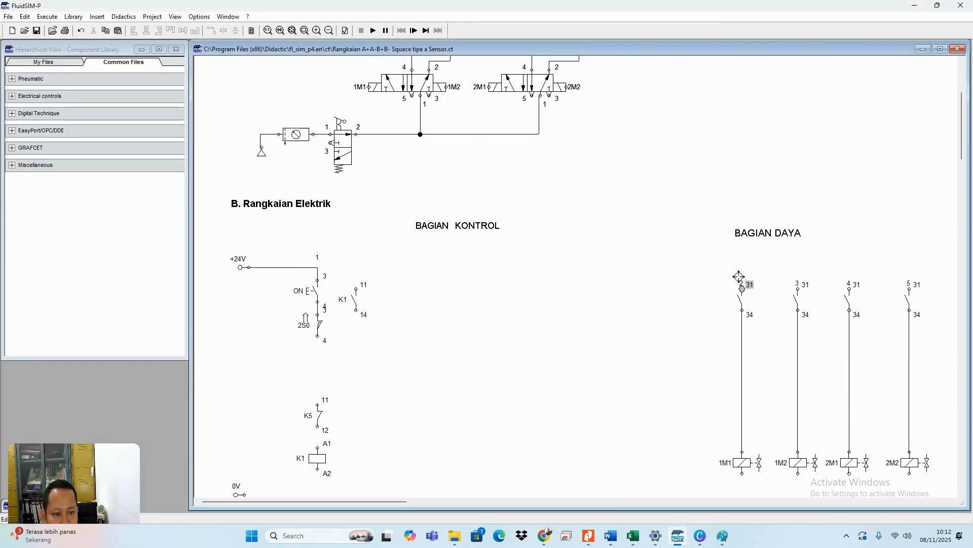
{"action": "left_click_drag", "start_coordinate": [317, 269], "coordinate": [313, 267]}
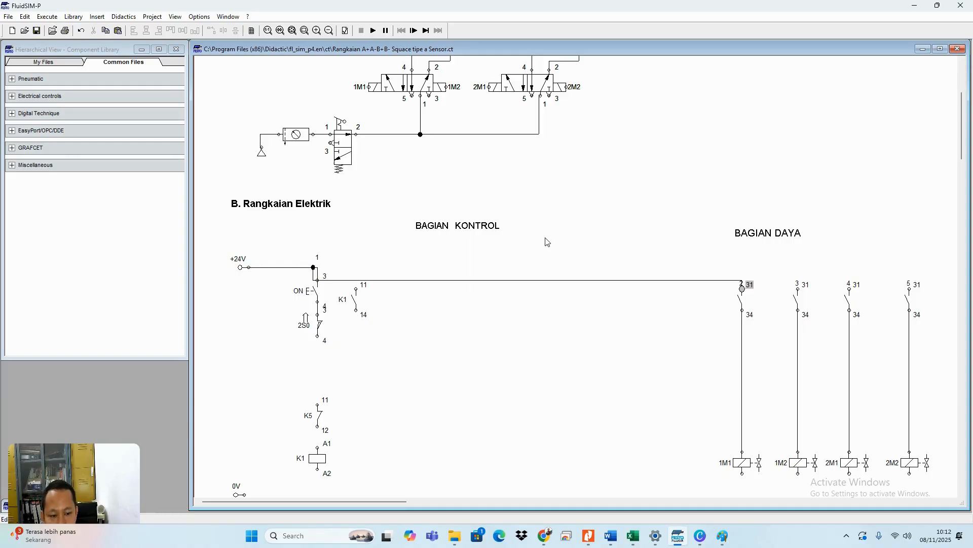
{"action": "left_click", "coordinate": [81, 31]}
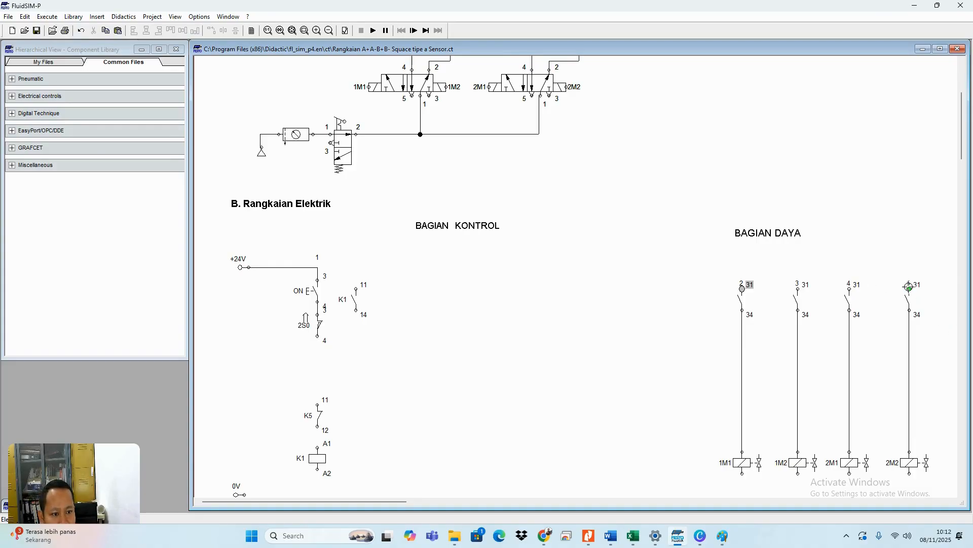
{"action": "left_click_drag", "start_coordinate": [309, 266], "coordinate": [314, 268]}
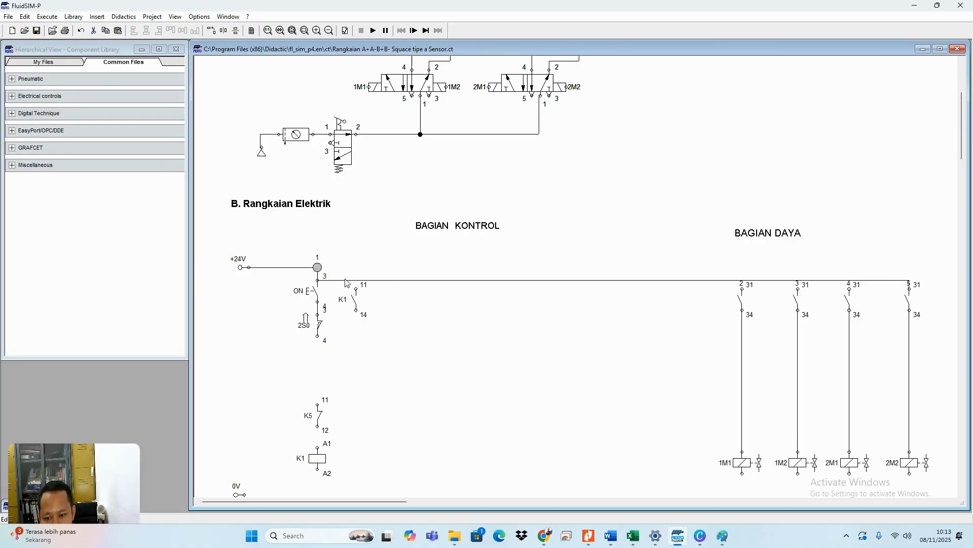
{"action": "left_click", "coordinate": [389, 280]}
{"action": "key", "text": "Delete"}
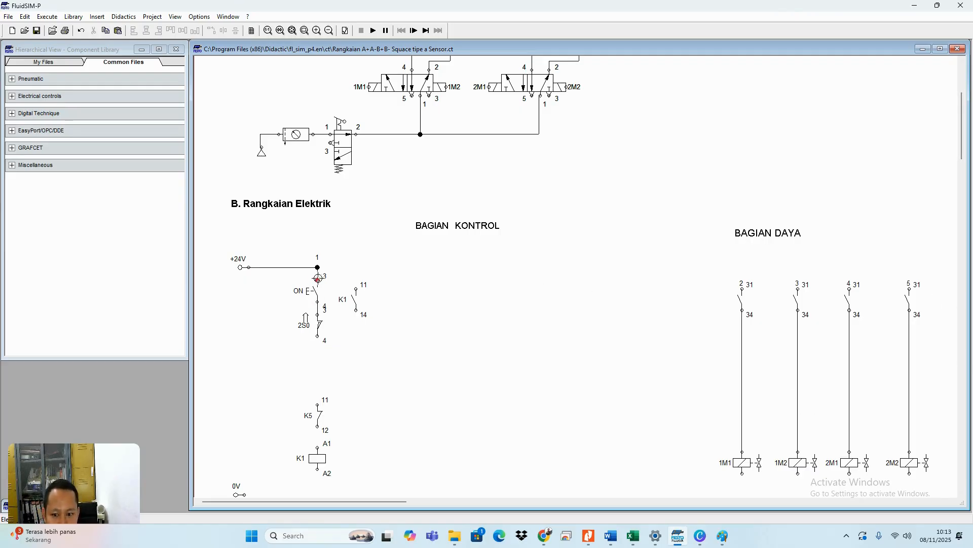
{"action": "key", "text": "Delete"}
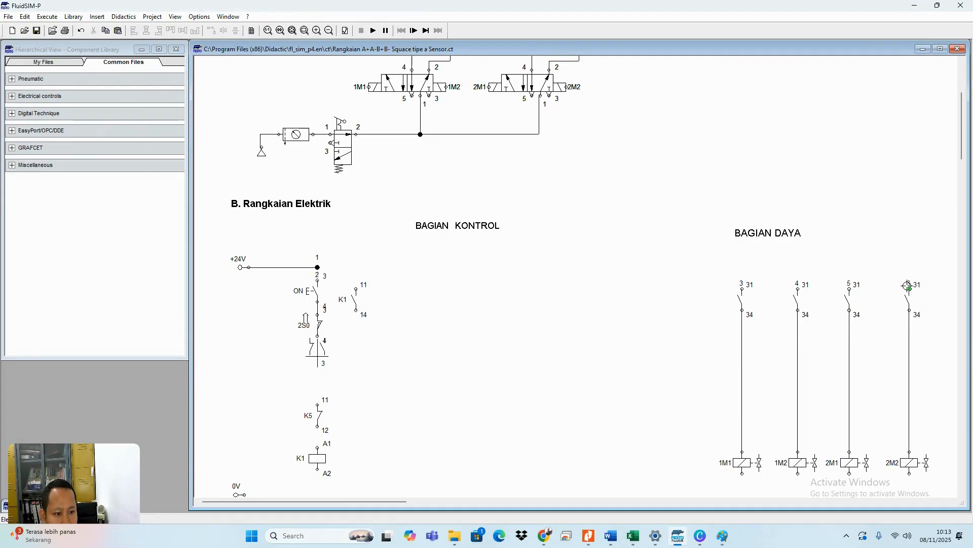
- Wire terminal 31 of all four power-section contacts to the +24V supply line, starting from the 2M2 branch
{"action": "left_click_drag", "start_coordinate": [909, 285], "coordinate": [316, 267]}
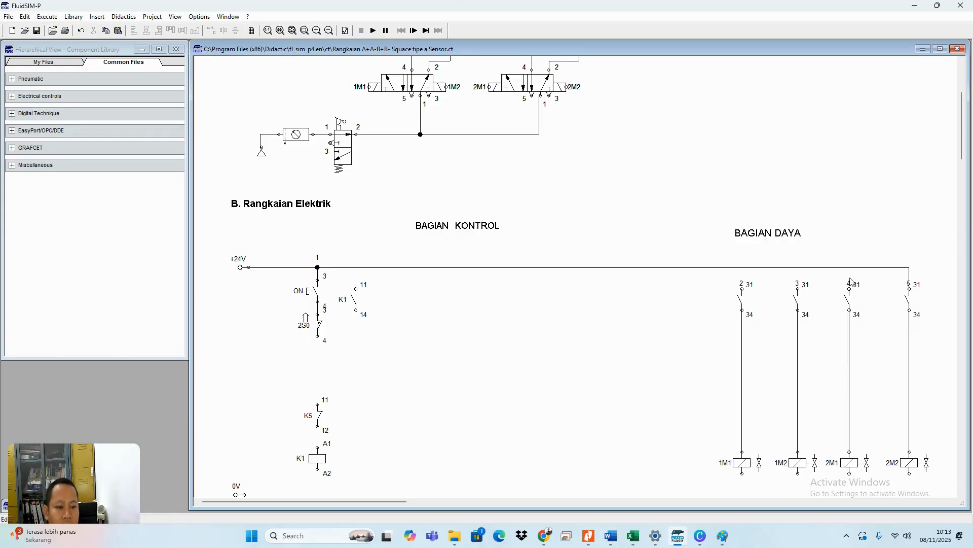
{"action": "left_click_drag", "start_coordinate": [851, 290], "coordinate": [848, 268]}
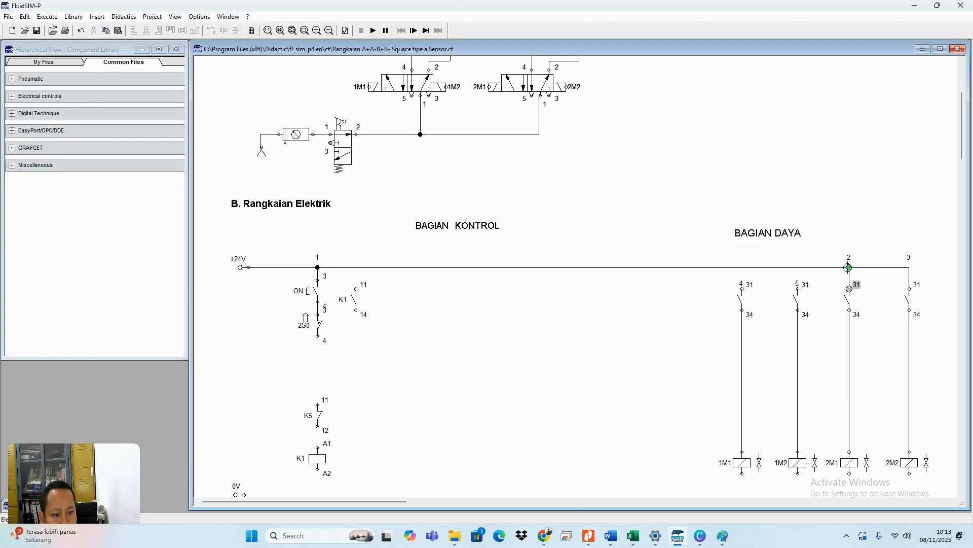
{"action": "left_click_drag", "start_coordinate": [798, 288], "coordinate": [798, 268]}
{"action": "left_click_drag", "start_coordinate": [743, 289], "coordinate": [741, 267]}
{"action": "scroll", "coordinate": [777, 278], "scroll_direction": "down", "scroll_amount": 5}
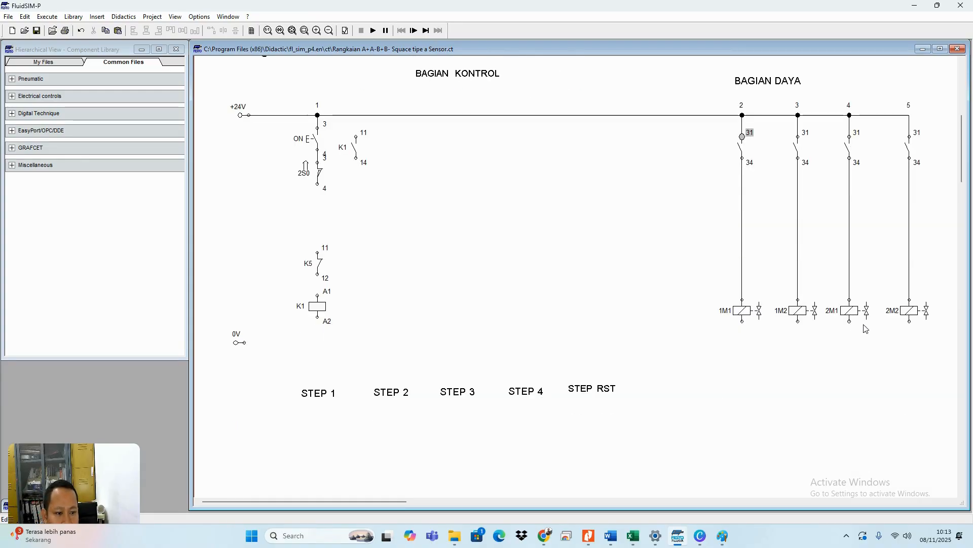
- Wire the 0V line to the 2M2 solenoid, and connect the K1 coil and the 1M1, 1M2 and 2M1 solenoids to it
{"action": "left_click_drag", "start_coordinate": [909, 323], "coordinate": [244, 342]}
{"action": "left_click_drag", "start_coordinate": [318, 317], "coordinate": [317, 342]}
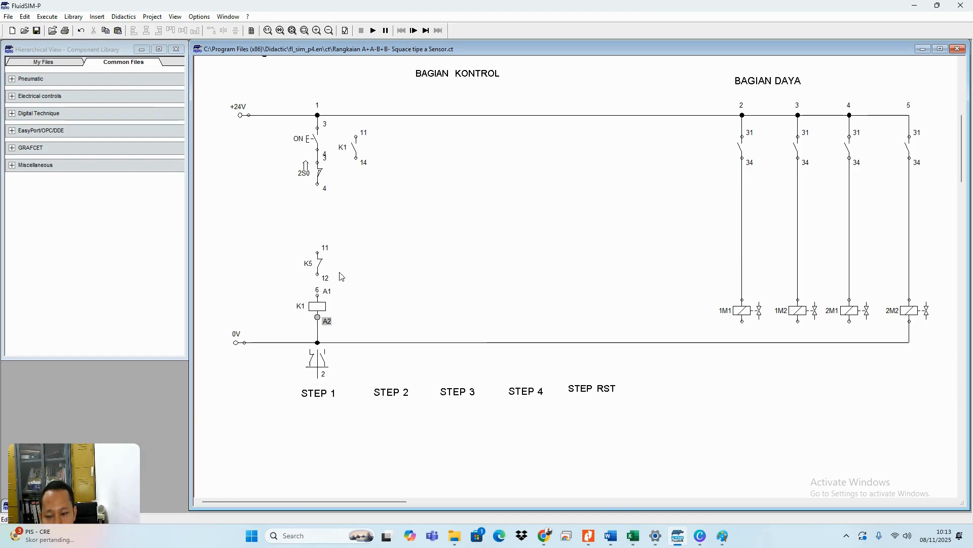
{"action": "left_click_drag", "start_coordinate": [744, 322], "coordinate": [742, 342]}
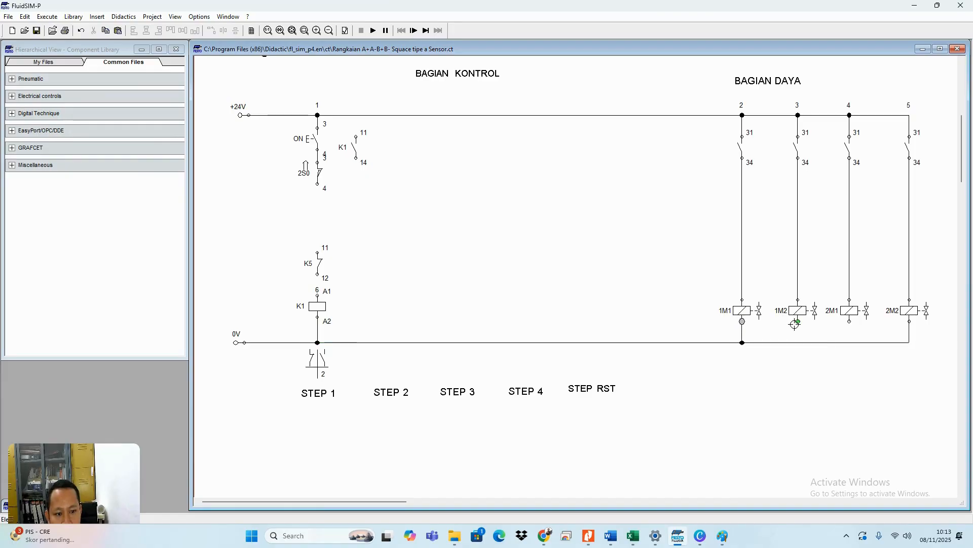
{"action": "left_click_drag", "start_coordinate": [798, 322], "coordinate": [798, 342]}
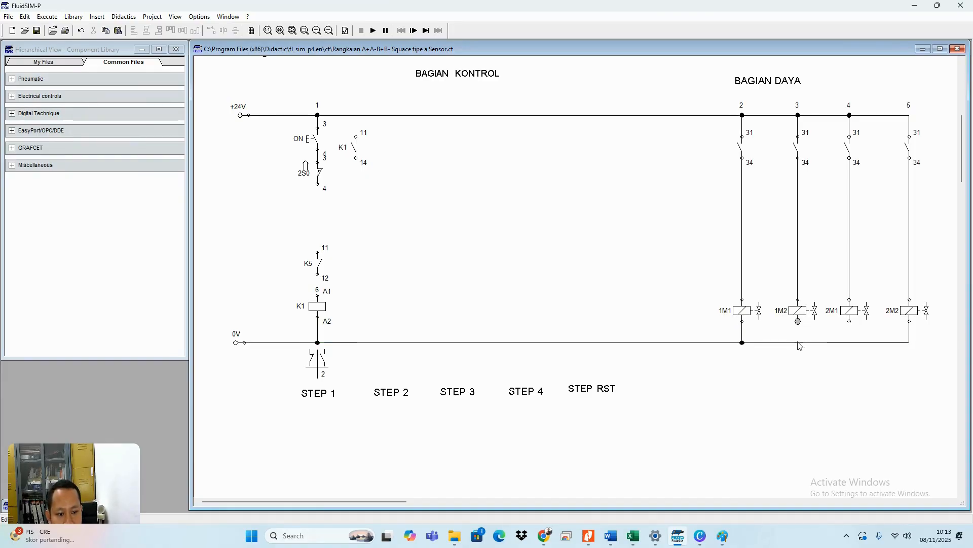
{"action": "left_click_drag", "start_coordinate": [850, 322], "coordinate": [850, 343]}
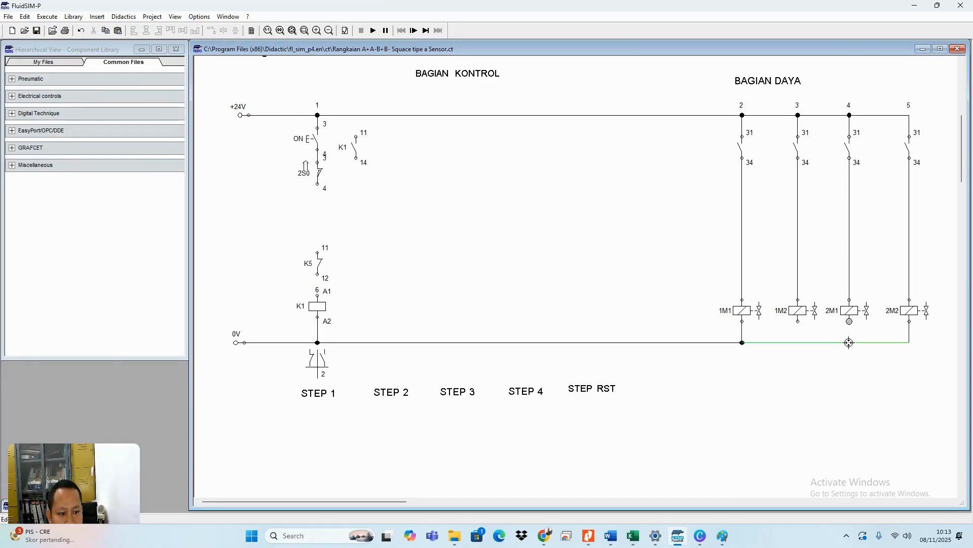
{"action": "left_click_drag", "start_coordinate": [798, 321], "coordinate": [798, 342]}
- Check the valve solenoids in the pneumatic circuit and shift the STEP 1 label slightly beneath the K1 coil branch
{"action": "scroll", "coordinate": [819, 349], "scroll_direction": "up", "scroll_amount": 3}
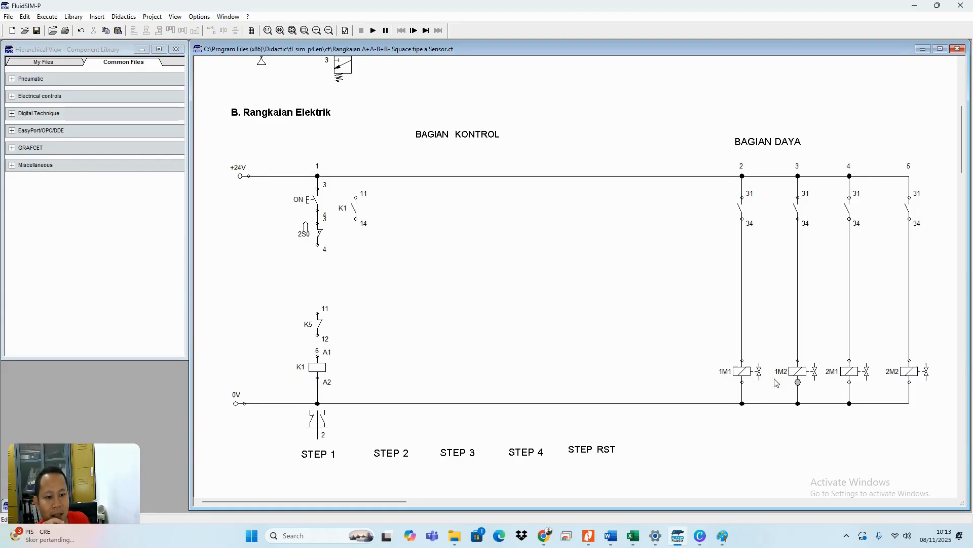
{"action": "scroll", "coordinate": [878, 398], "scroll_direction": "up", "scroll_amount": 3}
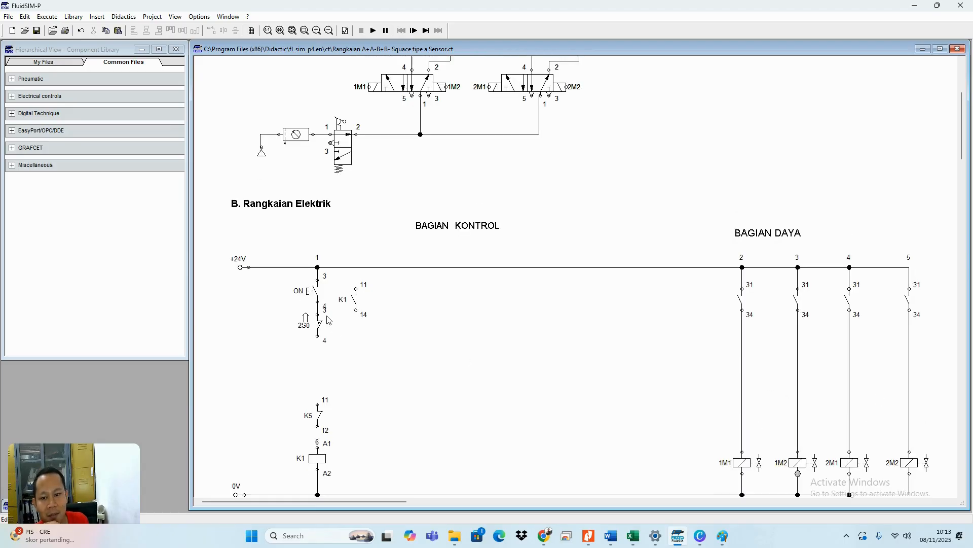
{"action": "scroll", "coordinate": [389, 373], "scroll_direction": "down", "scroll_amount": 4}
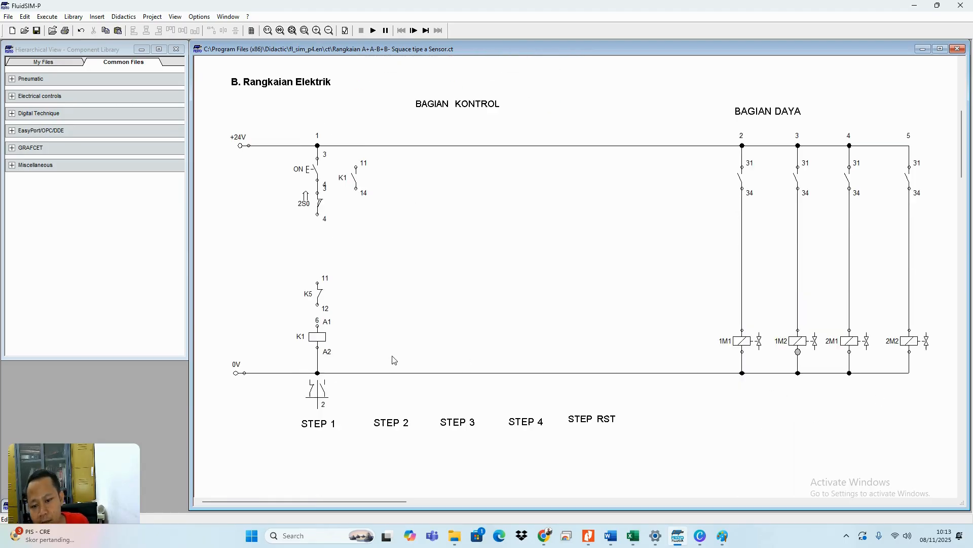
{"action": "left_click", "coordinate": [318, 430]}
{"action": "left_click_drag", "start_coordinate": [319, 432], "coordinate": [317, 425]}
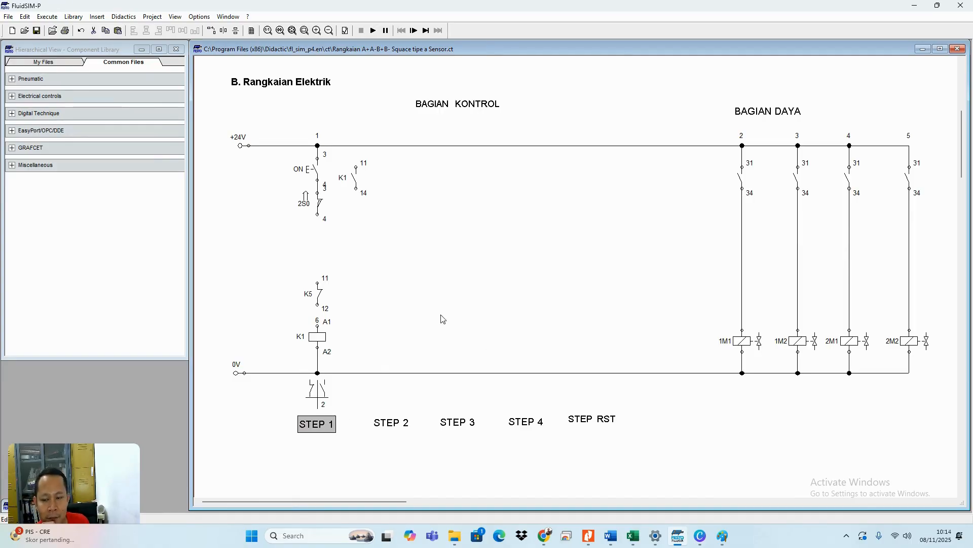
- Check the sequence sketch in Paint, and place a copy of the 1M1 branch's make contact below 2S0 in the STEP 1 branch
{"action": "left_click", "coordinate": [722, 536]}
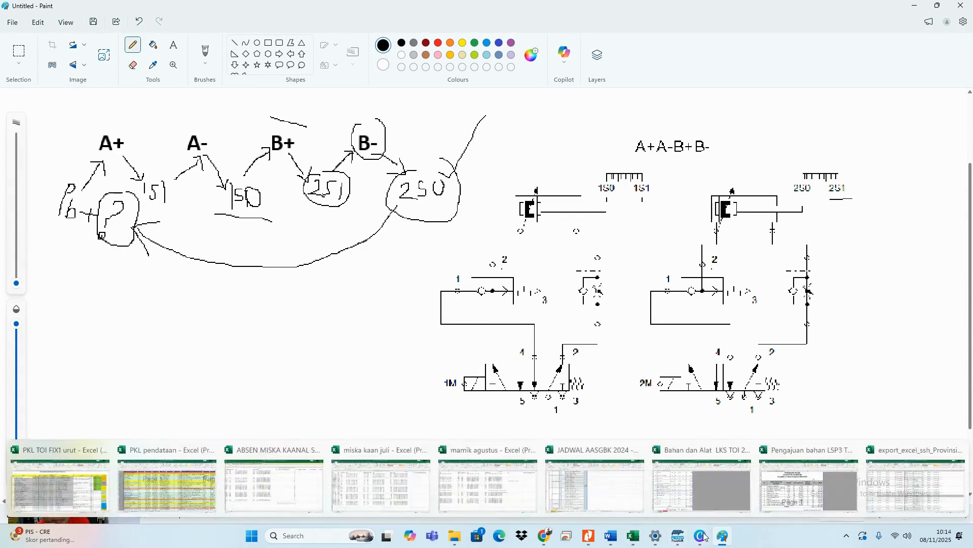
{"action": "mouse_move", "coordinate": [726, 540]}
{"action": "left_click", "coordinate": [678, 536]}
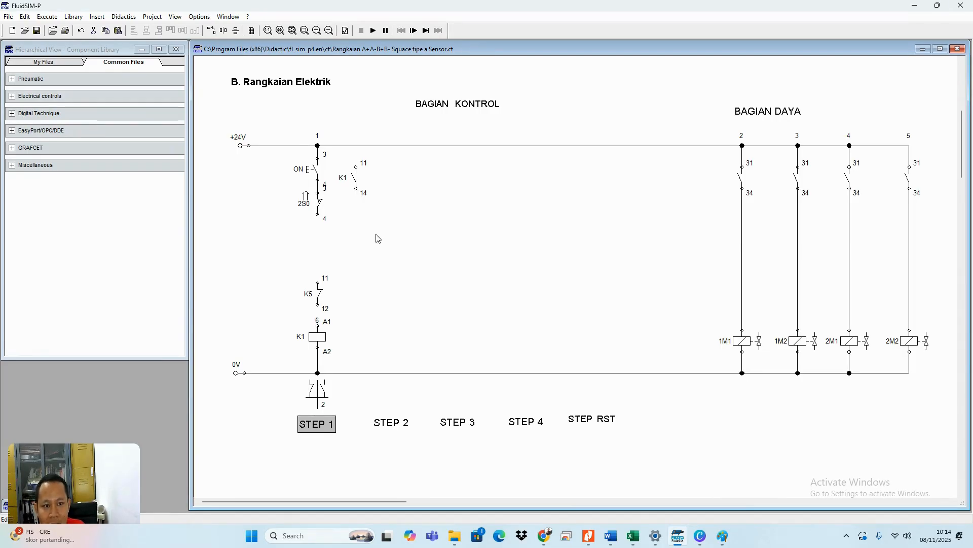
{"action": "left_click", "coordinate": [742, 180]}
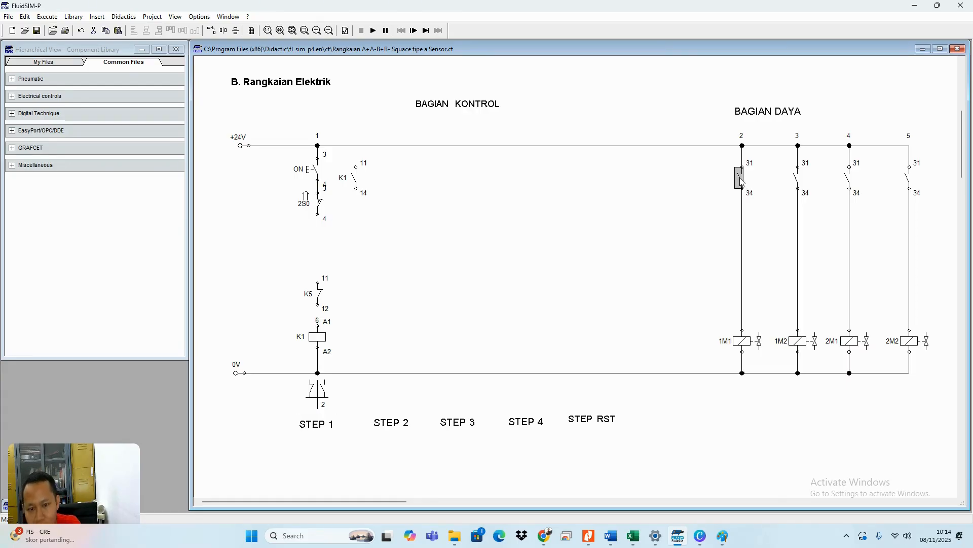
{"action": "key", "text": "ctrl+v"}
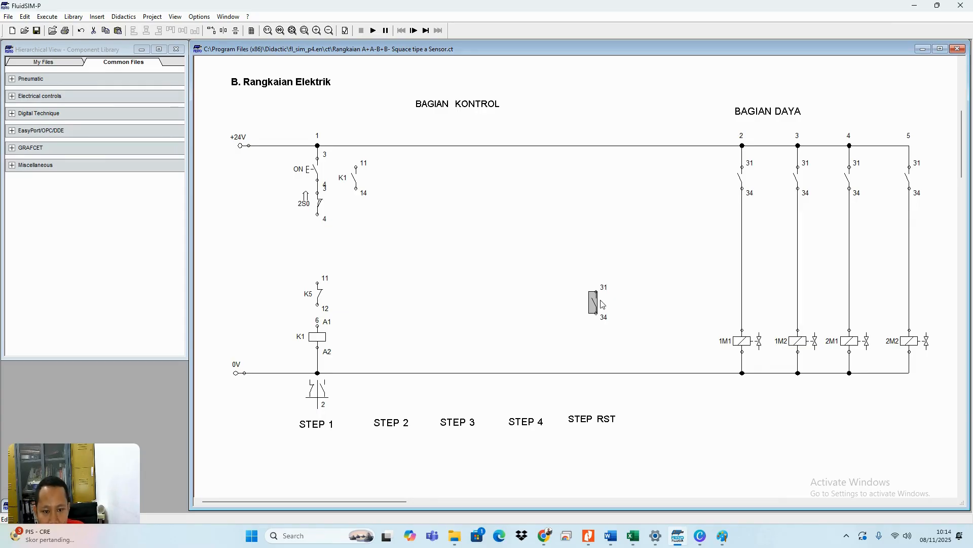
{"action": "left_click_drag", "start_coordinate": [594, 300], "coordinate": [311, 227]}
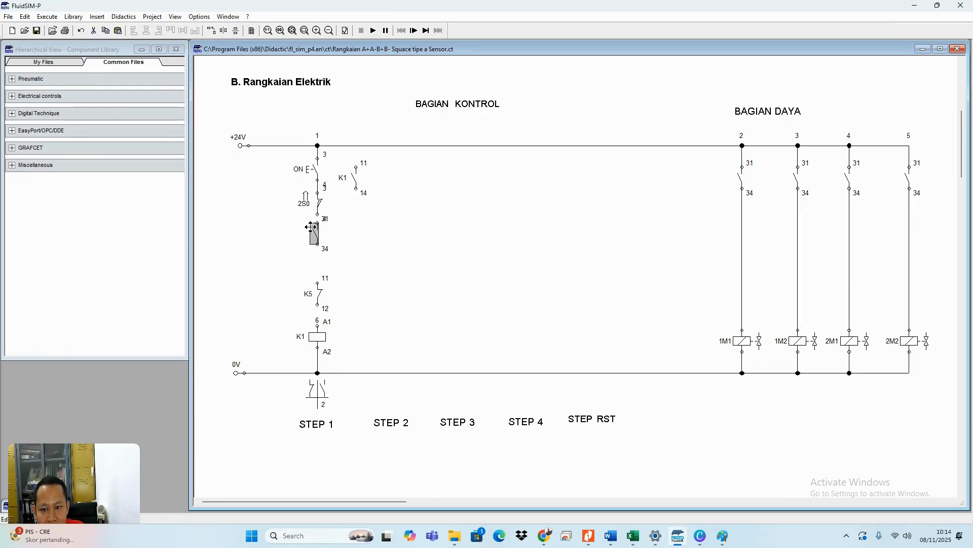
{"action": "left_click", "coordinate": [393, 228]}
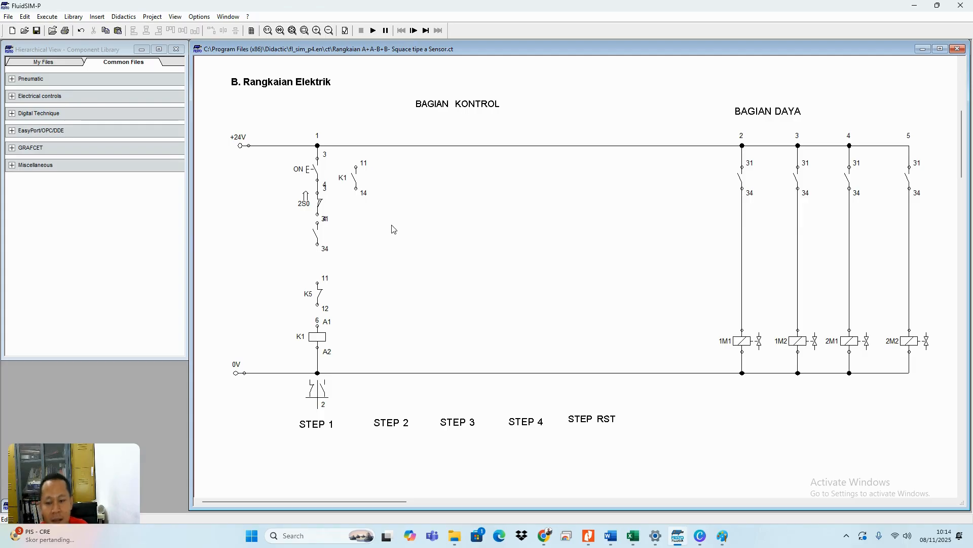
- Wire the K1 holding contact in parallel with the start contacts, and connect the K5 break contact in series with the K1 coil
{"action": "left_click_drag", "start_coordinate": [357, 164], "coordinate": [356, 146]}
{"action": "left_click", "coordinate": [356, 189]}
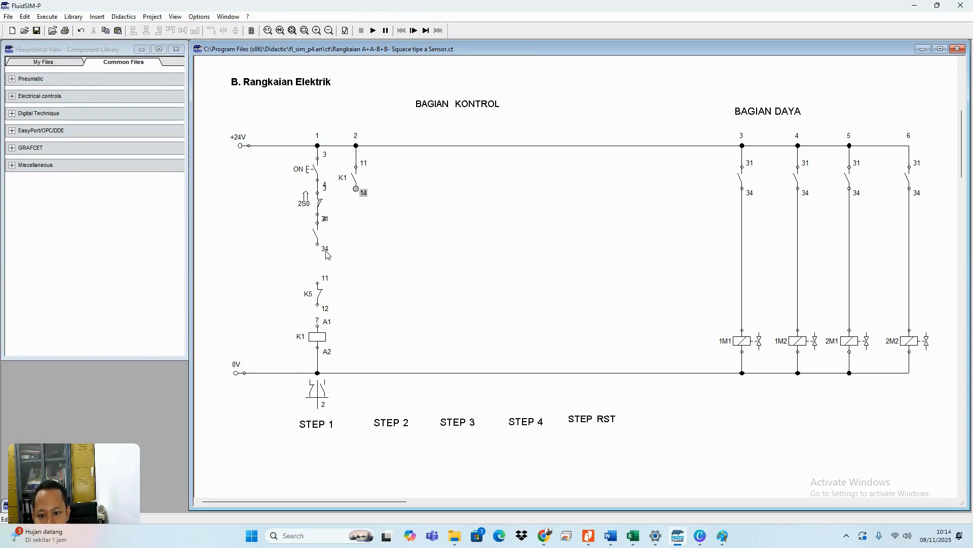
{"action": "left_click_drag", "start_coordinate": [320, 249], "coordinate": [320, 249]}
{"action": "left_click_drag", "start_coordinate": [317, 283], "coordinate": [318, 252]}
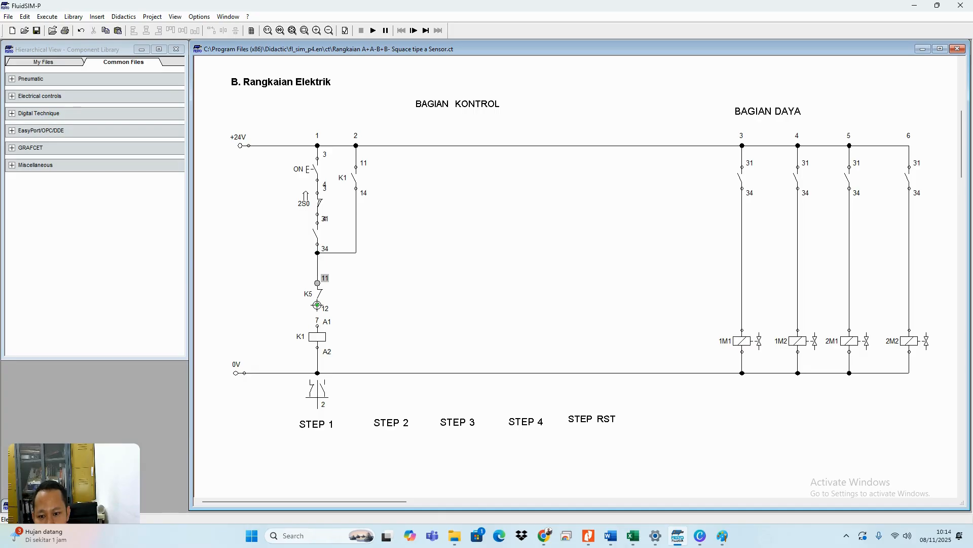
{"action": "left_click_drag", "start_coordinate": [317, 305], "coordinate": [317, 324]}
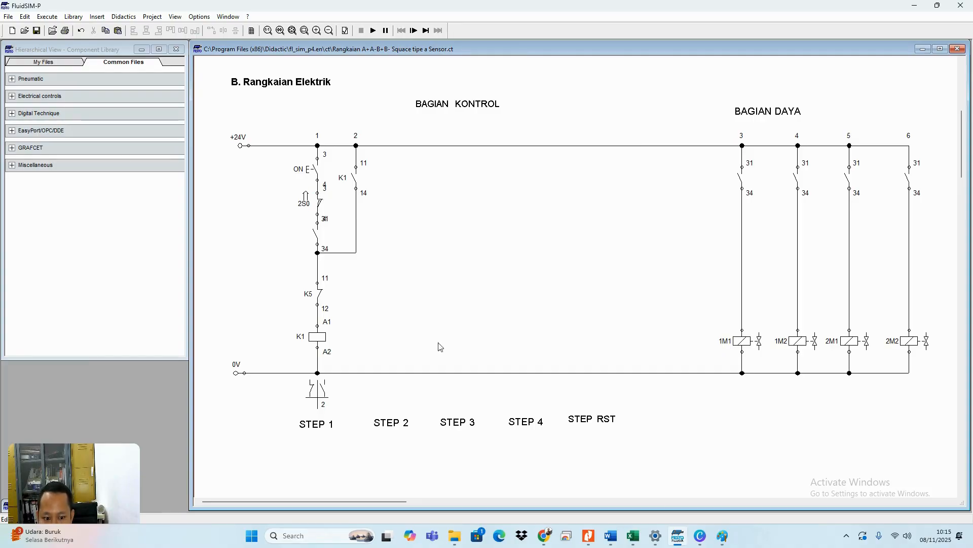
- Switch to Paint and circle the 2S0 sensor in the motion sequence sketch before returning to the FluidSIM circuit
{"action": "left_click", "coordinate": [723, 535]}
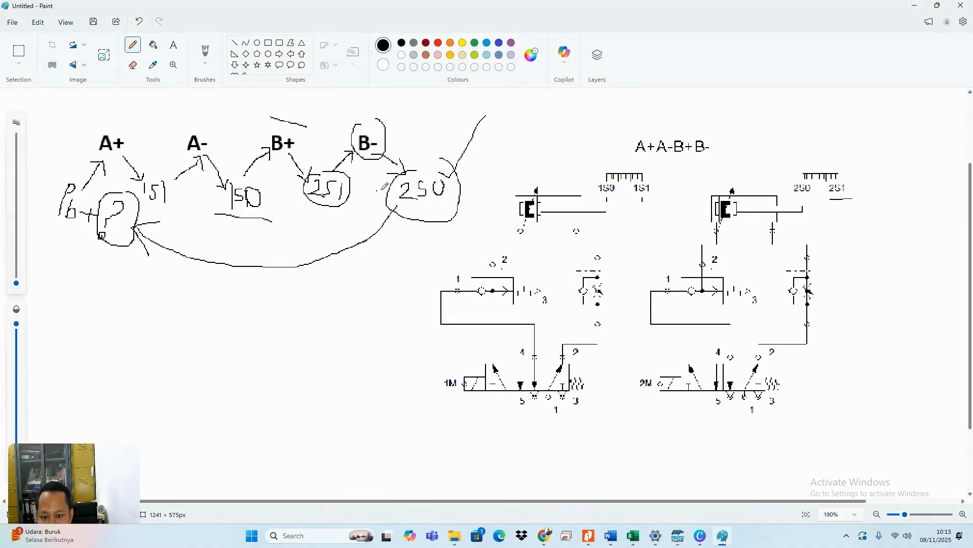
{"action": "left_click_drag", "start_coordinate": [407, 173], "coordinate": [447, 170]}
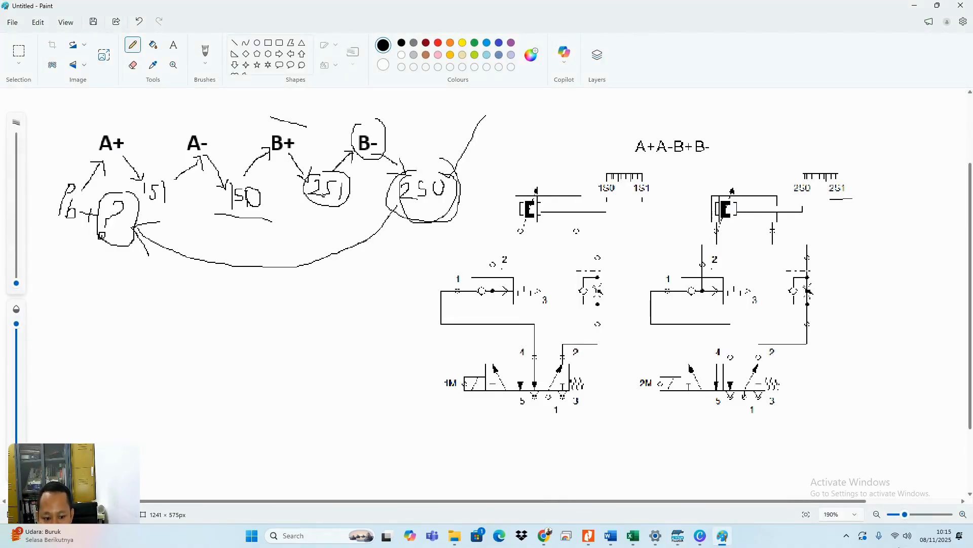
{"action": "left_click", "coordinate": [679, 537]}
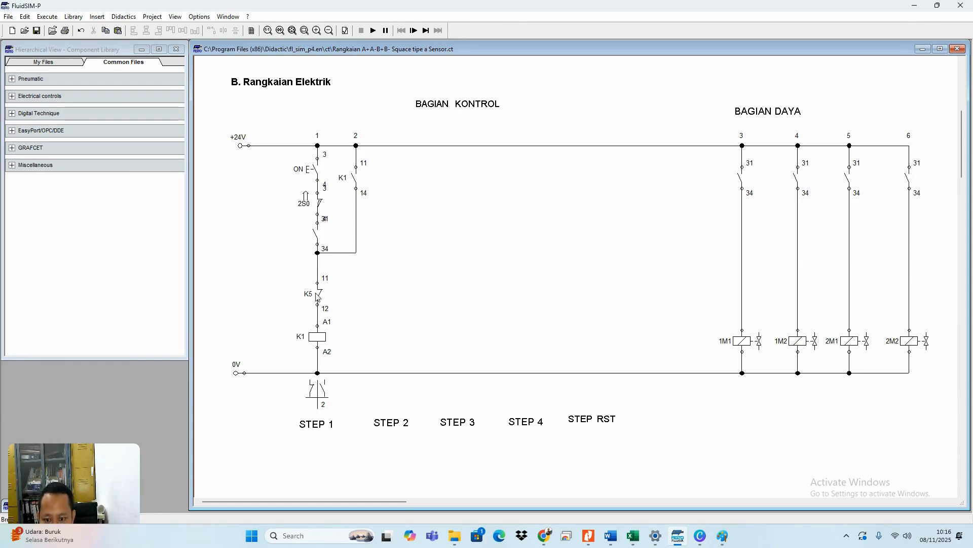
- Relabel the K5 break contact in the STEP 1 branch as K2
{"action": "double_click", "coordinate": [318, 296]}
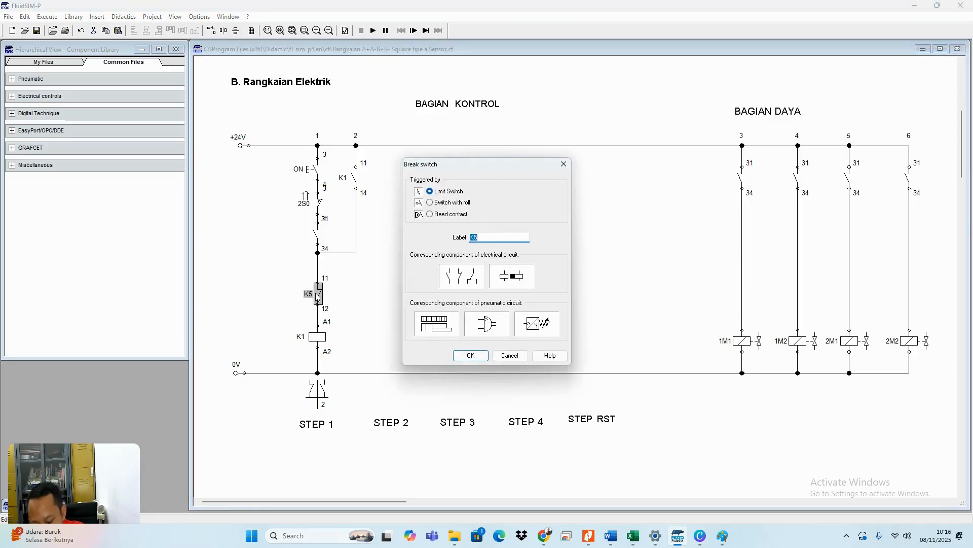
{"action": "type", "text": "K2"}
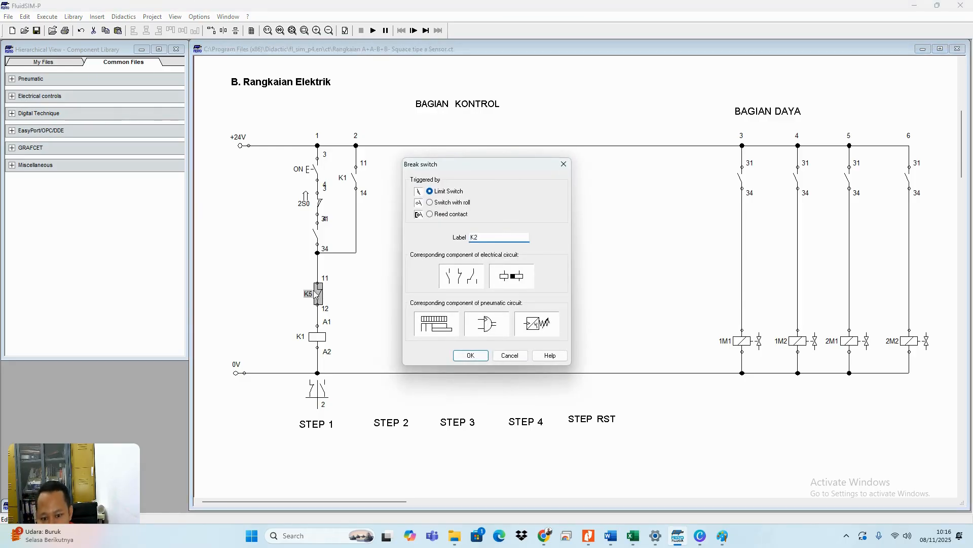
{"action": "left_click", "coordinate": [470, 355]}
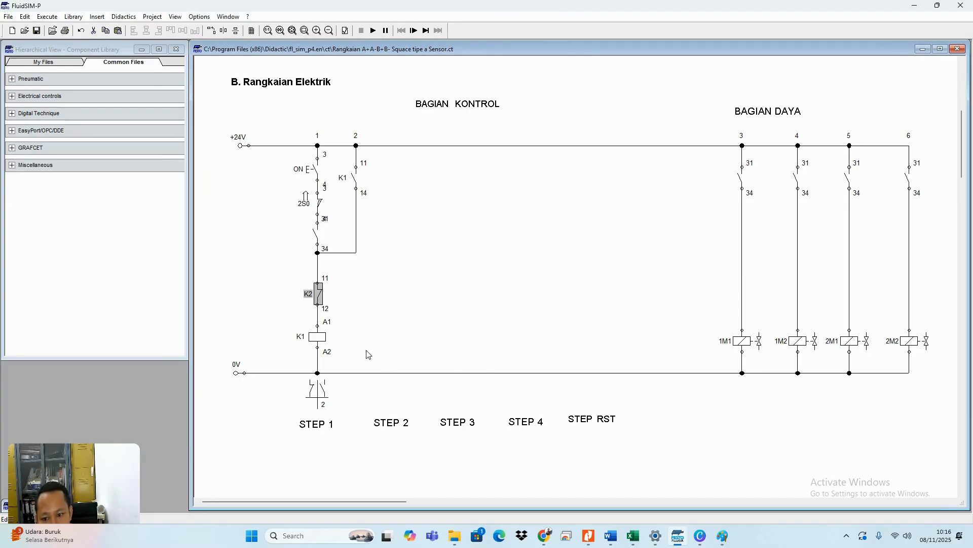
{"action": "left_click_drag", "start_coordinate": [384, 354], "coordinate": [285, 151]}
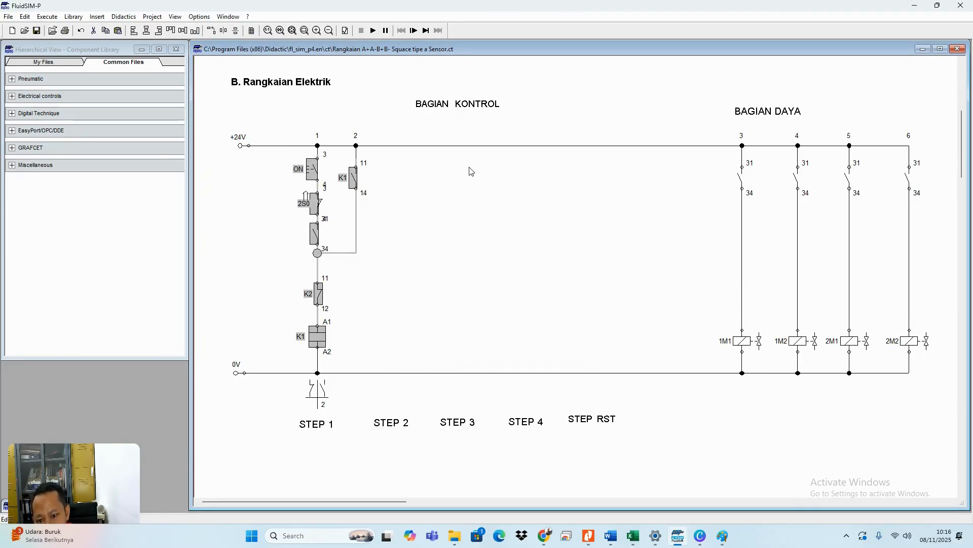
{"action": "left_click", "coordinate": [406, 263]}
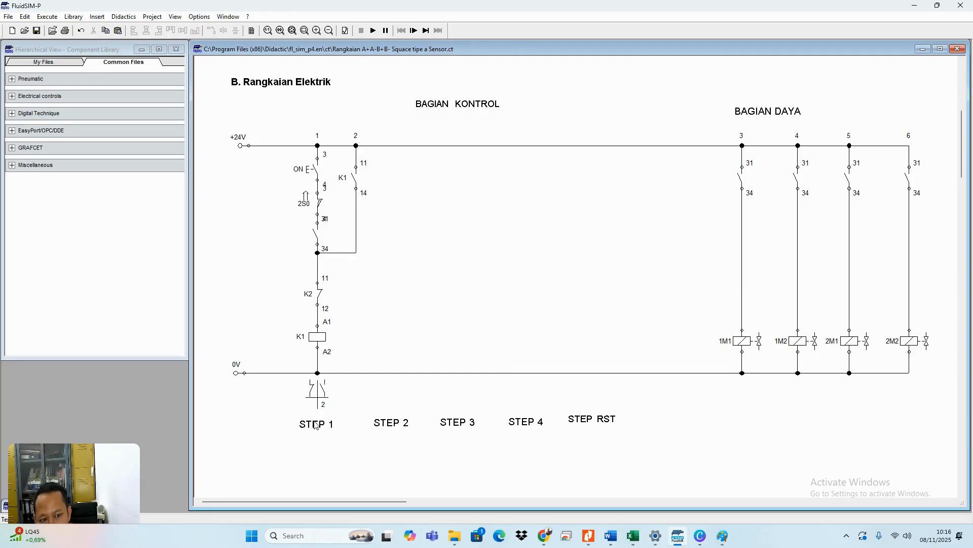
- Label the make contact above the 1M1 solenoid in the power section as K1
{"action": "scroll", "coordinate": [580, 341], "scroll_direction": "up", "scroll_amount": 5}
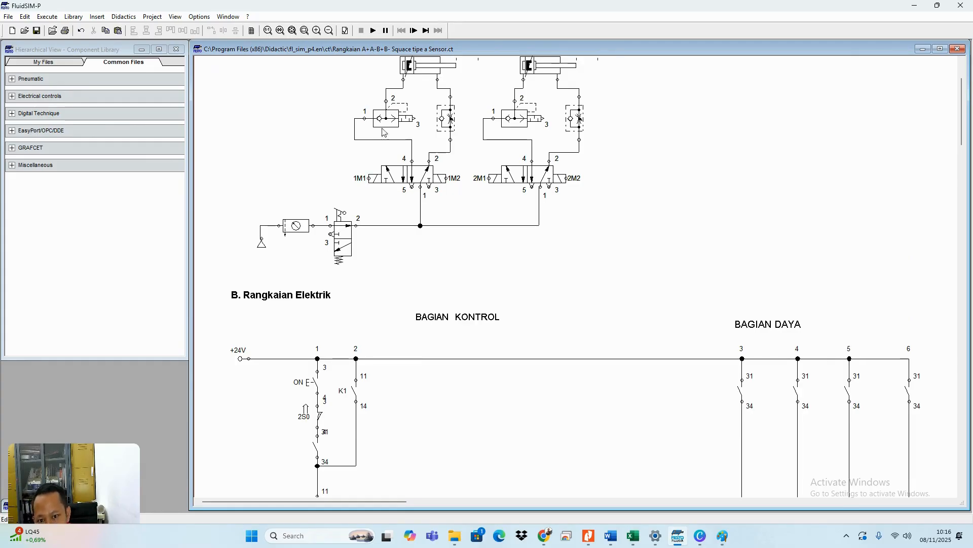
{"action": "scroll", "coordinate": [773, 395], "scroll_direction": "down", "scroll_amount": 3}
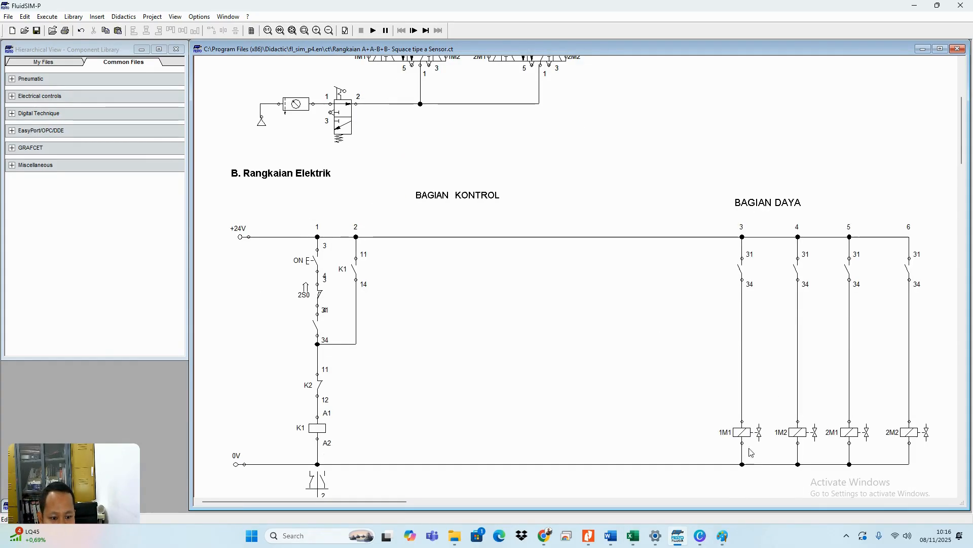
{"action": "double_click", "coordinate": [742, 273]}
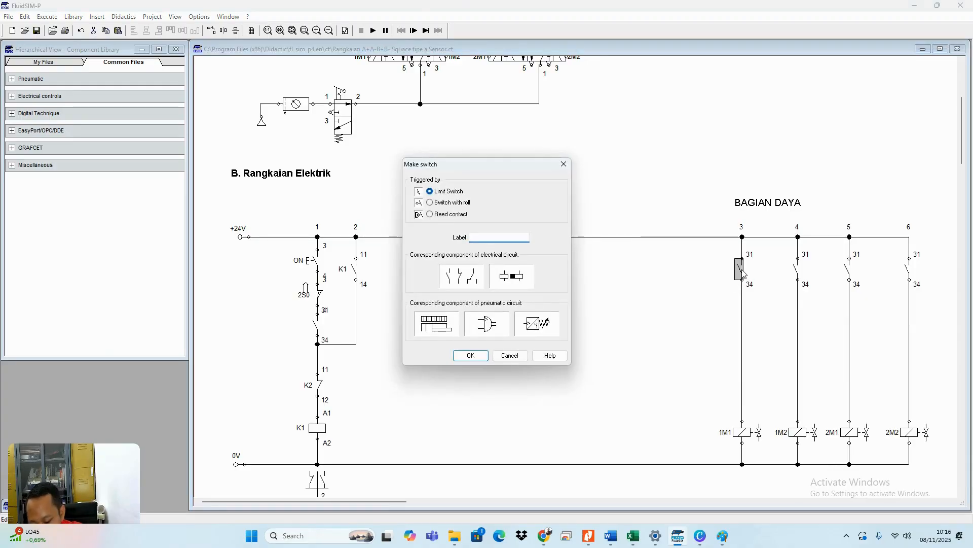
{"action": "type", "text": "K"}
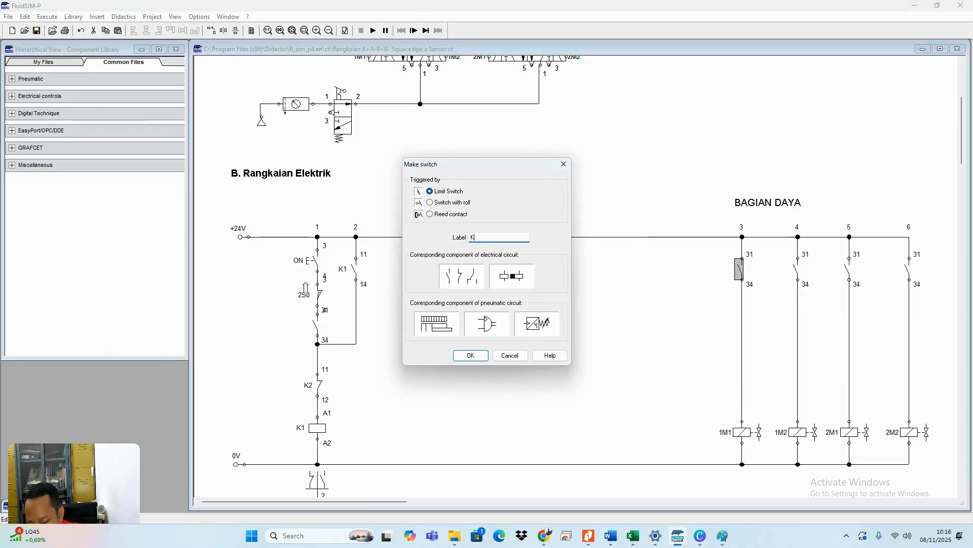
{"action": "type", "text": "1"}
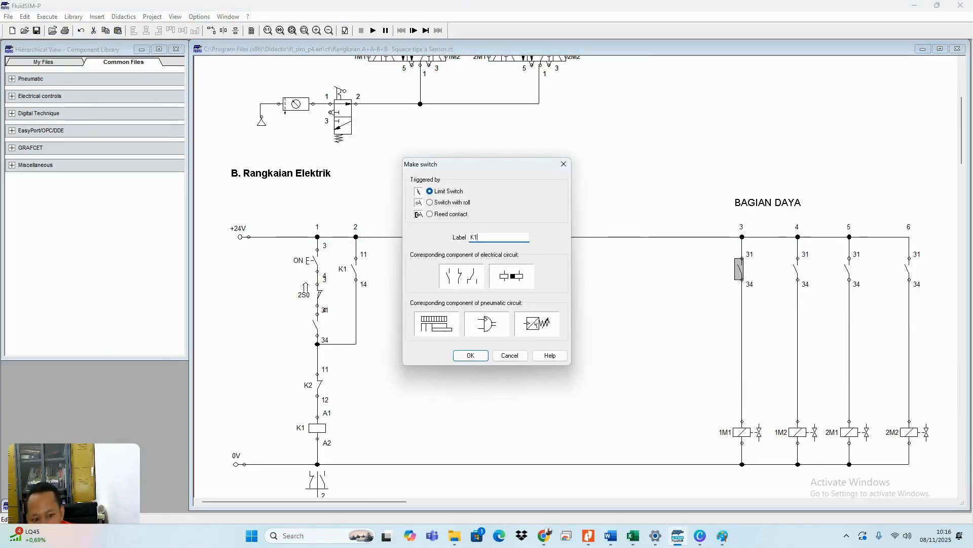
{"action": "left_click", "coordinate": [471, 355]}
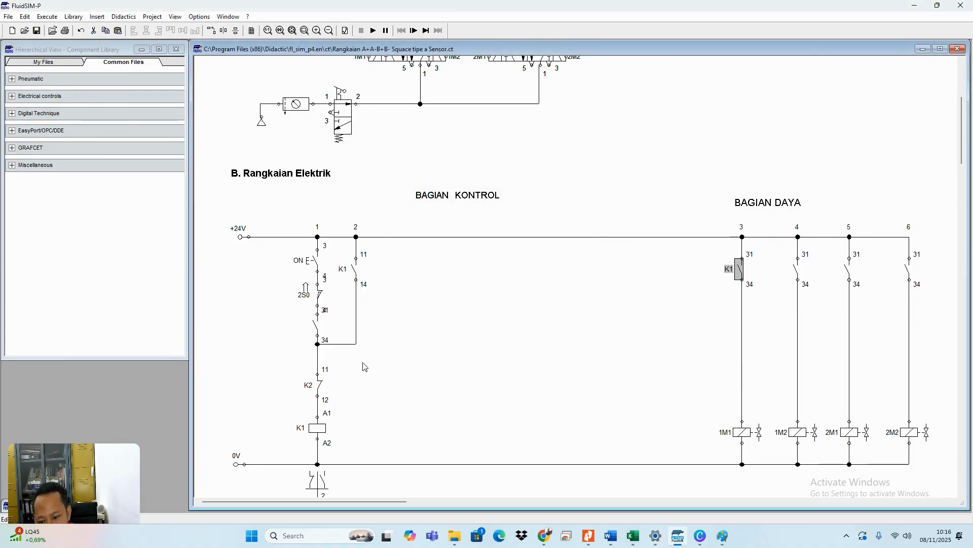
- Duplicate the complete STEP 1 control branch with its K1 holding contact and place the copy beside it for STEP 2
{"action": "left_click_drag", "start_coordinate": [396, 445], "coordinate": [277, 245]}
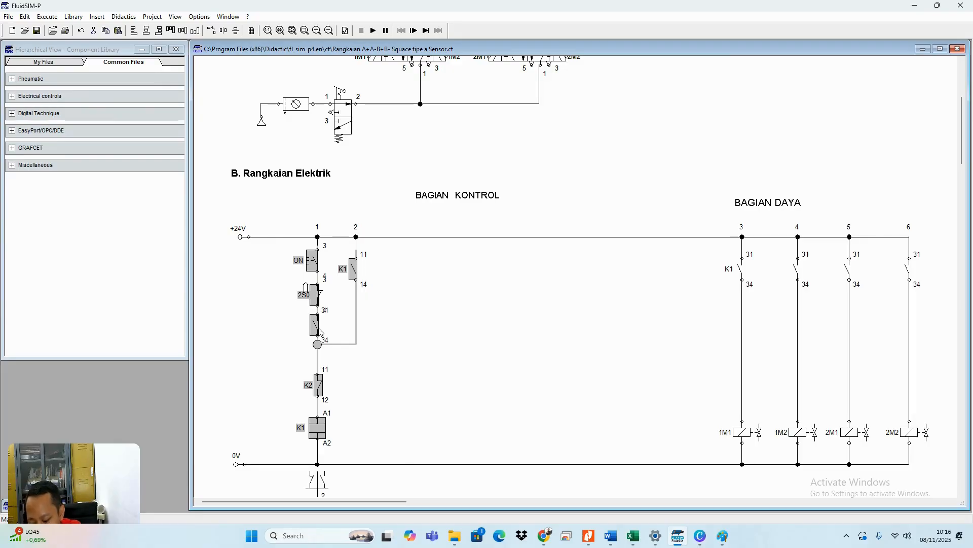
{"action": "key", "text": "ctrl+v"}
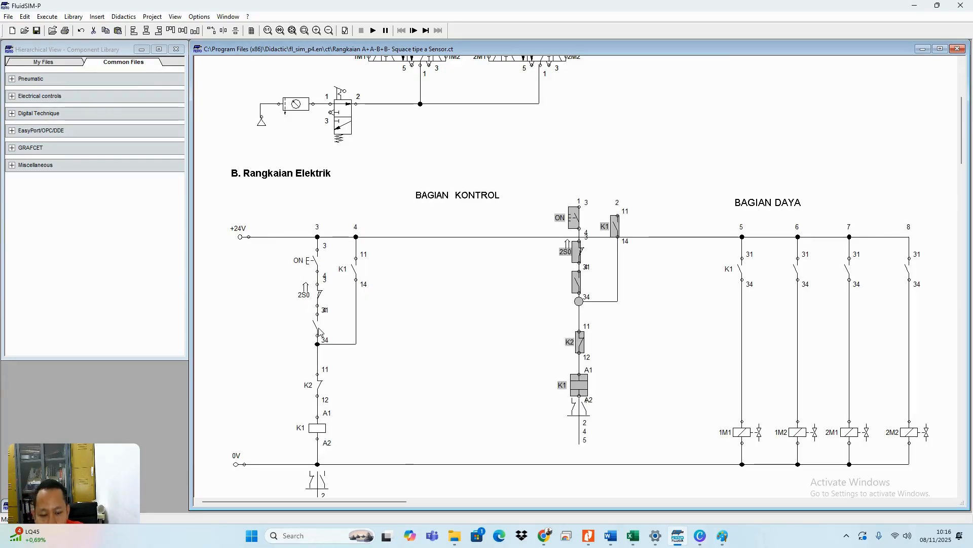
{"action": "left_click_drag", "start_coordinate": [571, 386], "coordinate": [387, 431]}
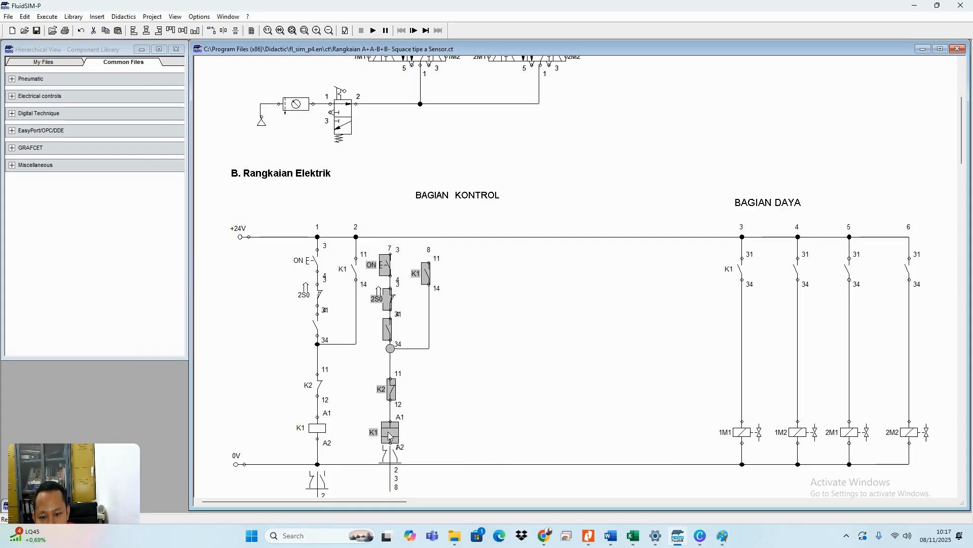
{"action": "left_click", "coordinate": [466, 395]}
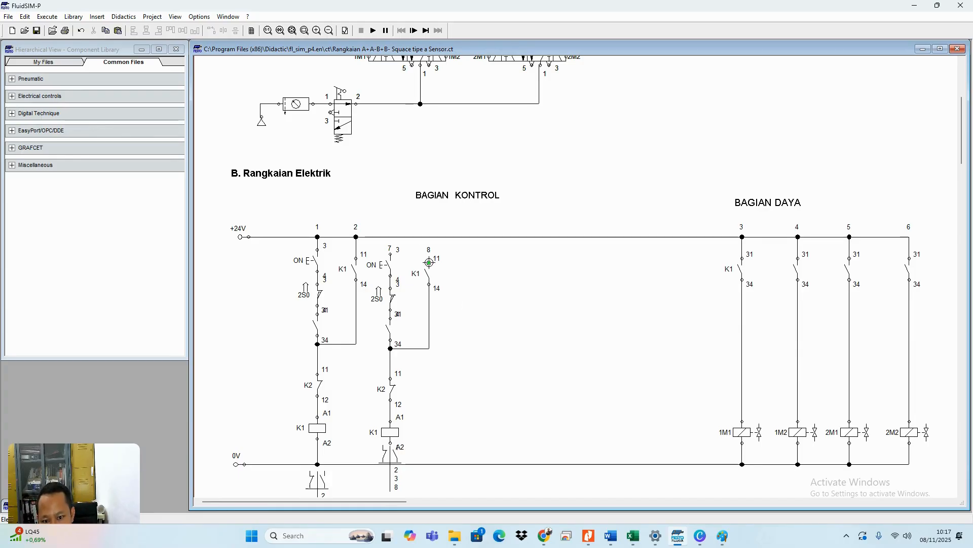
- Remove the ON pushbutton from the STEP 2 branch and wire its sensor contact and holding contact to the +24V line
{"action": "left_click_drag", "start_coordinate": [429, 262], "coordinate": [429, 237]}
{"action": "left_click", "coordinate": [389, 269]}
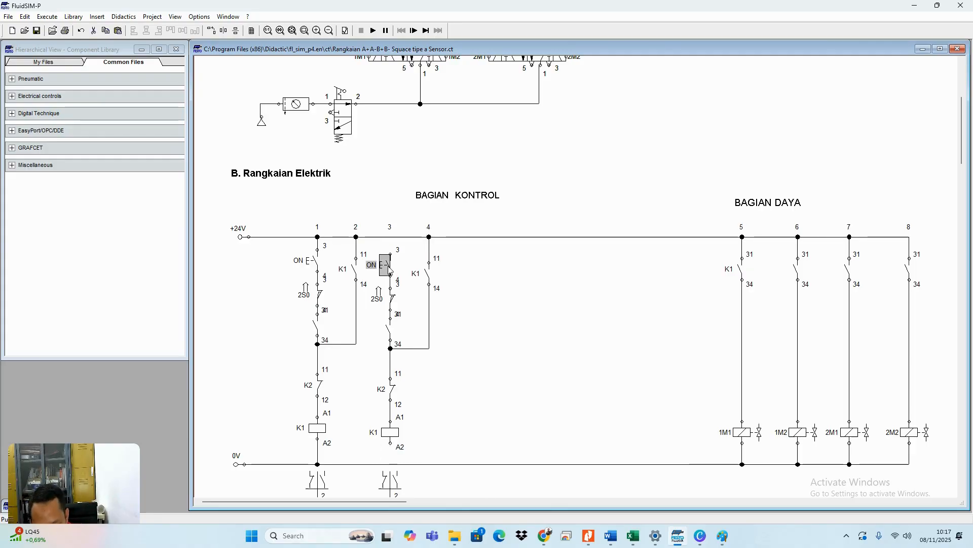
{"action": "key", "text": "Delete"}
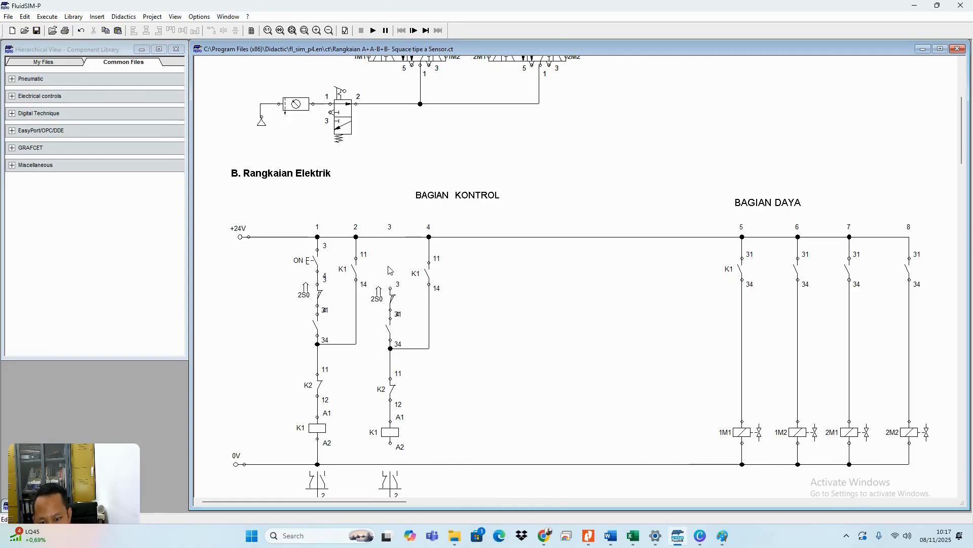
{"action": "left_click_drag", "start_coordinate": [391, 288], "coordinate": [391, 237]}
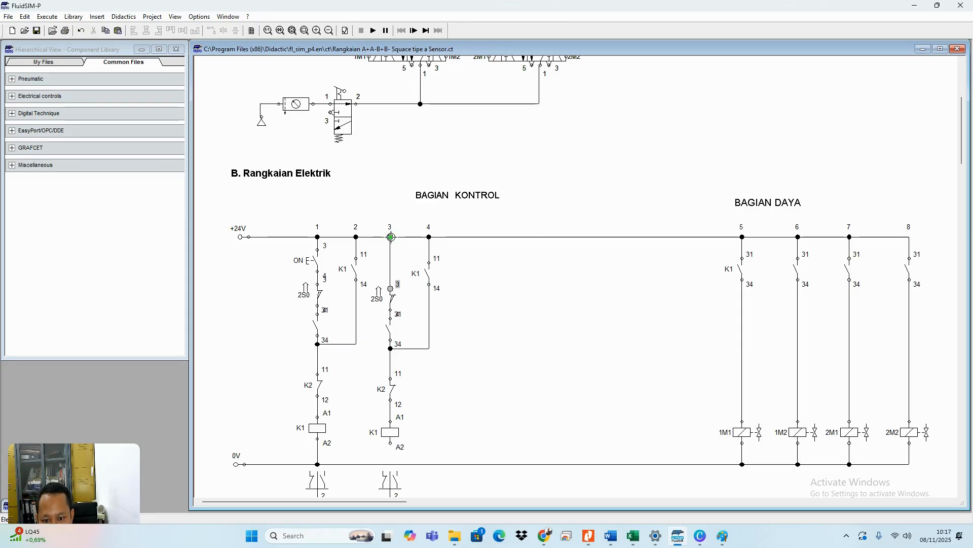
- Label the make contact below the STEP 2 sensor as K1 and wire the branch's relay coil to the 0V line
{"action": "double_click", "coordinate": [391, 332]}
{"action": "type", "text": "K"}
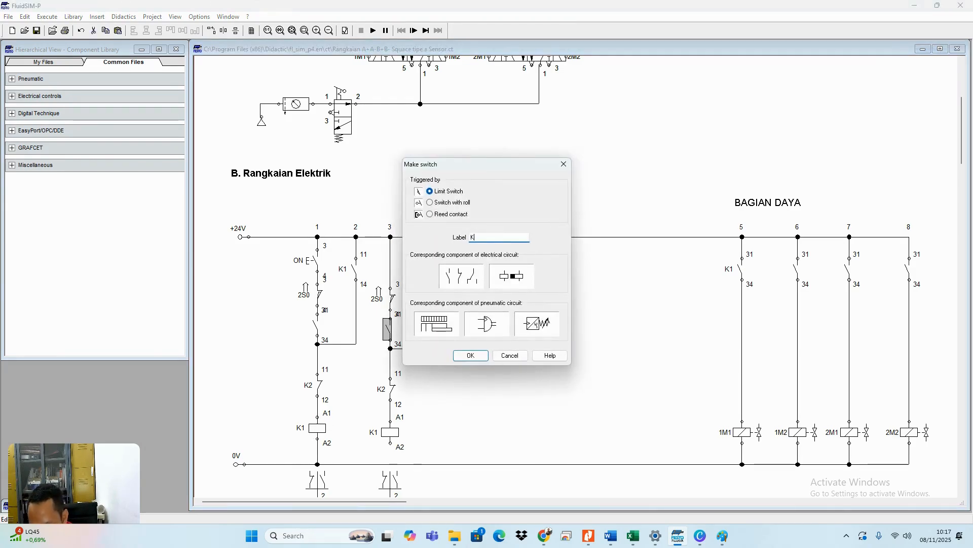
{"action": "type", "text": "1"}
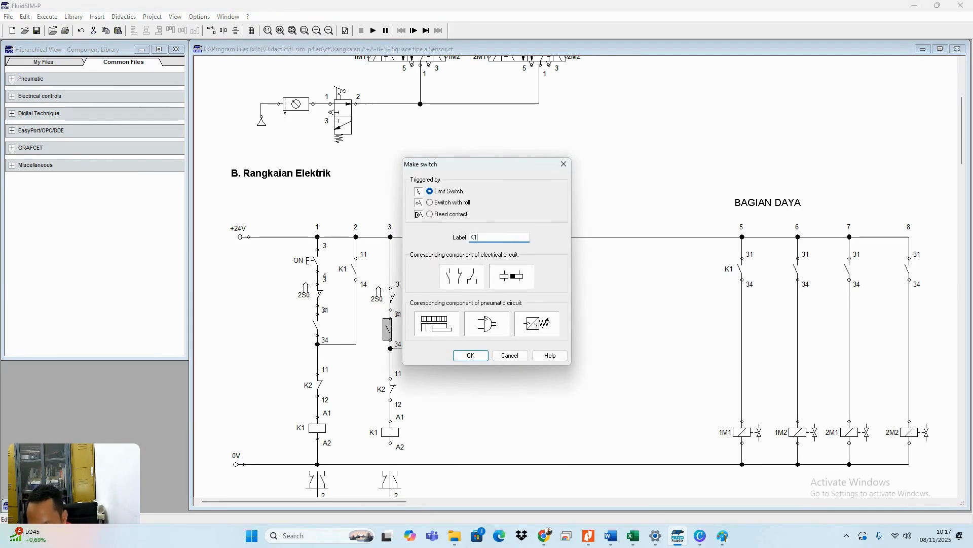
{"action": "left_click", "coordinate": [470, 356]}
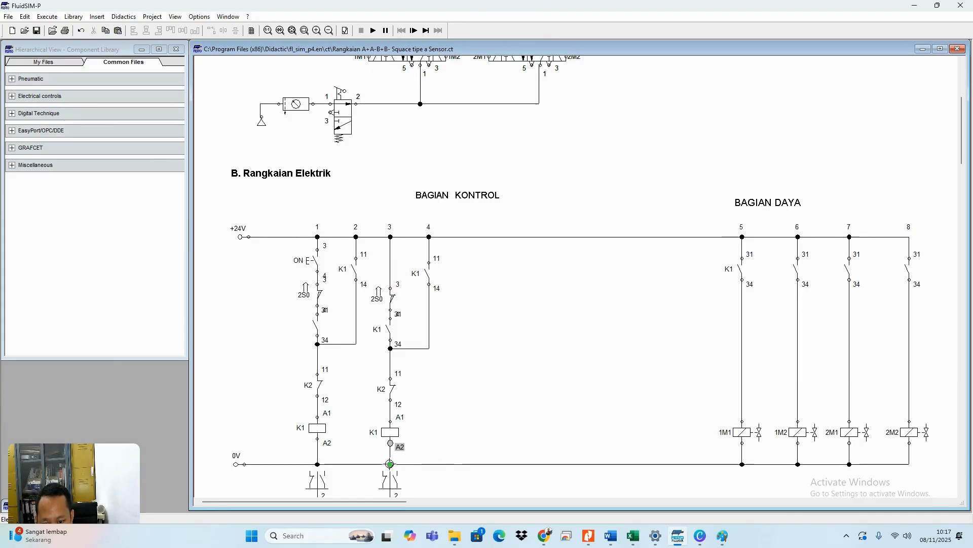
- Relabel the holding contact and the relay coil of the STEP 2 branch as K2
{"action": "double_click", "coordinate": [430, 278]}
{"action": "type", "text": "K"}
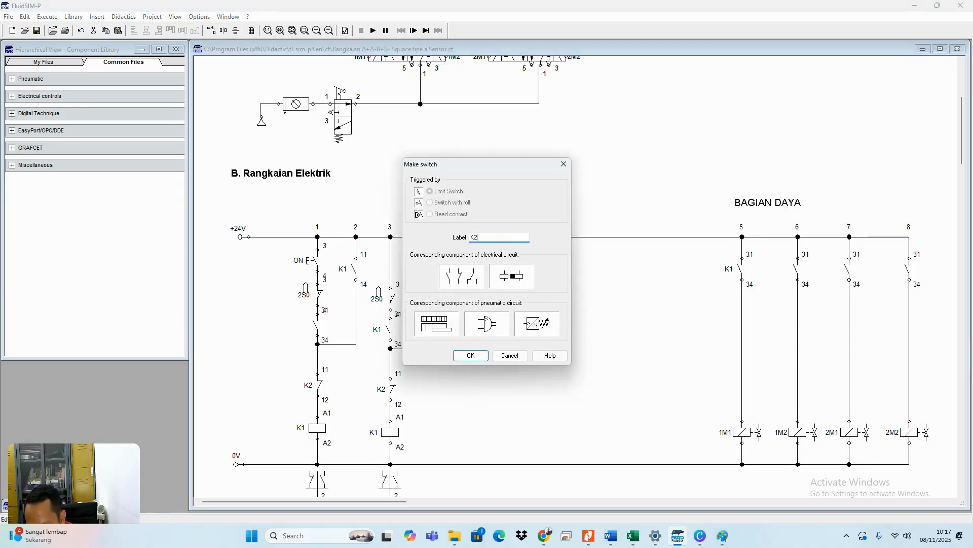
{"action": "type", "text": "2"}
{"action": "left_click", "coordinate": [472, 355]}
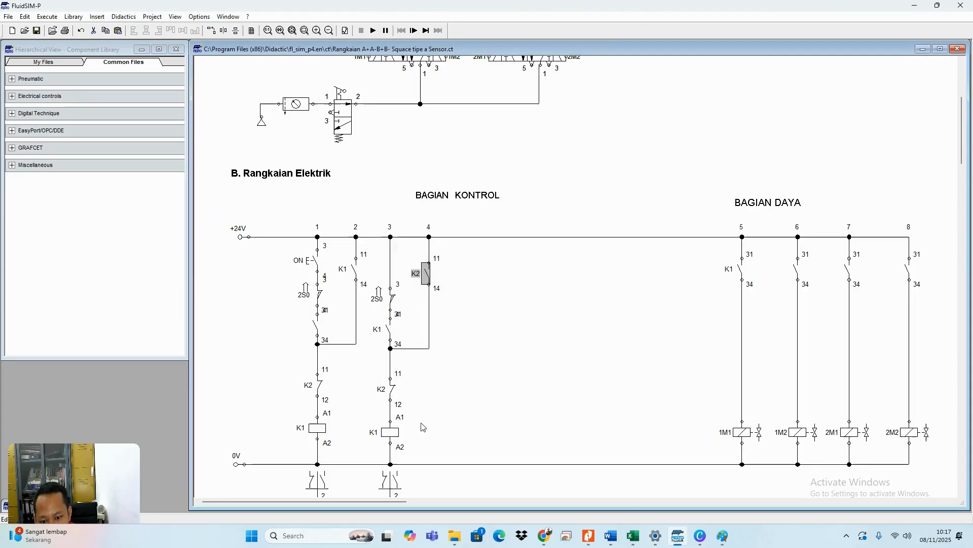
{"action": "double_click", "coordinate": [386, 435]}
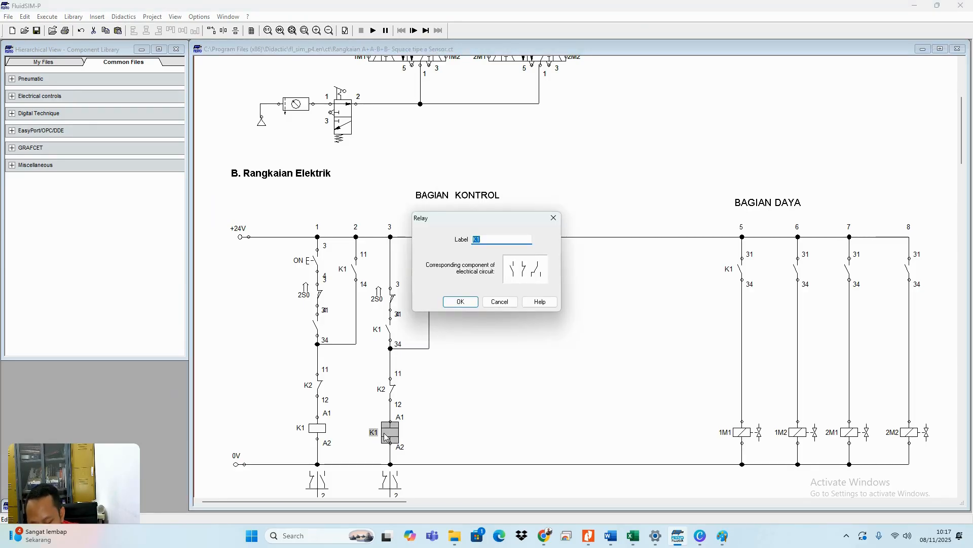
{"action": "type", "text": "K2"}
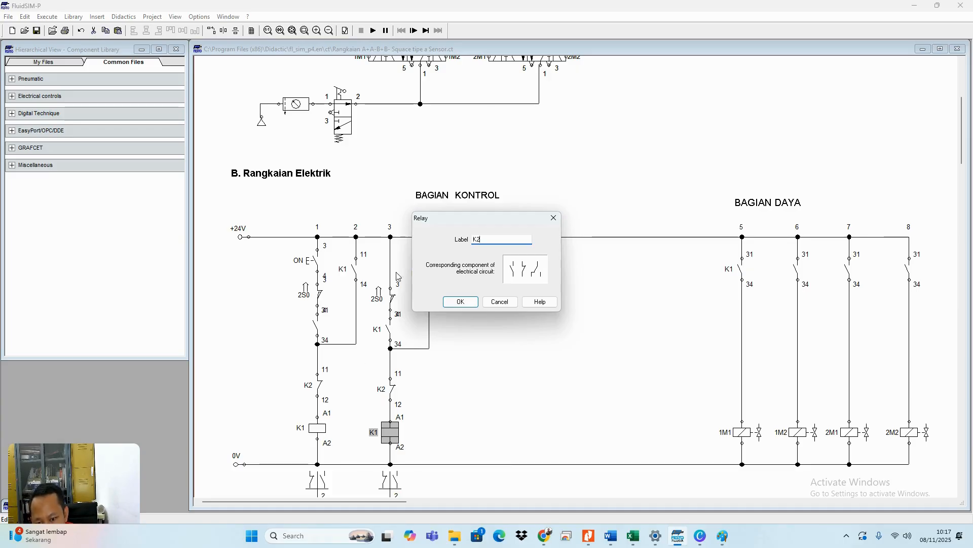
{"action": "left_click", "coordinate": [461, 301]}
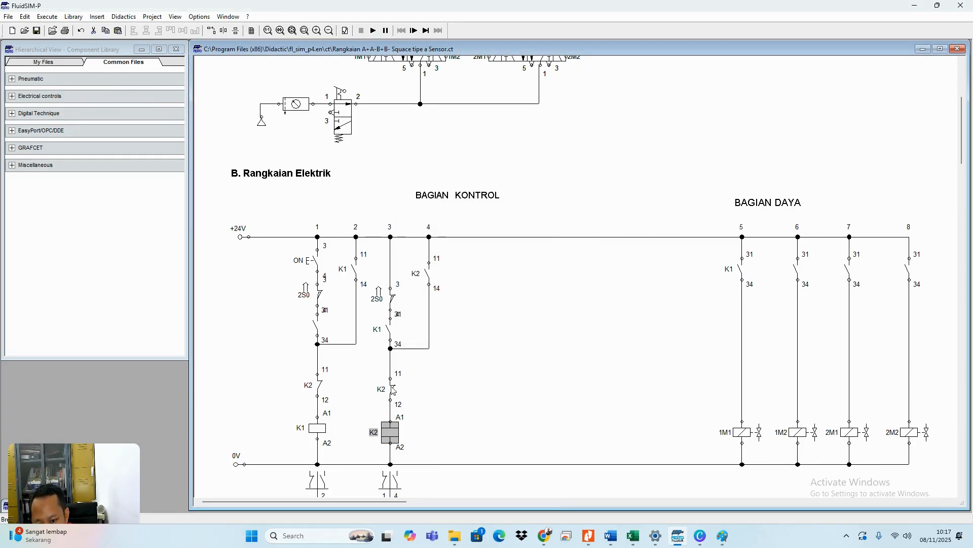
- Relabel the break contact above the STEP 2 relay coil as K3
{"action": "left_click", "coordinate": [390, 393]}
{"action": "double_click", "coordinate": [391, 393]}
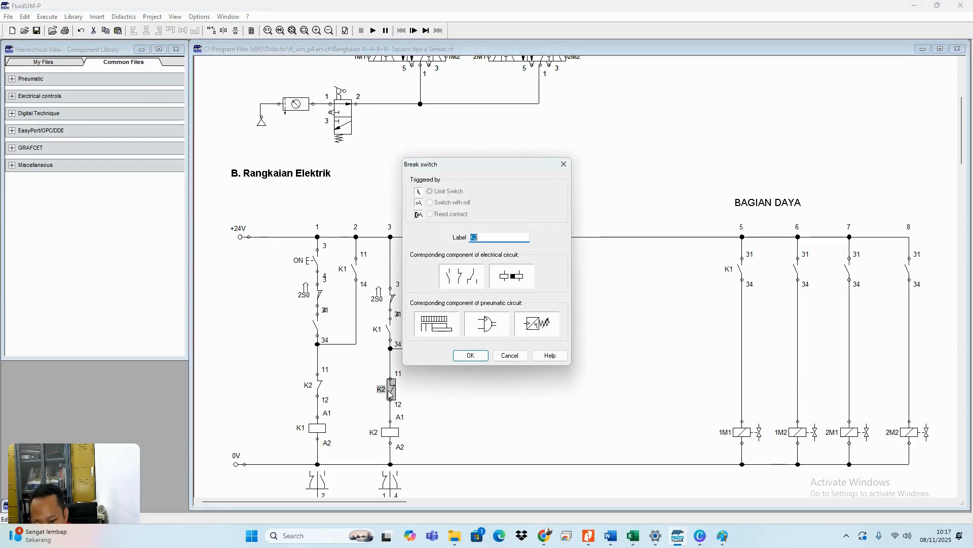
{"action": "type", "text": "K3"}
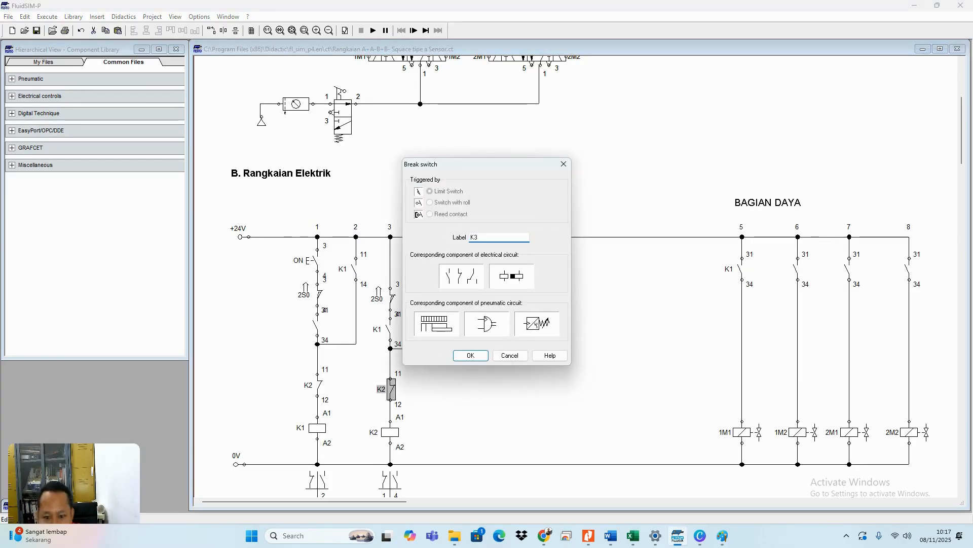
{"action": "left_click", "coordinate": [475, 358]}
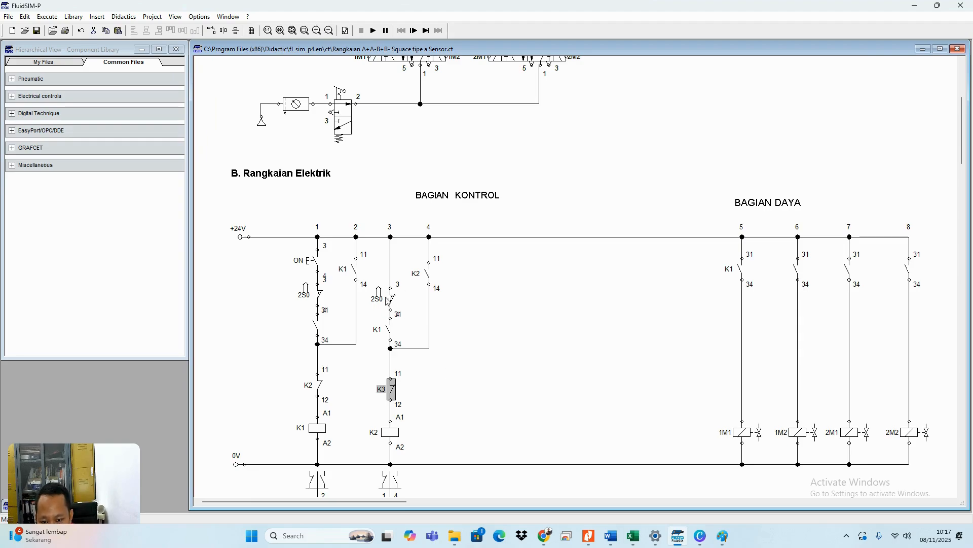
- Switch to Paint and circle the A- motion and its 1S1 sensor in the sequence sketch before returning to the FluidSIM circuit
{"action": "left_click", "coordinate": [723, 536]}
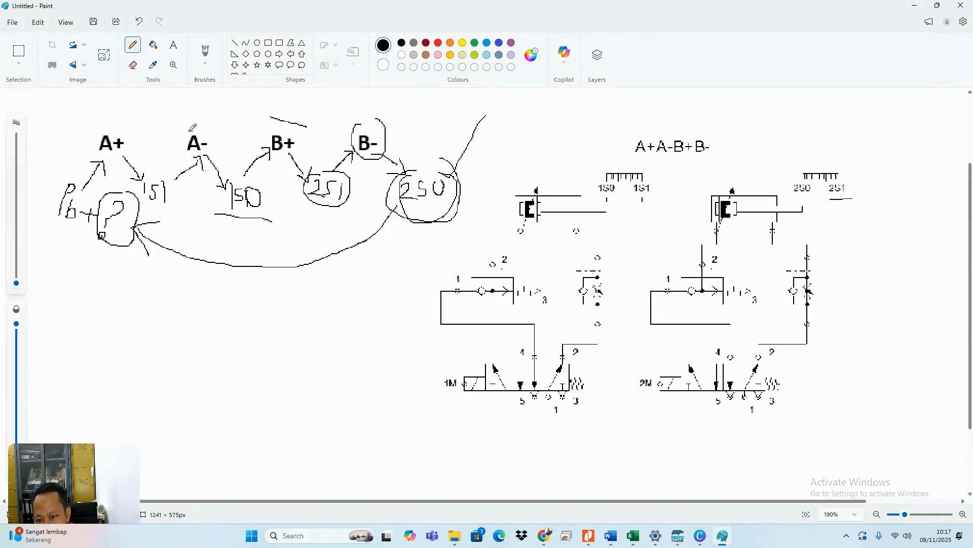
{"action": "mouse_move", "coordinate": [190, 130]}
{"action": "left_mouse_down"}
{"action": "mouse_move", "coordinate": [213, 154]}
{"action": "mouse_move", "coordinate": [131, 168]}
{"action": "mouse_move", "coordinate": [175, 204]}
{"action": "mouse_move", "coordinate": [171, 175]}
{"action": "left_mouse_up"}
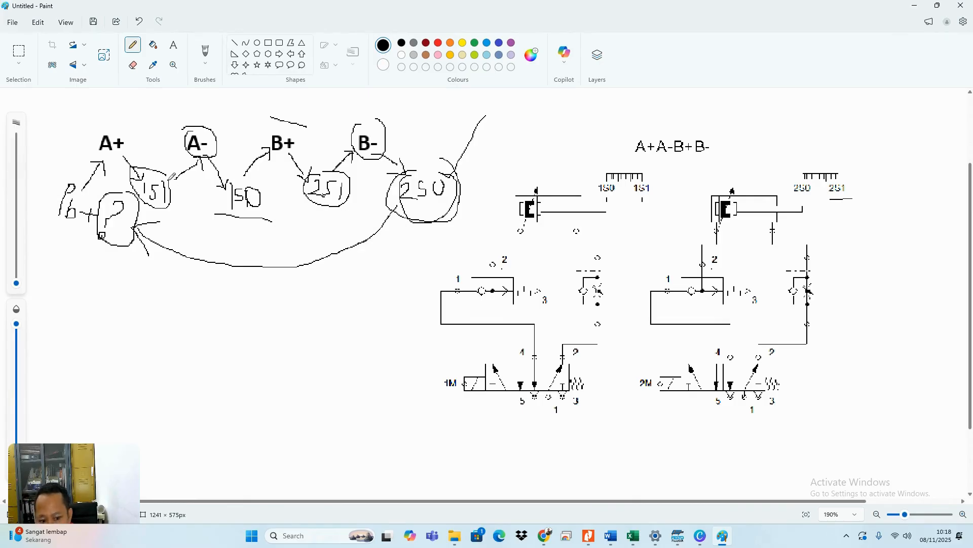
{"action": "left_click", "coordinate": [723, 536]}
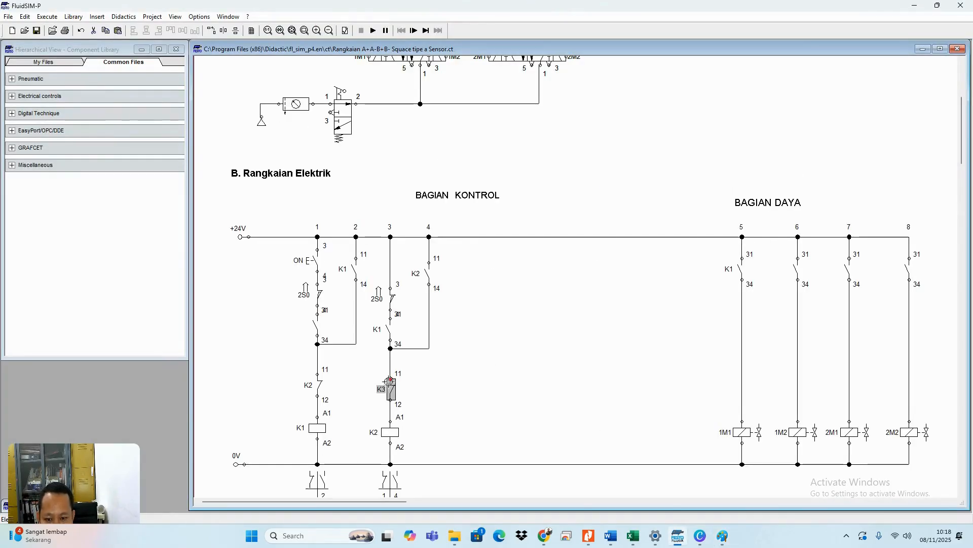
- Relabel the 2S0 limit switch contact in the STEP 2 branch as 1S1
{"action": "double_click", "coordinate": [388, 300]}
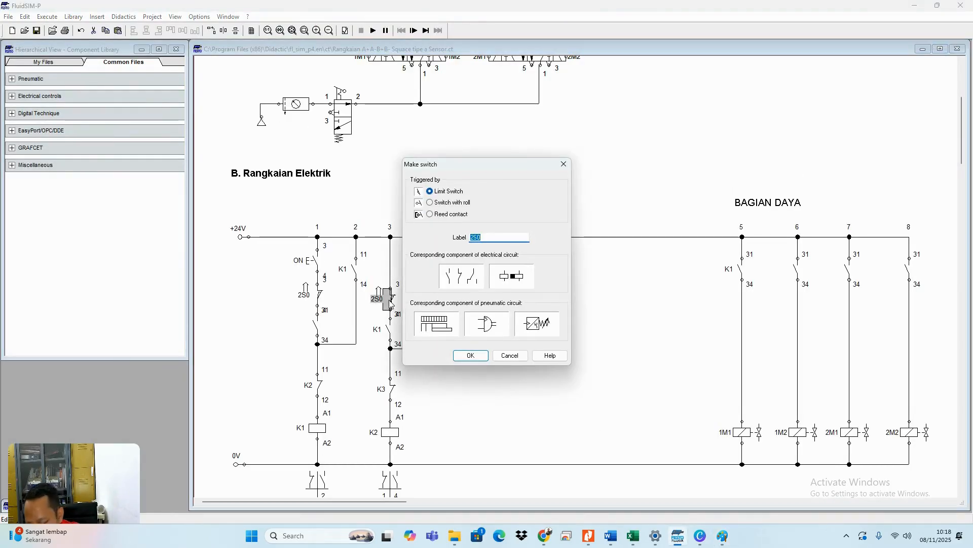
{"action": "type", "text": "1S1"}
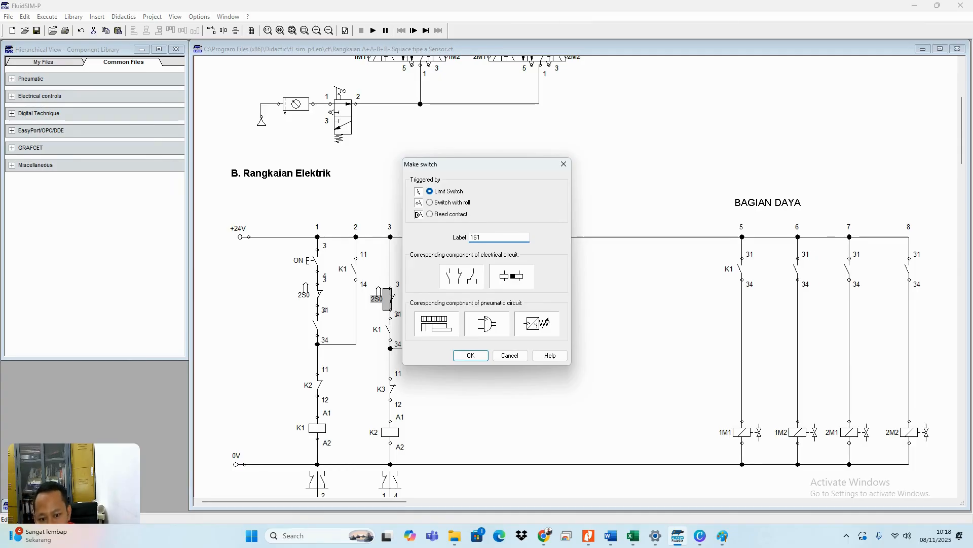
{"action": "left_click", "coordinate": [470, 355]}
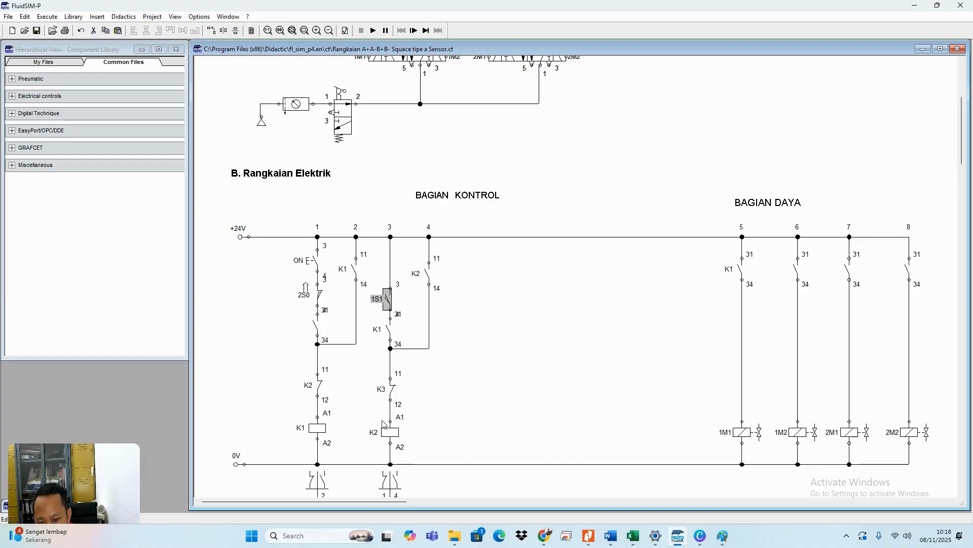
- Label the make contact above the 1M2 solenoid in the power section as K2
{"action": "scroll", "coordinate": [453, 402], "scroll_direction": "up", "scroll_amount": 5}
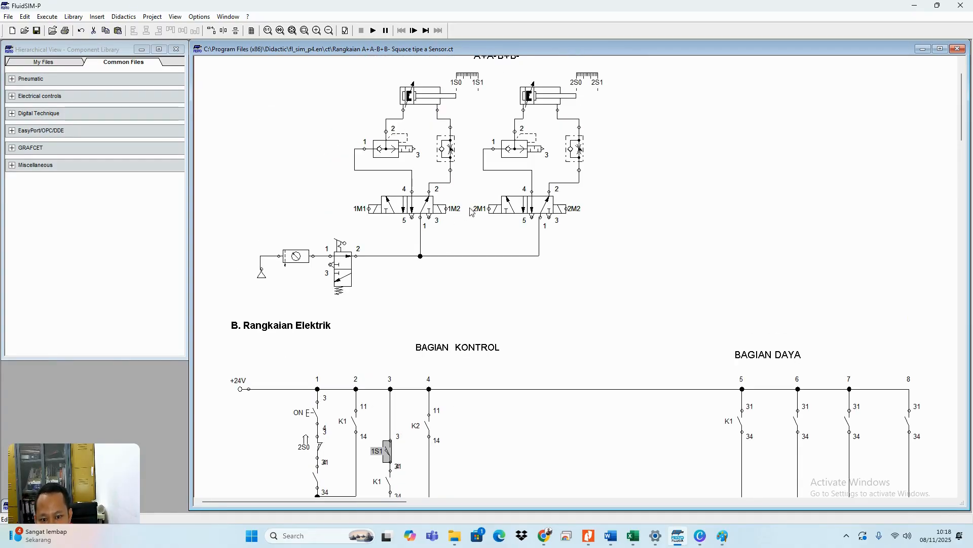
{"action": "scroll", "coordinate": [780, 441], "scroll_direction": "down", "scroll_amount": 4}
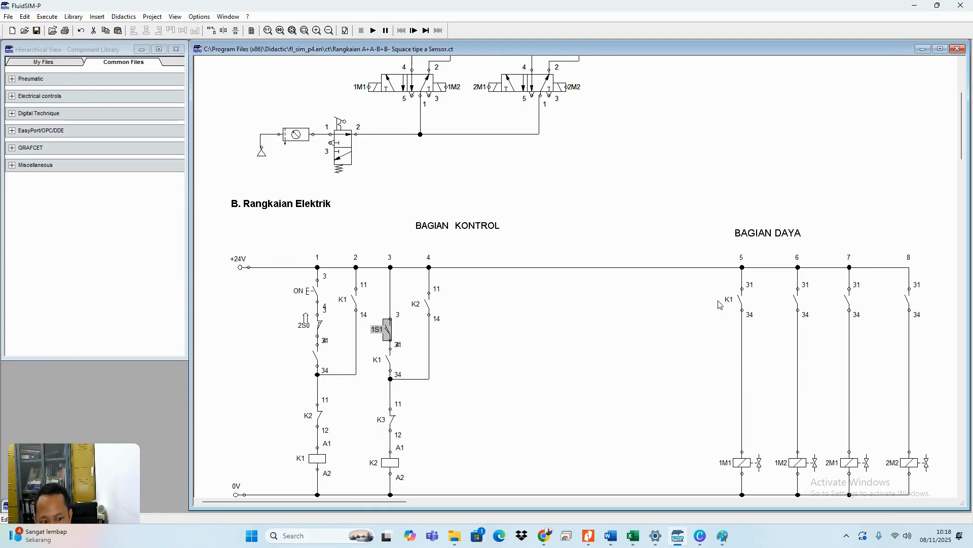
{"action": "double_click", "coordinate": [796, 303]}
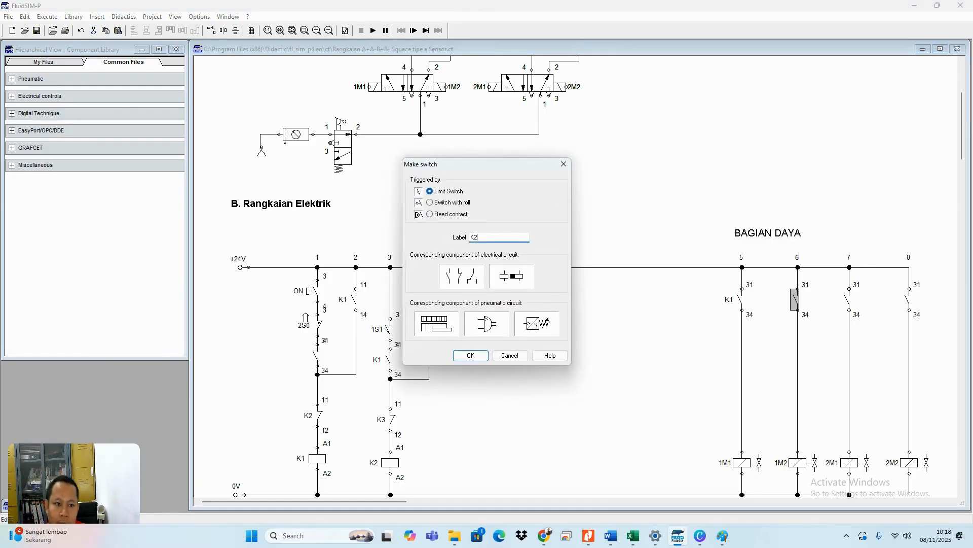
{"action": "left_click", "coordinate": [467, 359]}
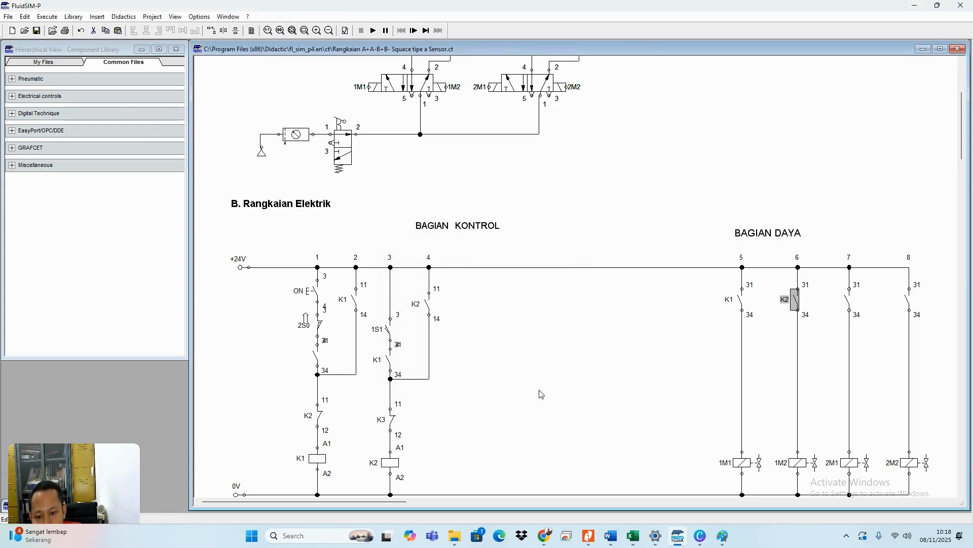
- Duplicate the STEP 2 branch with its holding contact above the STEP 3 caption and wire the copy to the +24V and 0V lines
{"action": "scroll", "coordinate": [459, 397], "scroll_direction": "down", "scroll_amount": 3}
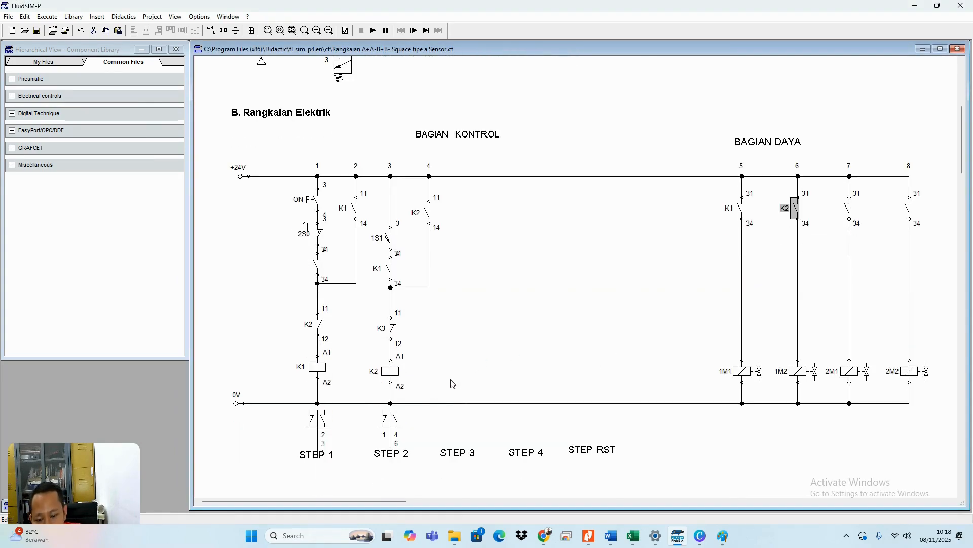
{"action": "left_click_drag", "start_coordinate": [460, 385], "coordinate": [368, 191]}
{"action": "left_click_drag", "start_coordinate": [373, 187], "coordinate": [374, 188]}
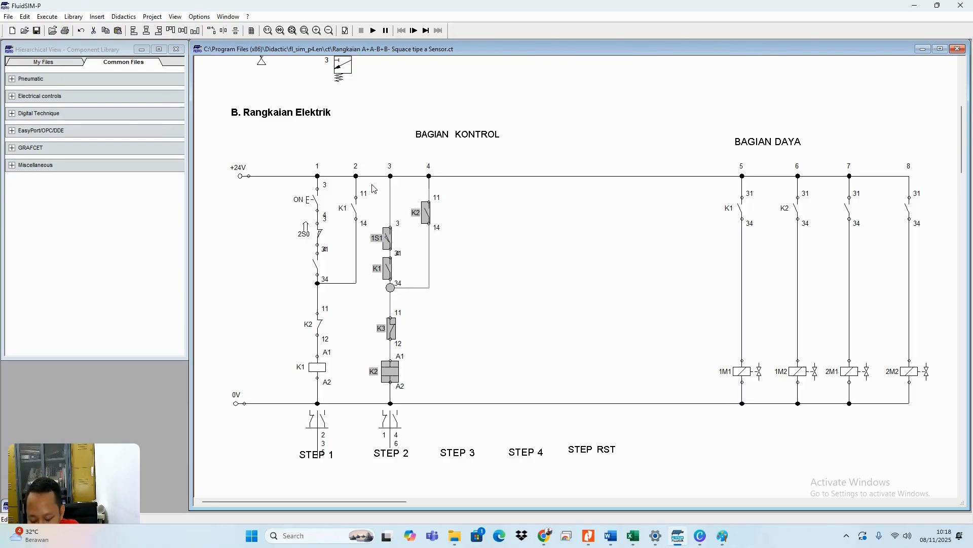
{"action": "key", "text": "ctrl+v"}
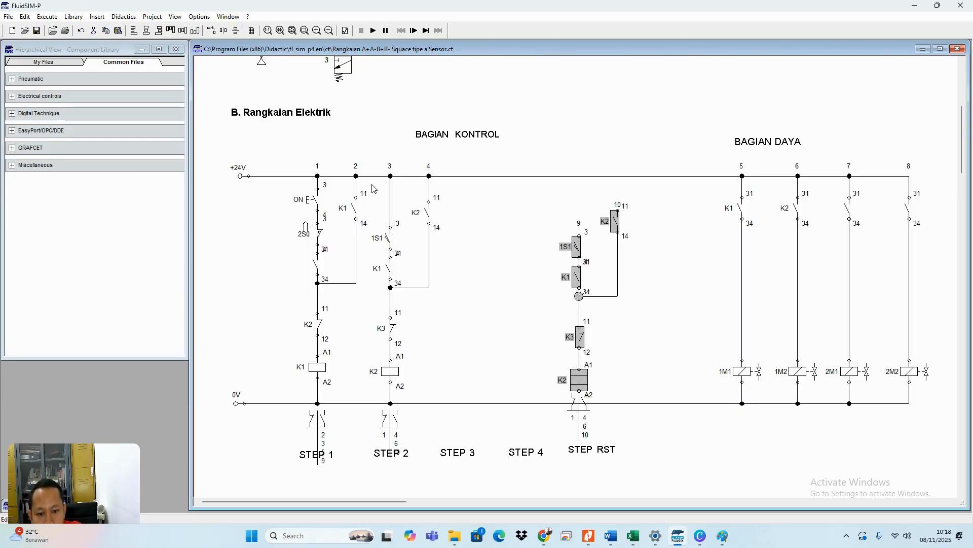
{"action": "left_click_drag", "start_coordinate": [581, 381], "coordinate": [448, 366]}
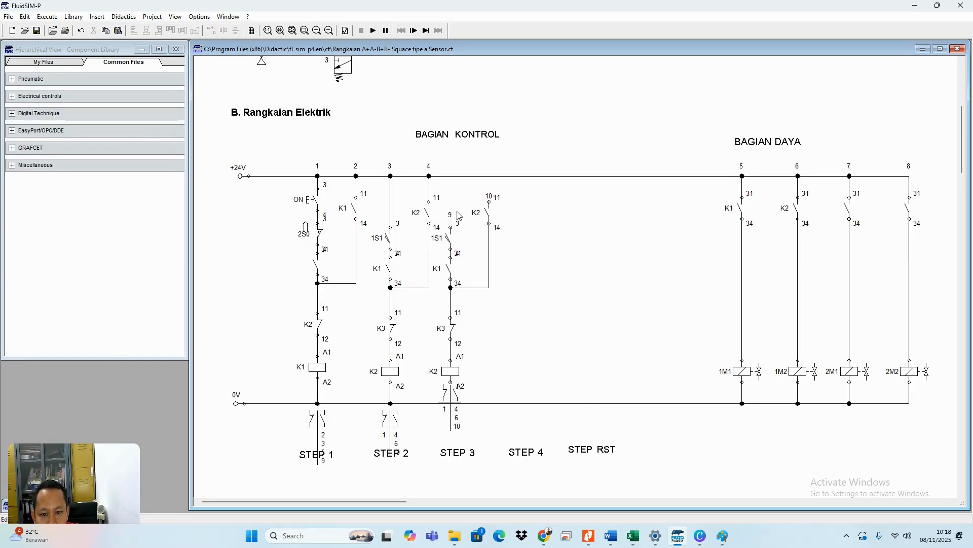
{"action": "left_click_drag", "start_coordinate": [448, 178], "coordinate": [489, 175]}
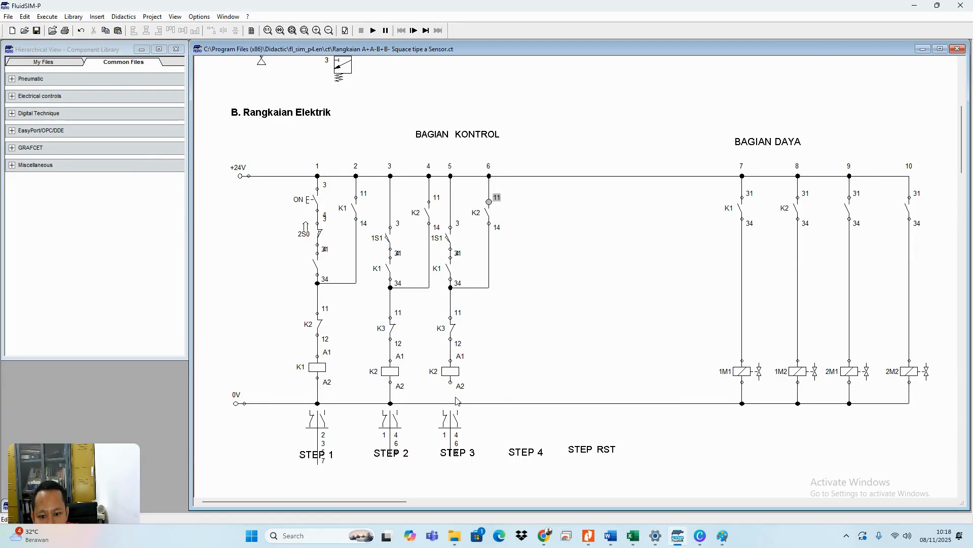
{"action": "left_click_drag", "start_coordinate": [451, 382], "coordinate": [445, 403]}
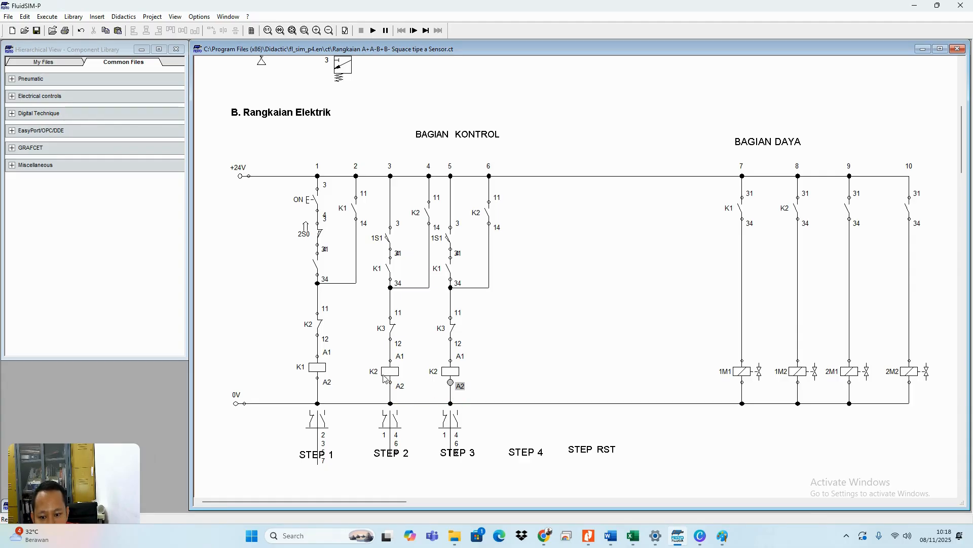
- Relabel the relay coil and the holding contact of the STEP 3 branch as K3
{"action": "double_click", "coordinate": [451, 371]}
{"action": "type", "text": "K3"}
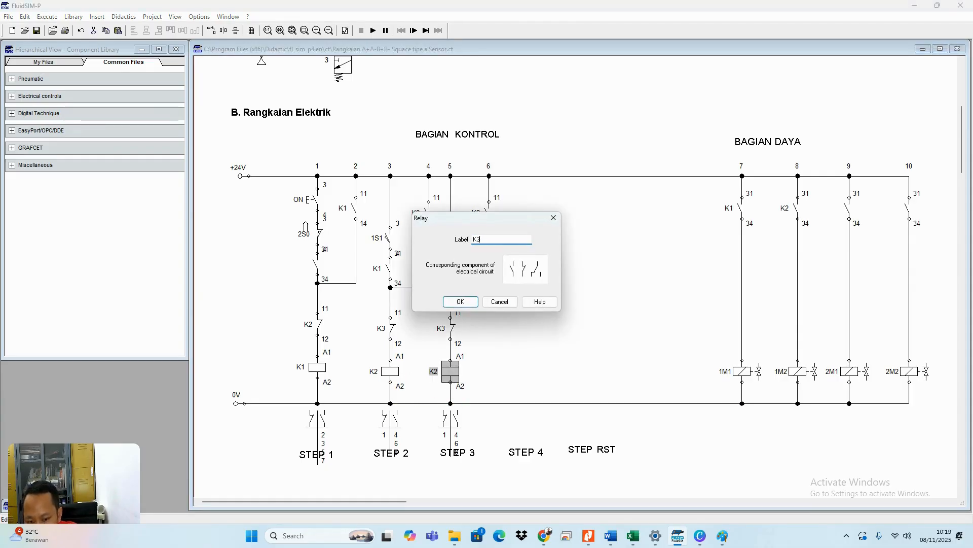
{"action": "left_click", "coordinate": [466, 305]}
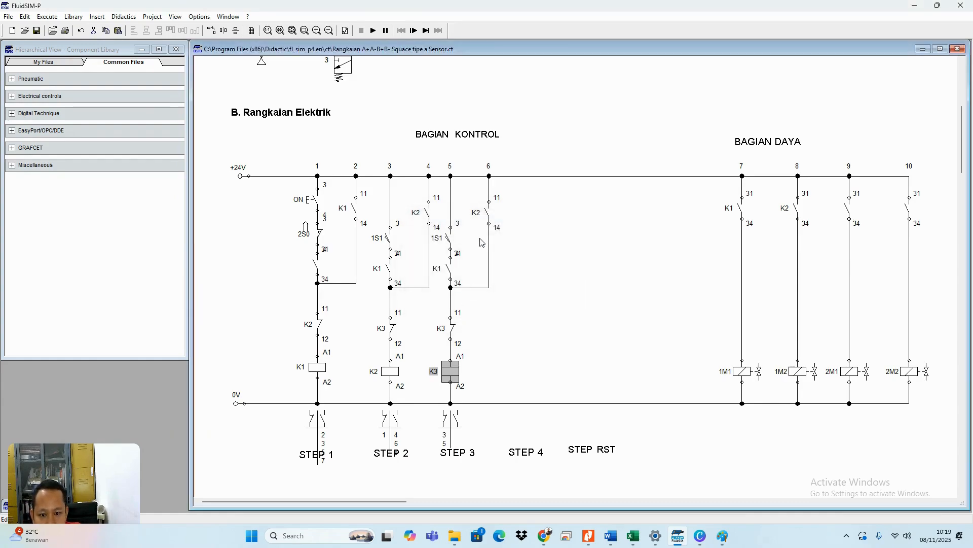
{"action": "double_click", "coordinate": [488, 214]}
{"action": "key", "text": "BackSpace"}
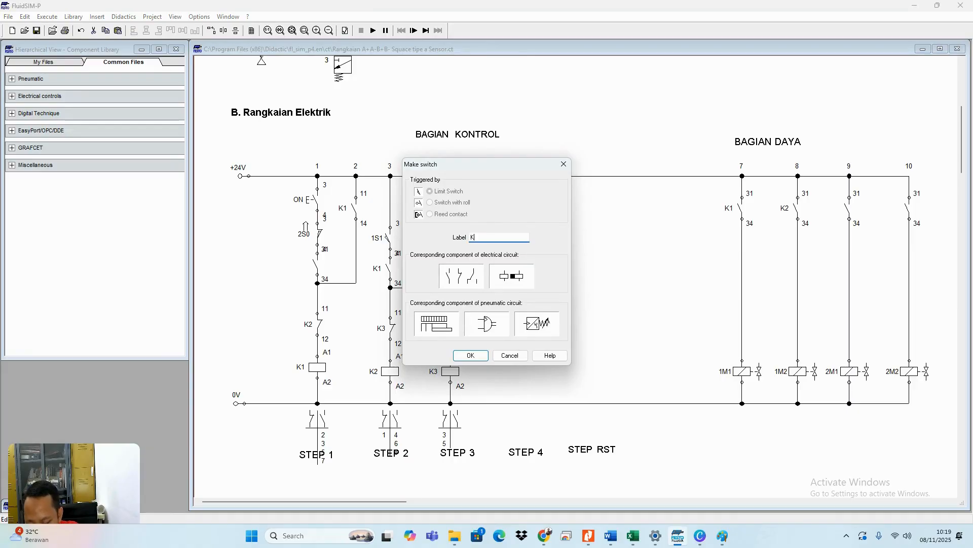
{"action": "type", "text": "3"}
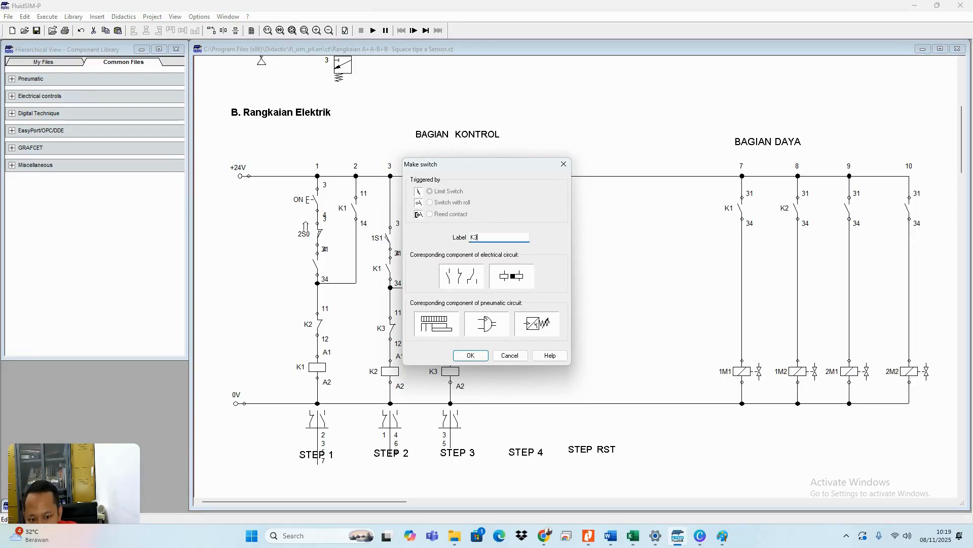
{"action": "left_click", "coordinate": [471, 356]}
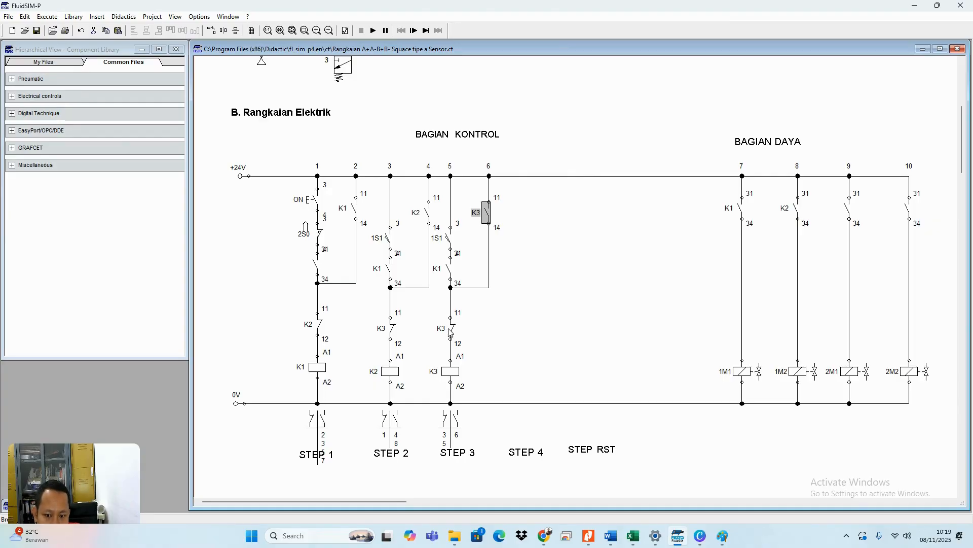
- In the STEP 3 branch, relabel the break contact above the relay coil as K4 and the lower make contact as K2
{"action": "double_click", "coordinate": [449, 333]}
{"action": "type", "text": "K4"}
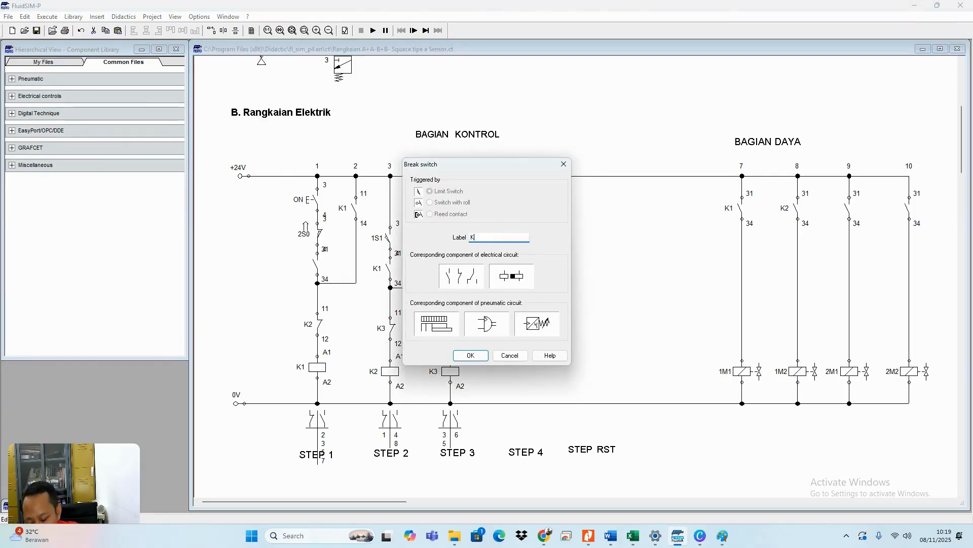
{"action": "left_click", "coordinate": [475, 356]}
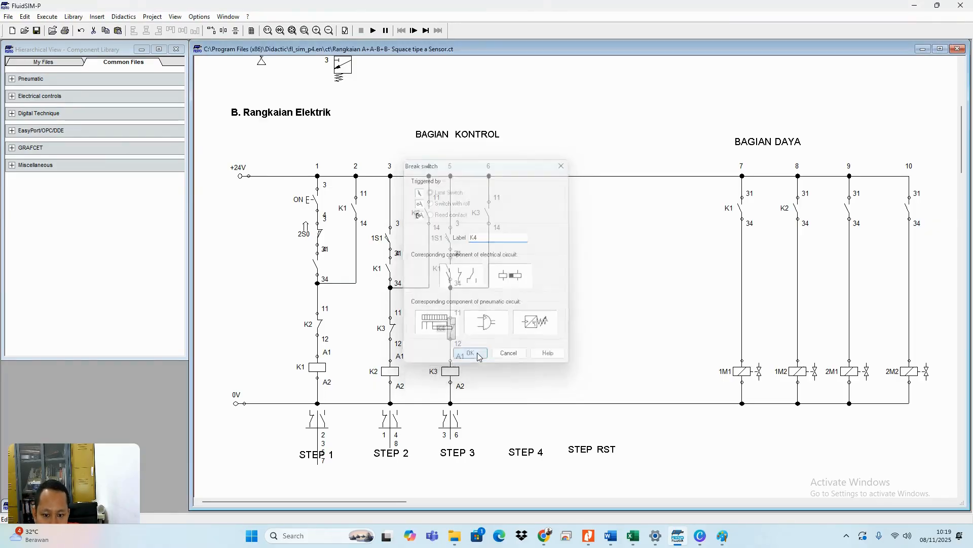
{"action": "double_click", "coordinate": [450, 273]}
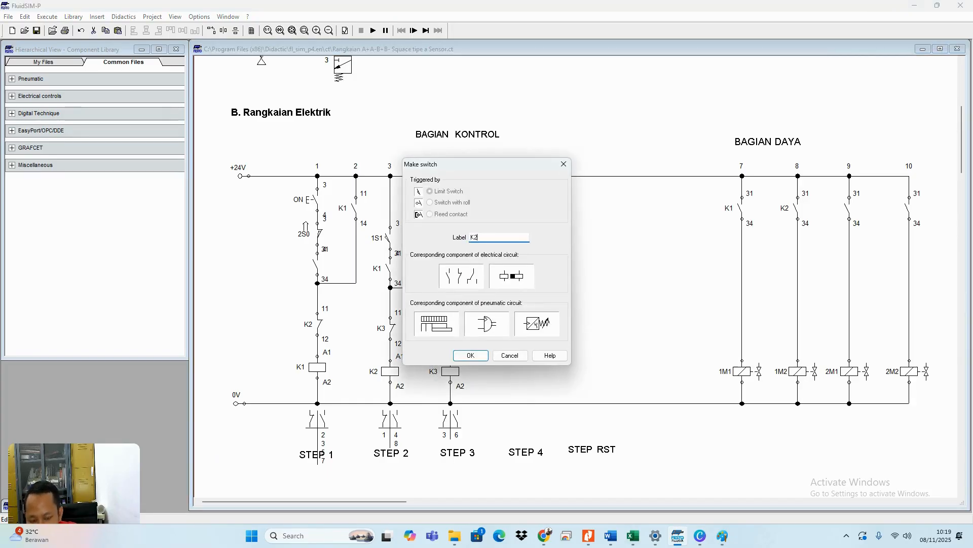
{"action": "left_click", "coordinate": [471, 355]}
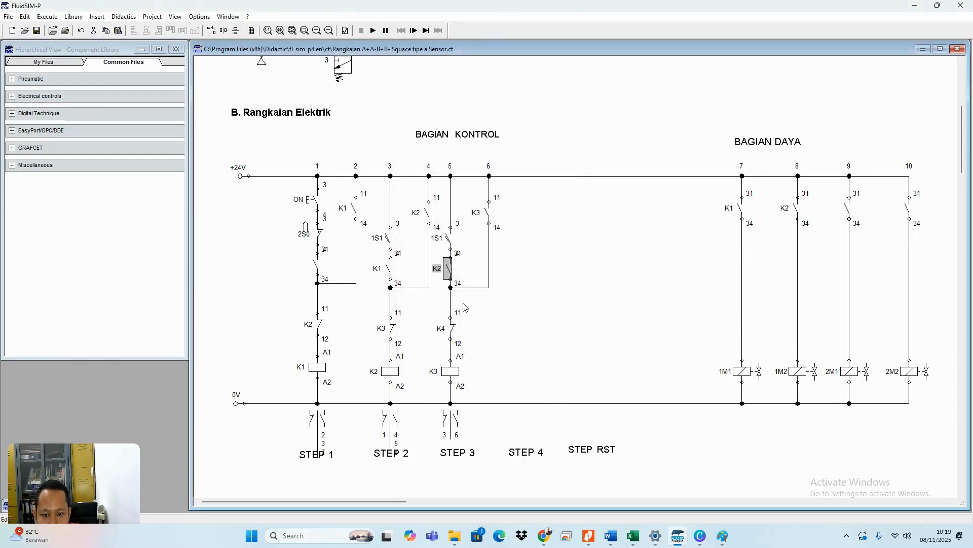
- Switch to the sequence sketch in Paint, mark the B+ movement with a stroke above it and circle the 1S0 sensor preceding it
{"action": "left_click", "coordinate": [448, 241]}
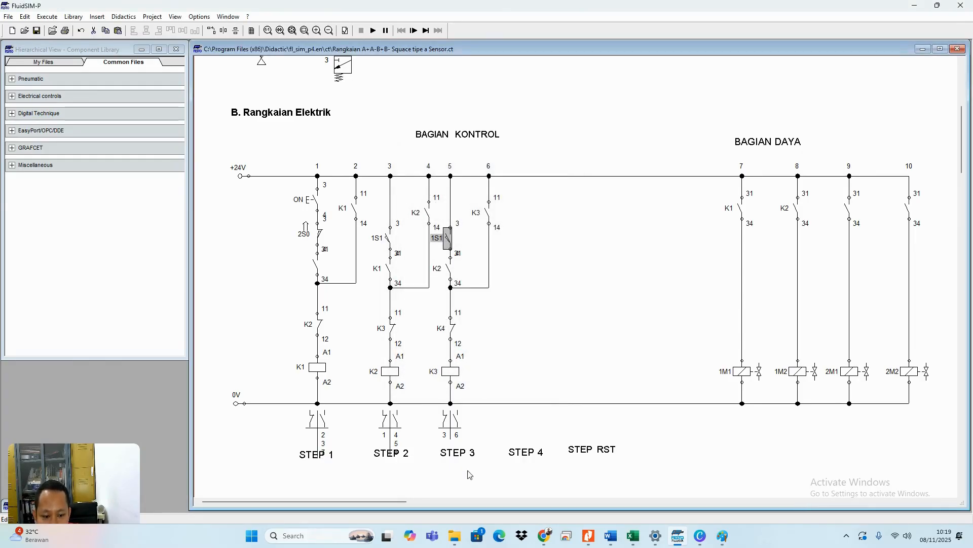
{"action": "left_click", "coordinate": [724, 536]}
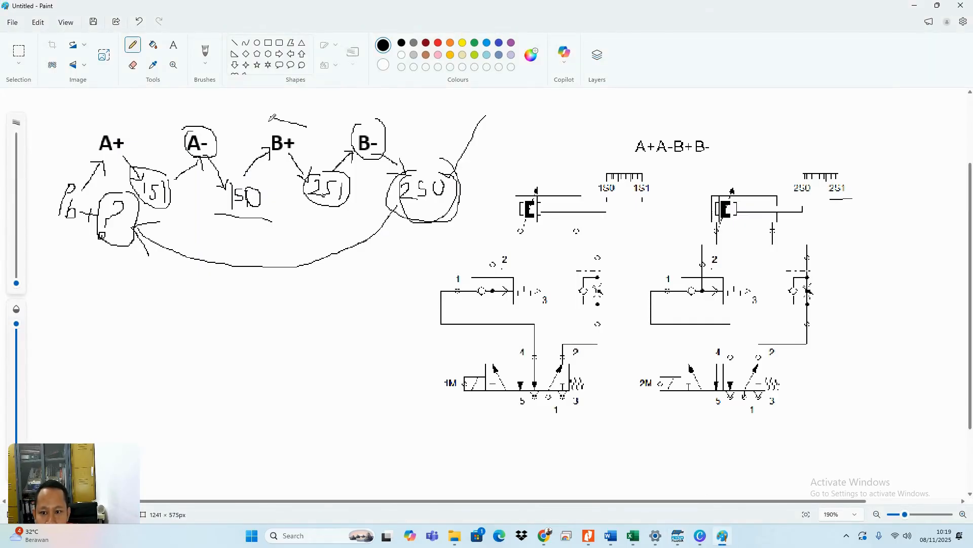
{"action": "left_click_drag", "start_coordinate": [297, 112], "coordinate": [311, 120]}
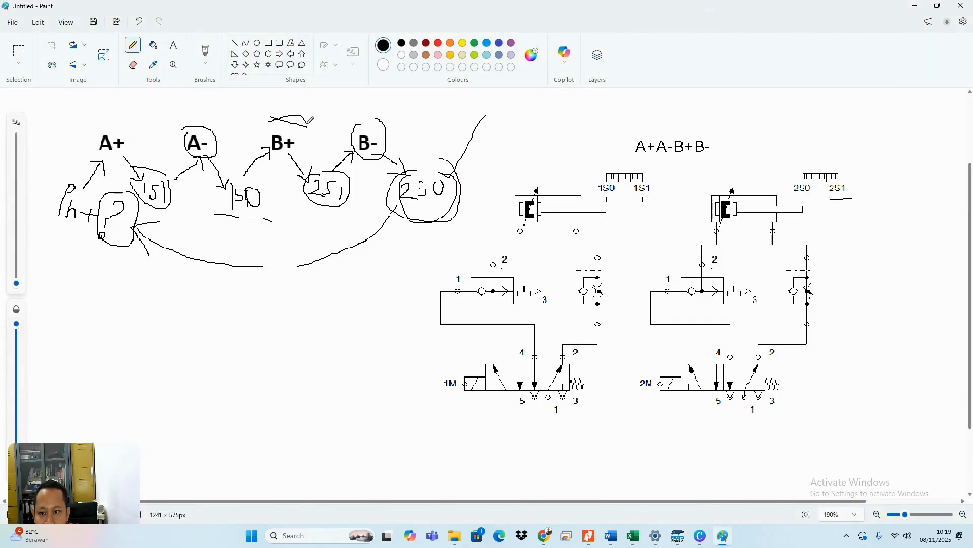
{"action": "mouse_move", "coordinate": [270, 220]}
{"action": "left_mouse_down"}
{"action": "mouse_move", "coordinate": [269, 175]}
{"action": "mouse_move", "coordinate": [212, 198]}
{"action": "mouse_move", "coordinate": [255, 215]}
{"action": "left_mouse_up"}
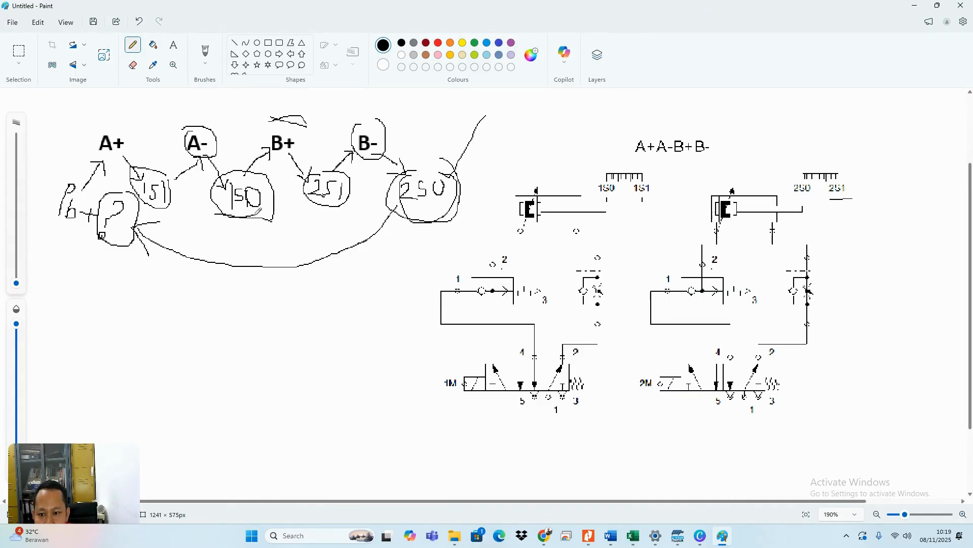
- Return to FluidSIM and relabel the limit switch contact in the STEP 3 branch as 1S0
{"action": "left_click", "coordinate": [675, 535]}
{"action": "double_click", "coordinate": [448, 238]}
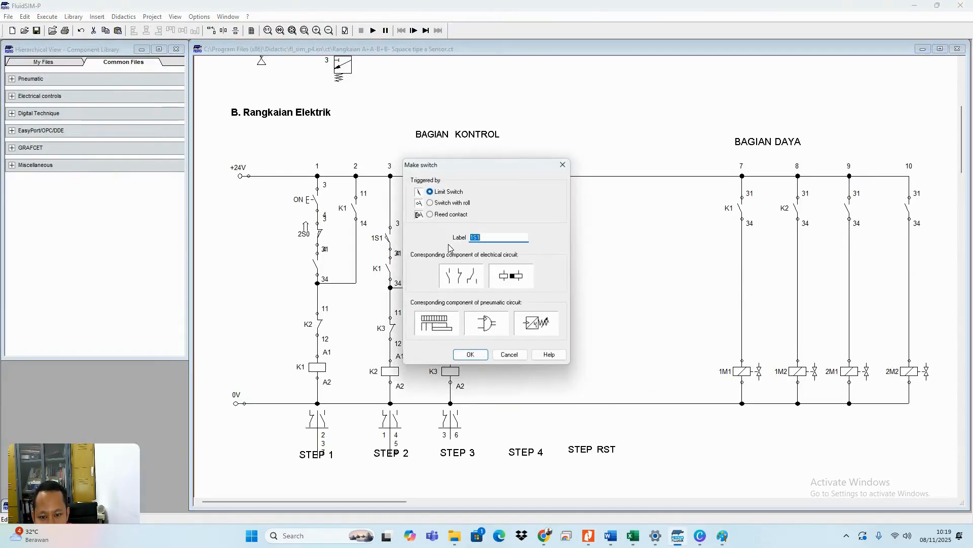
{"action": "type", "text": "1"}
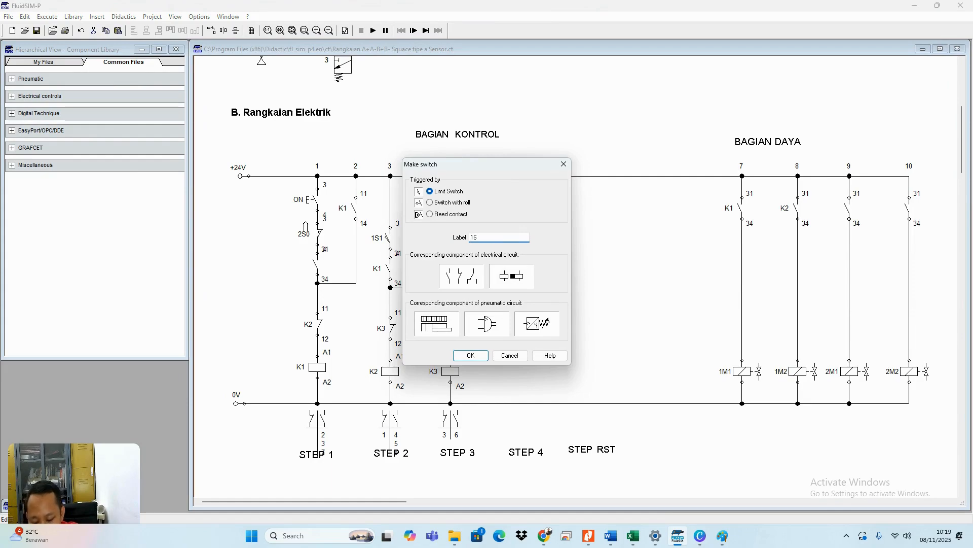
{"action": "left_click", "coordinate": [471, 355]}
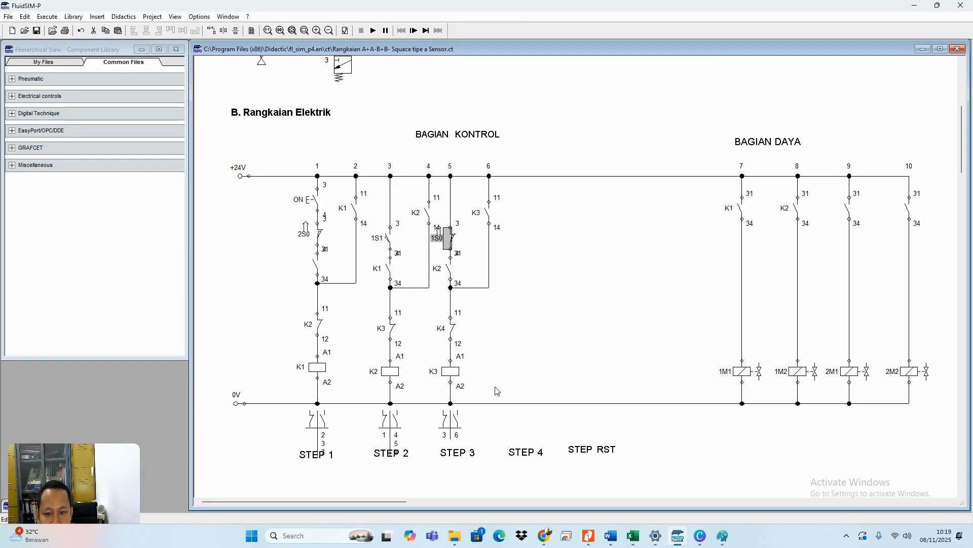
- Label the make contact above the 2M1 solenoid in the power section as K3
{"action": "scroll", "coordinate": [502, 345], "scroll_direction": "up", "scroll_amount": 8}
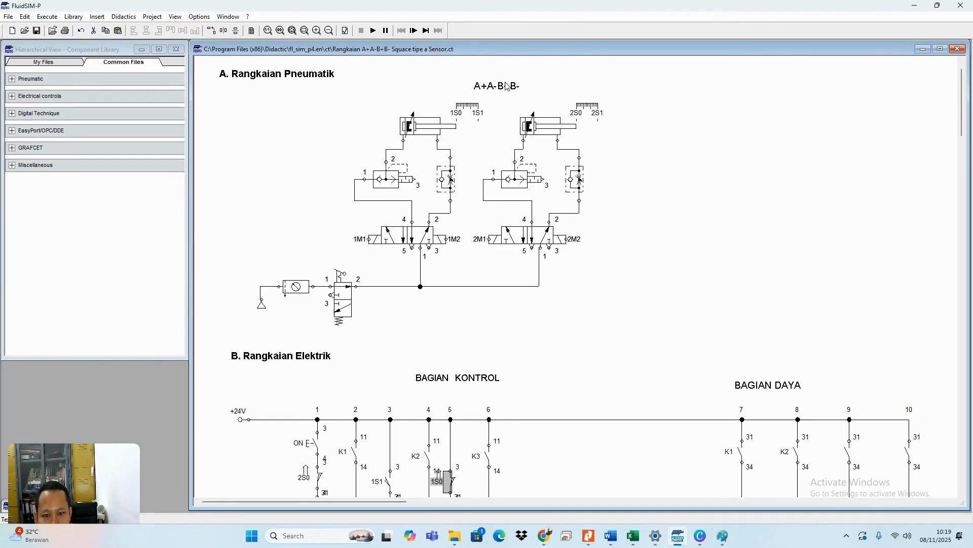
{"action": "scroll", "coordinate": [746, 358], "scroll_direction": "down", "scroll_amount": 5}
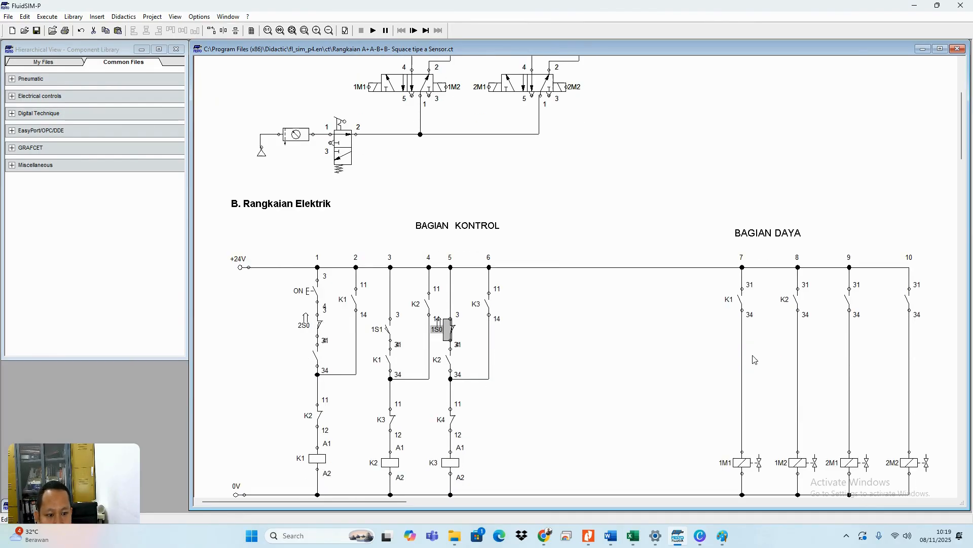
{"action": "scroll", "coordinate": [877, 271], "scroll_direction": "down", "scroll_amount": 2}
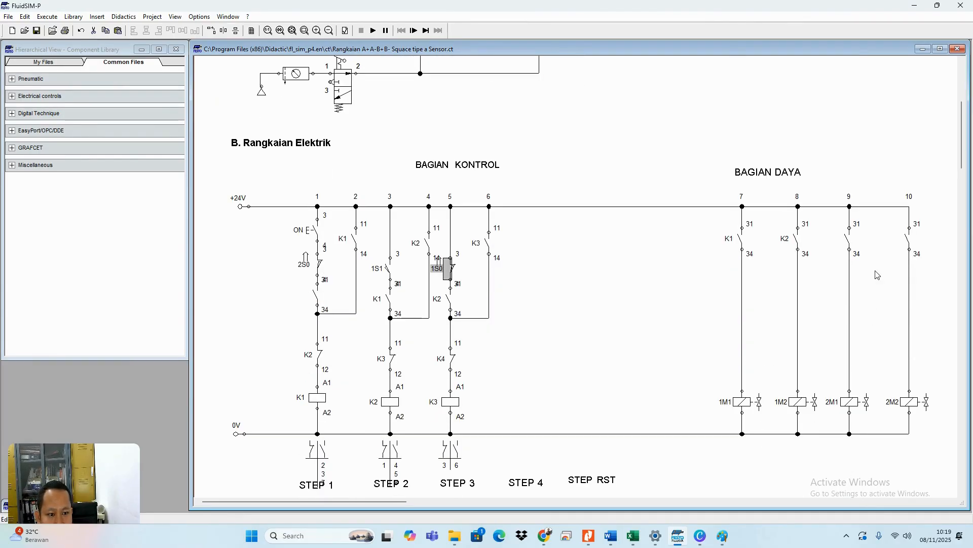
{"action": "double_click", "coordinate": [849, 242]}
{"action": "type", "text": "K"}
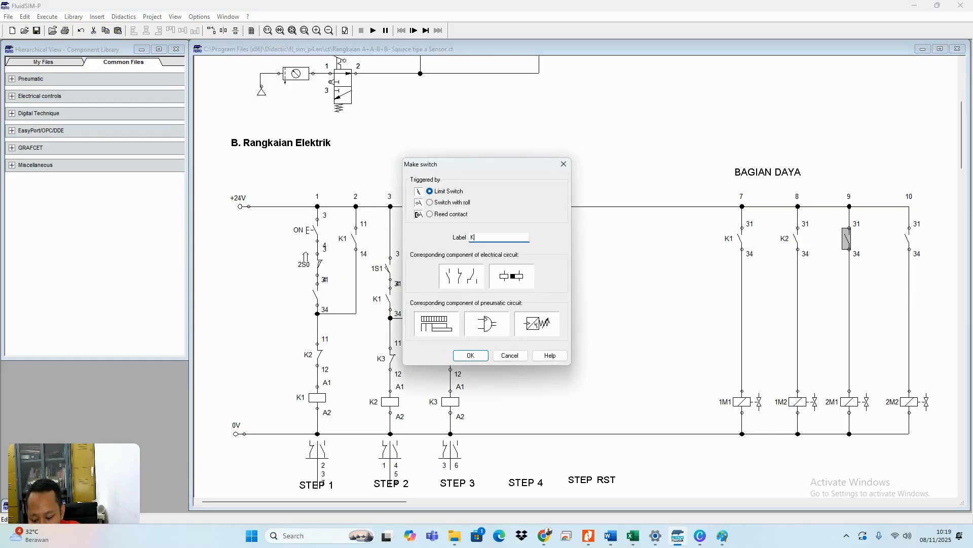
{"action": "type", "text": "3"}
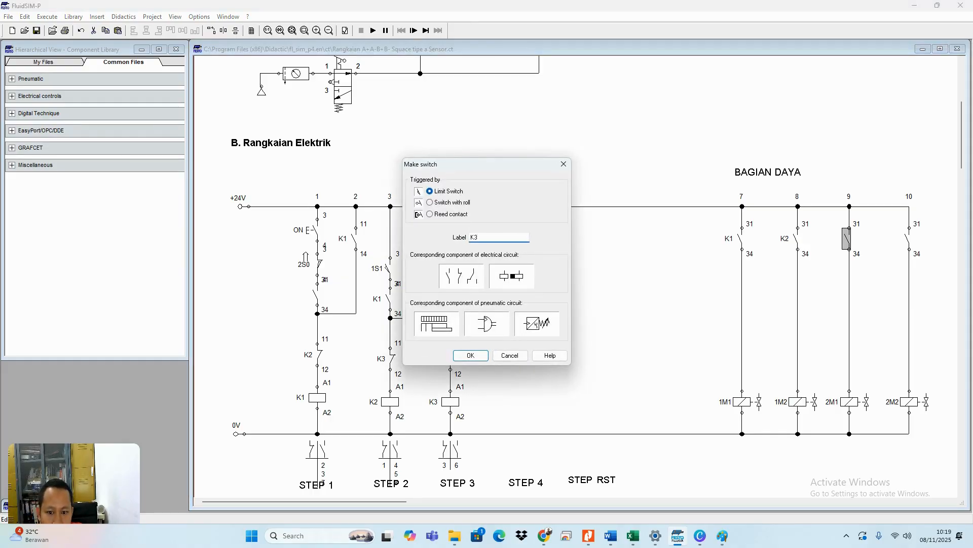
{"action": "left_click", "coordinate": [470, 355]}
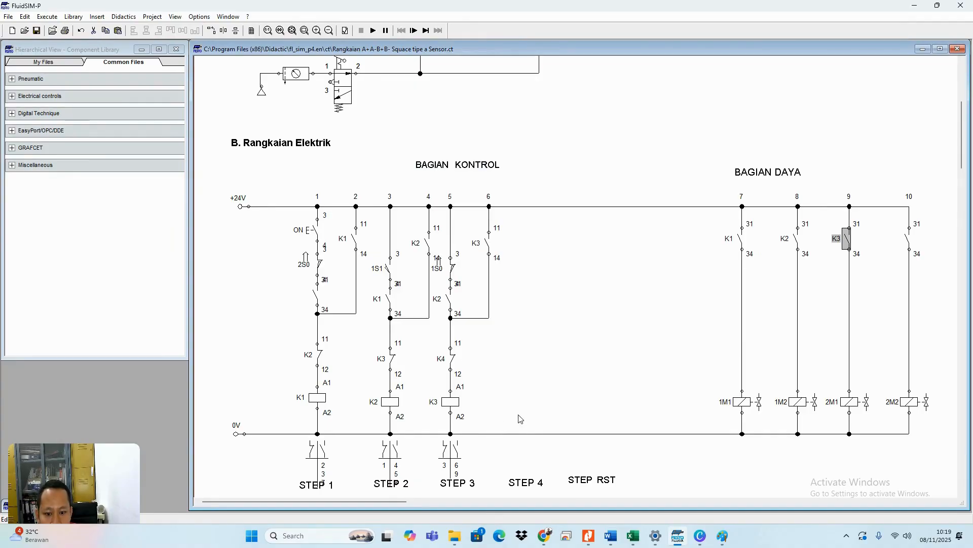
- Duplicate the STEP 3 branch with its holding contact above the STEP 4 caption and wire the copy to the +24V and 0V lines
{"action": "left_click_drag", "start_coordinate": [515, 430], "coordinate": [445, 221]}
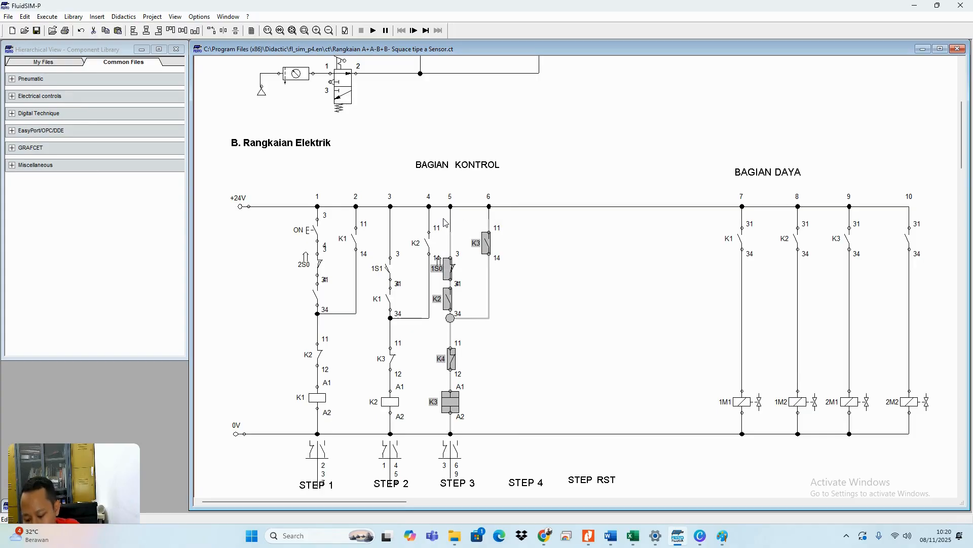
{"action": "key", "text": "ctrl+v"}
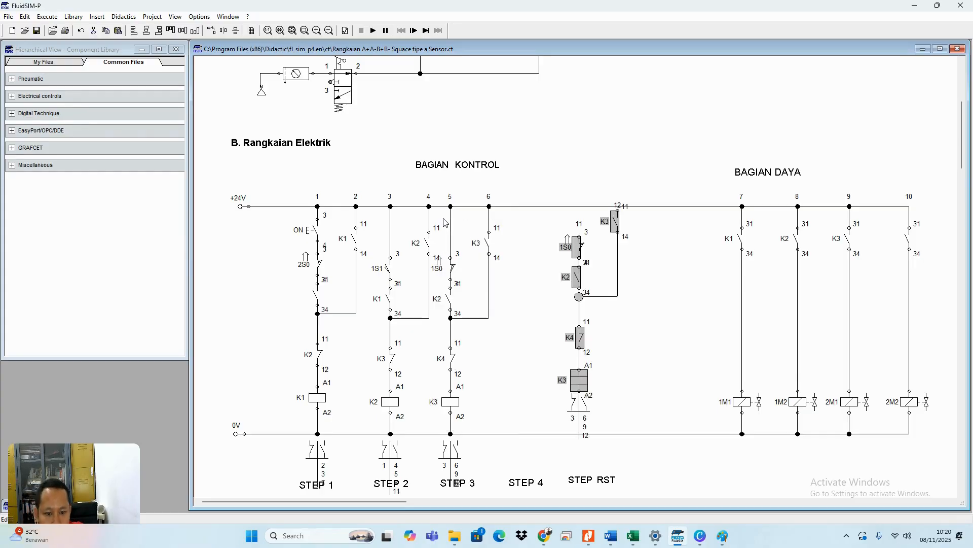
{"action": "left_click_drag", "start_coordinate": [581, 386], "coordinate": [516, 403]}
{"action": "left_click", "coordinate": [556, 406]}
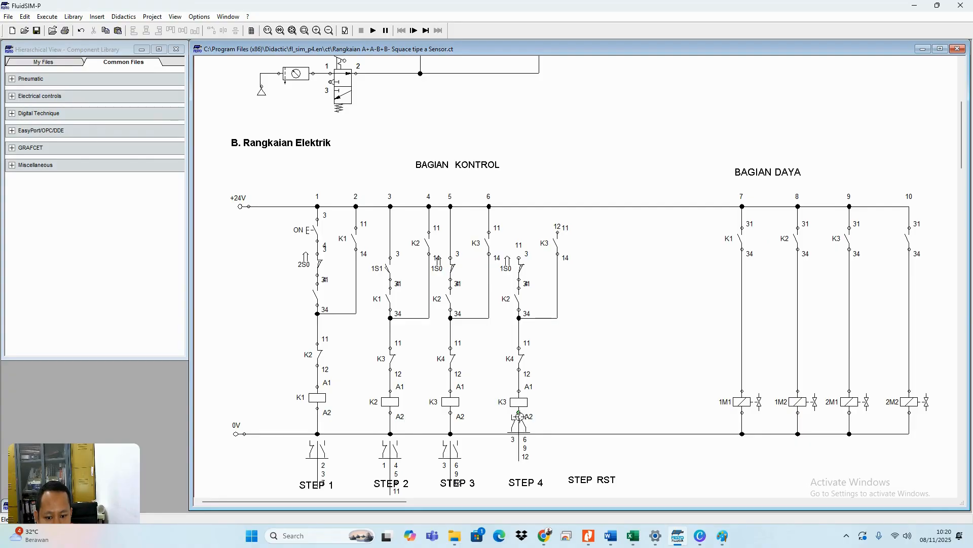
{"action": "left_click_drag", "start_coordinate": [519, 415], "coordinate": [519, 434]}
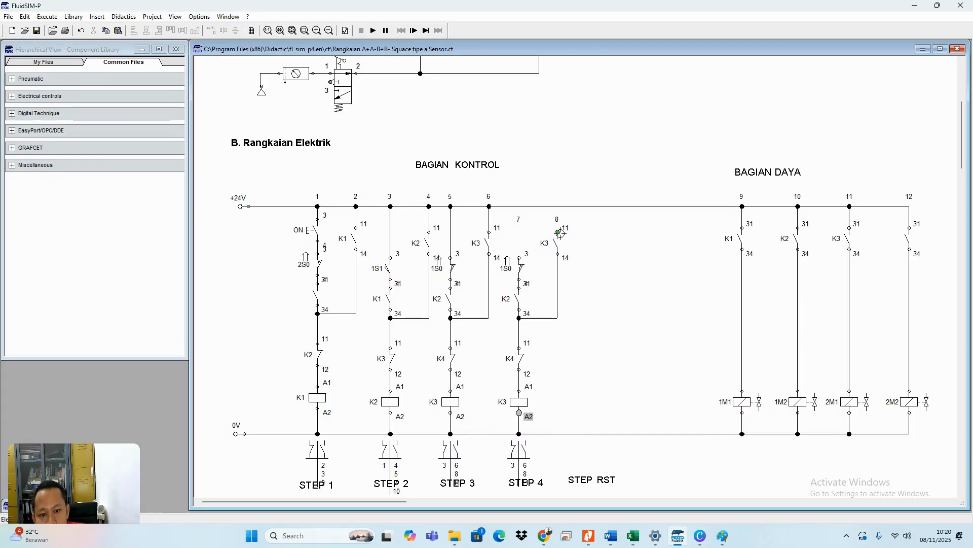
{"action": "left_click_drag", "start_coordinate": [558, 232], "coordinate": [558, 207]}
{"action": "left_click_drag", "start_coordinate": [520, 258], "coordinate": [522, 207]}
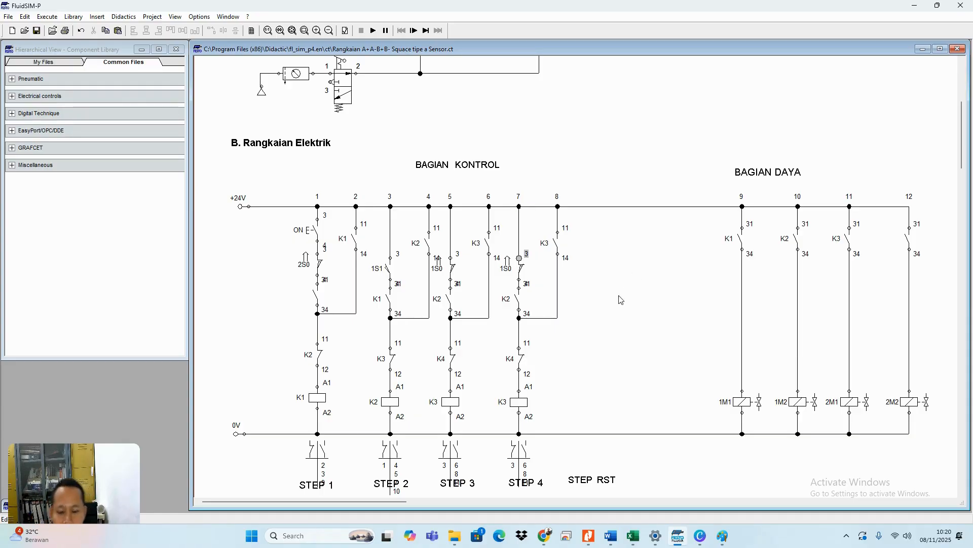
- Relabel the relay coil and the holding contact of the STEP 4 branch as K4
{"action": "double_click", "coordinate": [519, 403]}
{"action": "type", "text": "K"}
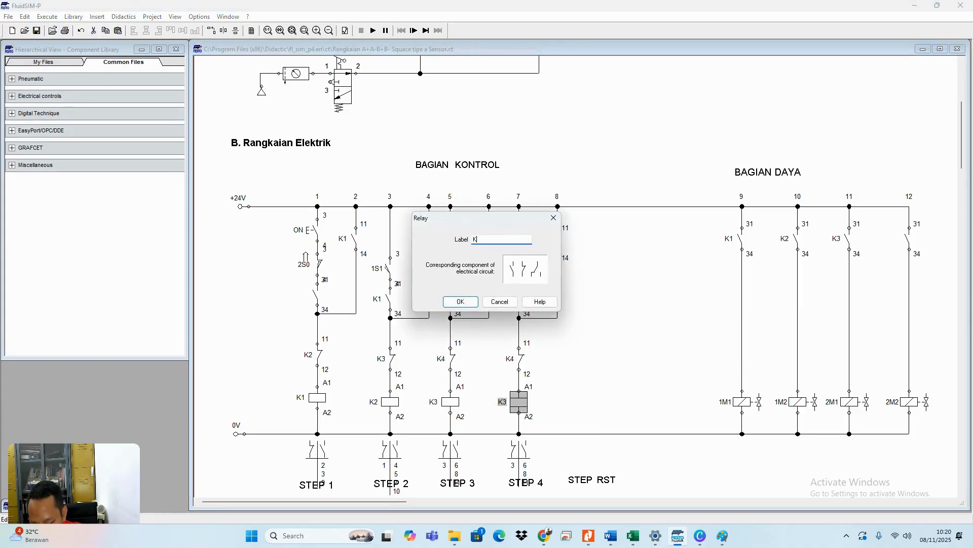
{"action": "type", "text": "4"}
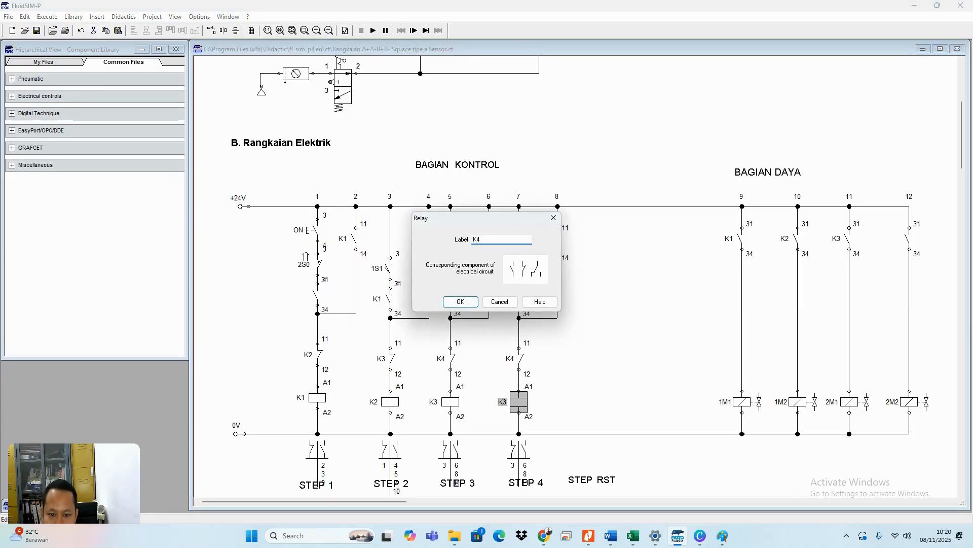
{"action": "left_click", "coordinate": [460, 301]}
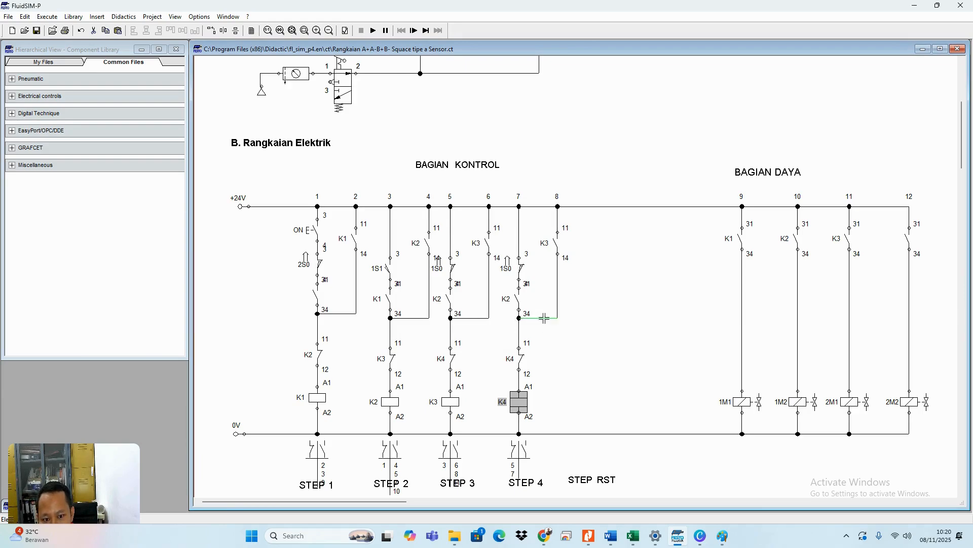
{"action": "double_click", "coordinate": [556, 246]}
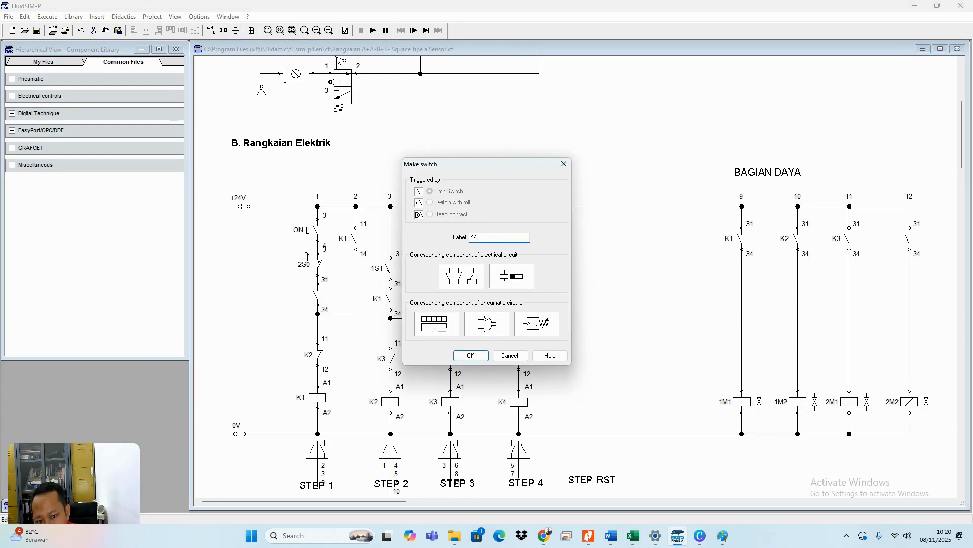
{"action": "left_click", "coordinate": [474, 356]}
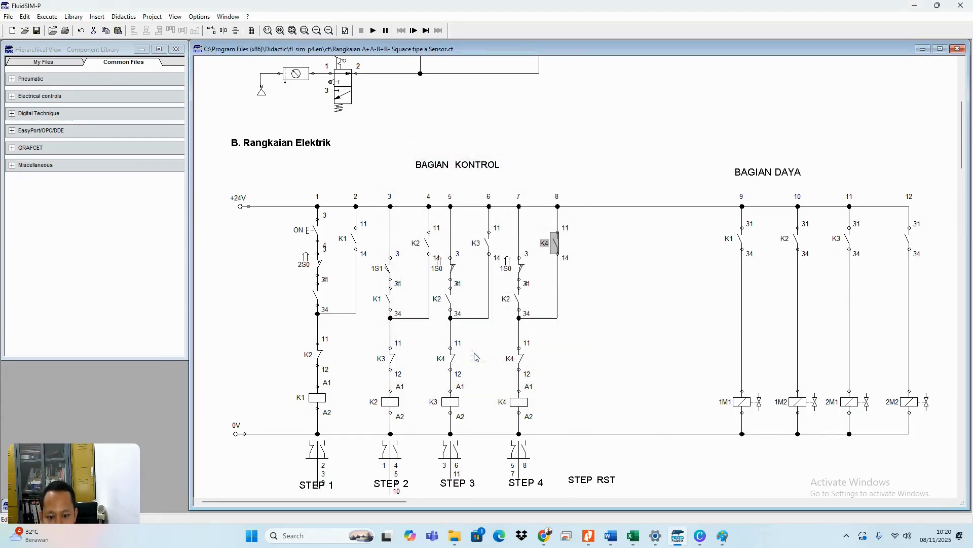
- In the STEP 4 branch, relabel the make contact below the limit switch as K3 and the break contact above the coil as K5
{"action": "double_click", "coordinate": [520, 303]}
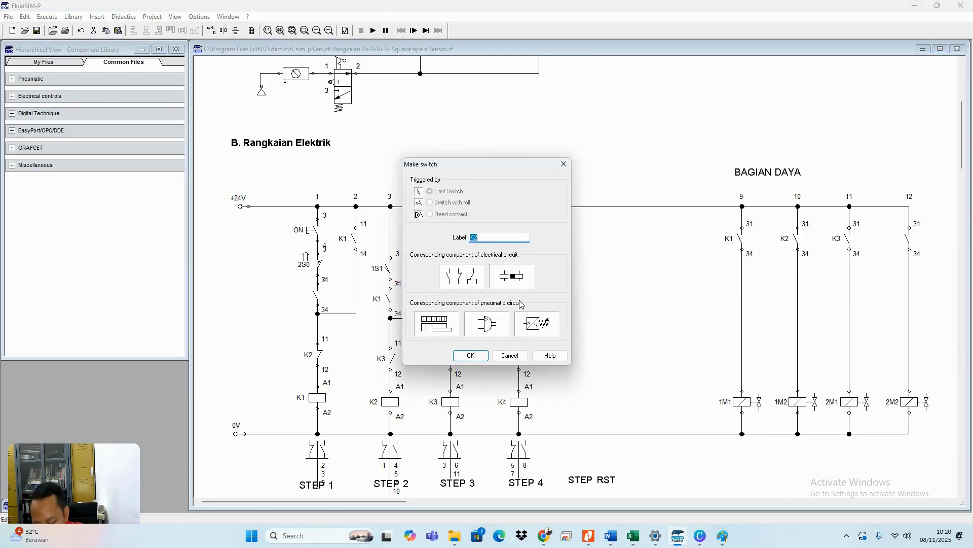
{"action": "type", "text": "K3"}
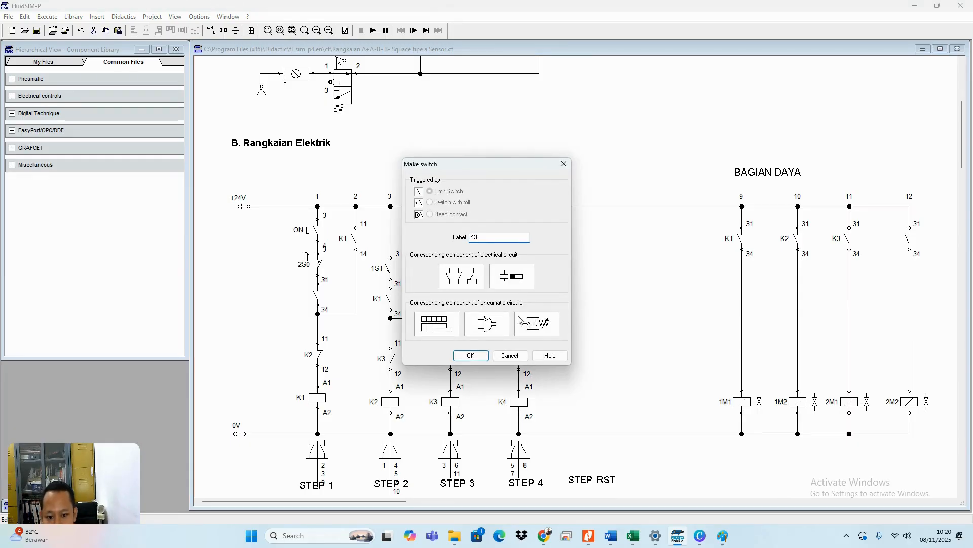
{"action": "left_click", "coordinate": [470, 355]}
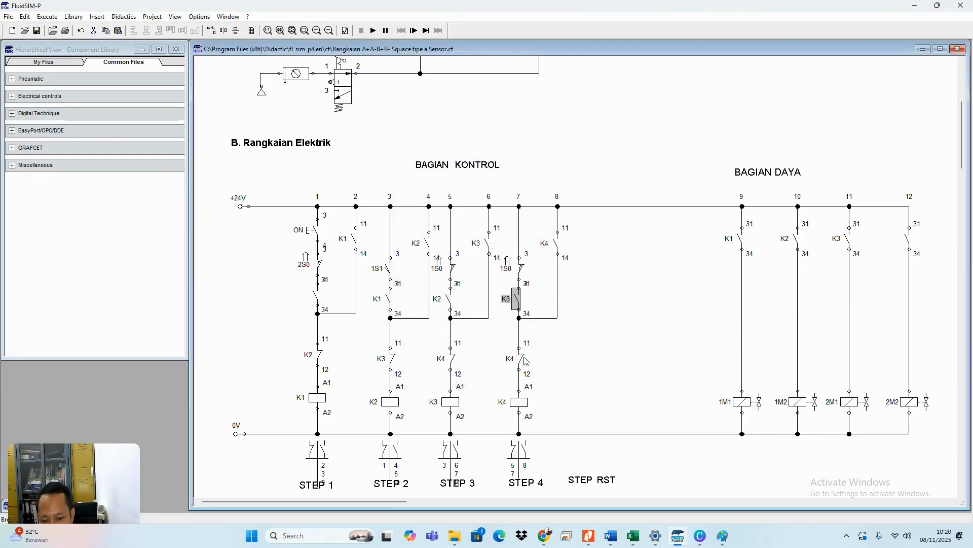
{"action": "double_click", "coordinate": [525, 361]}
{"action": "type", "text": "K5"}
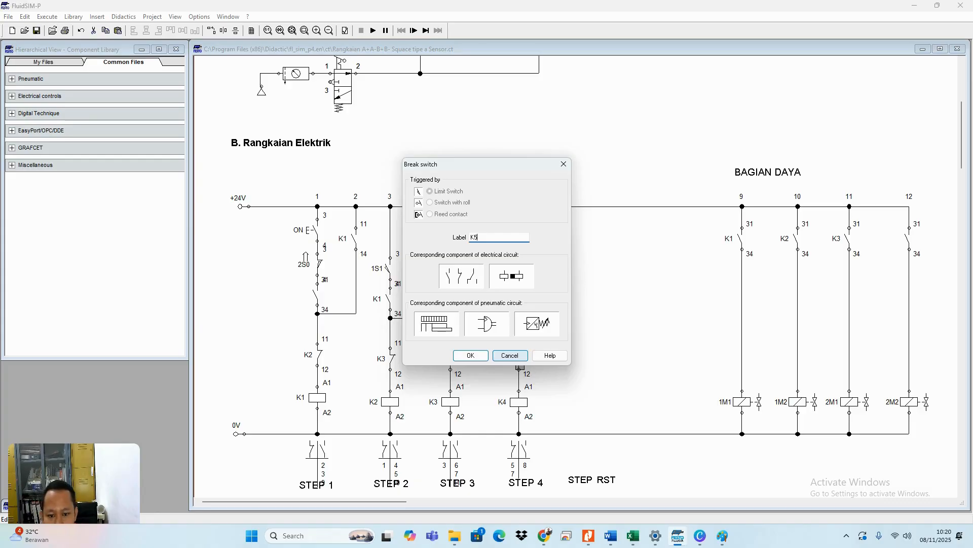
{"action": "left_click", "coordinate": [471, 356]}
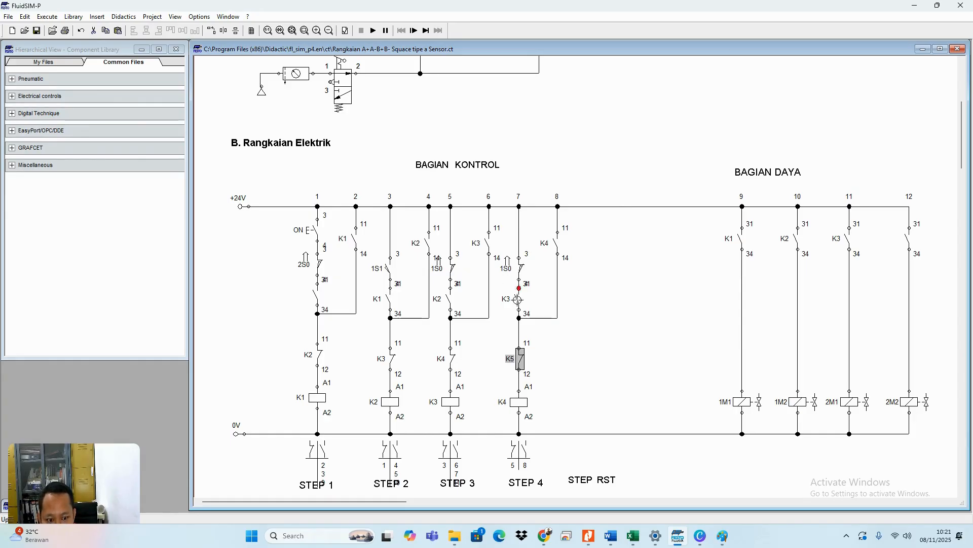
- In the Paint sequence sketch, draw a line above B-, circle 2S1 with a check mark below it, and return to FluidSIM
{"action": "left_click", "coordinate": [722, 536]}
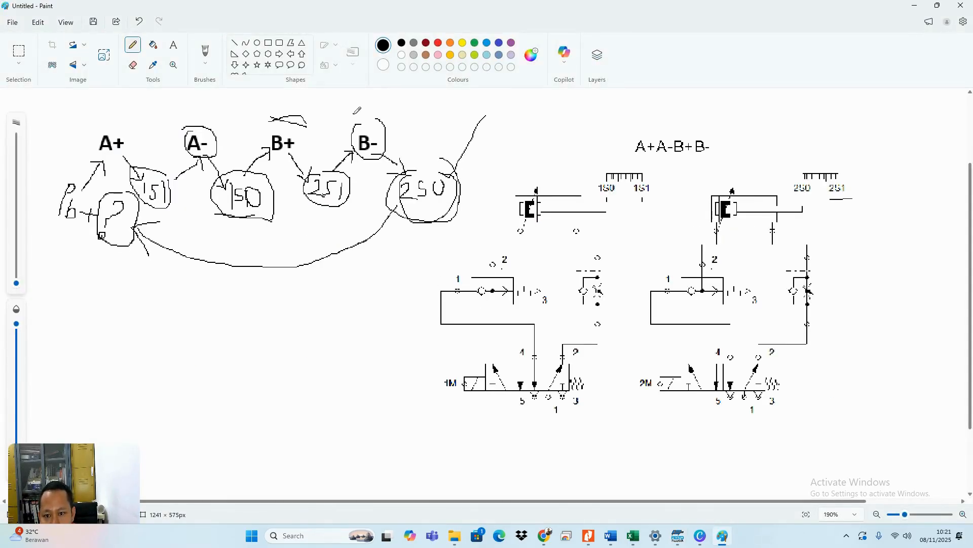
{"action": "left_click_drag", "start_coordinate": [353, 114], "coordinate": [397, 113]}
{"action": "mouse_move", "coordinate": [342, 170]}
{"action": "left_mouse_down"}
{"action": "mouse_move", "coordinate": [297, 195]}
{"action": "mouse_move", "coordinate": [350, 178]}
{"action": "left_mouse_up"}
{"action": "left_click_drag", "start_coordinate": [320, 222], "coordinate": [343, 212]}
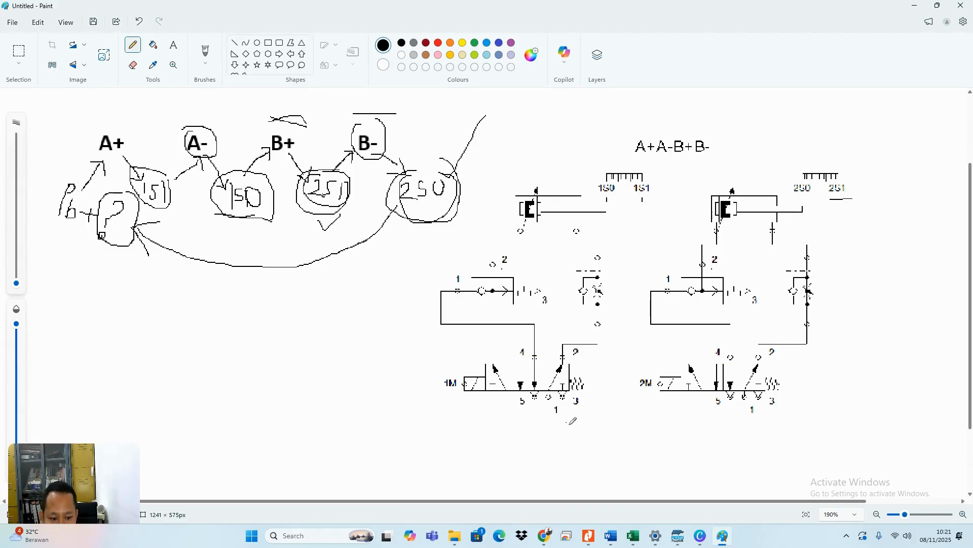
{"action": "left_click", "coordinate": [679, 536]}
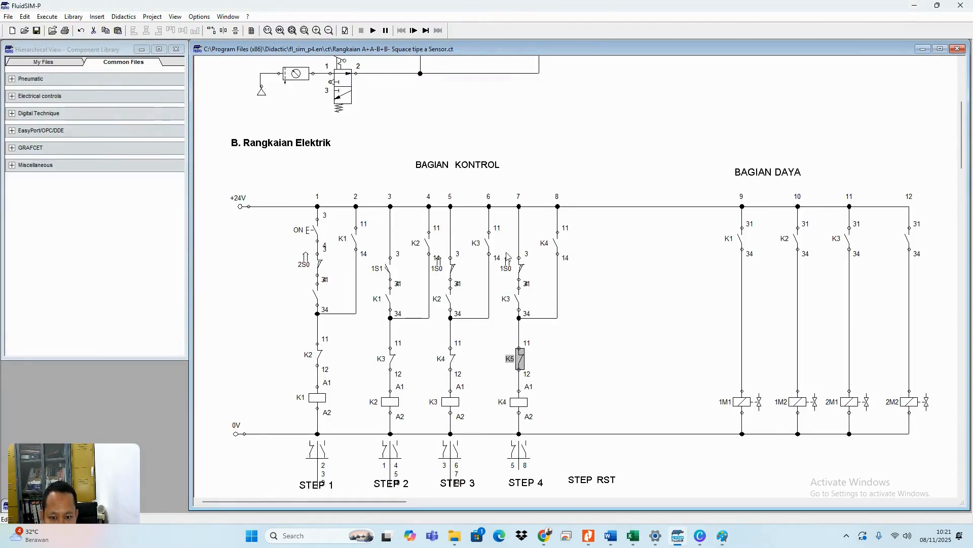
- Relabel the limit switch of the STEP 4 branch as 2S1 and the make contact above solenoid 2M2 as K4
{"action": "double_click", "coordinate": [521, 268]}
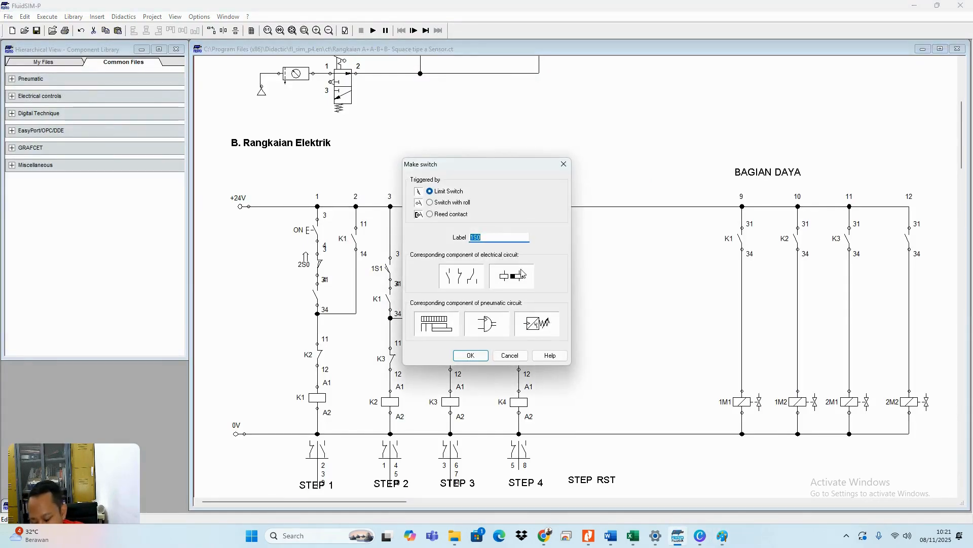
{"action": "type", "text": "2S1"}
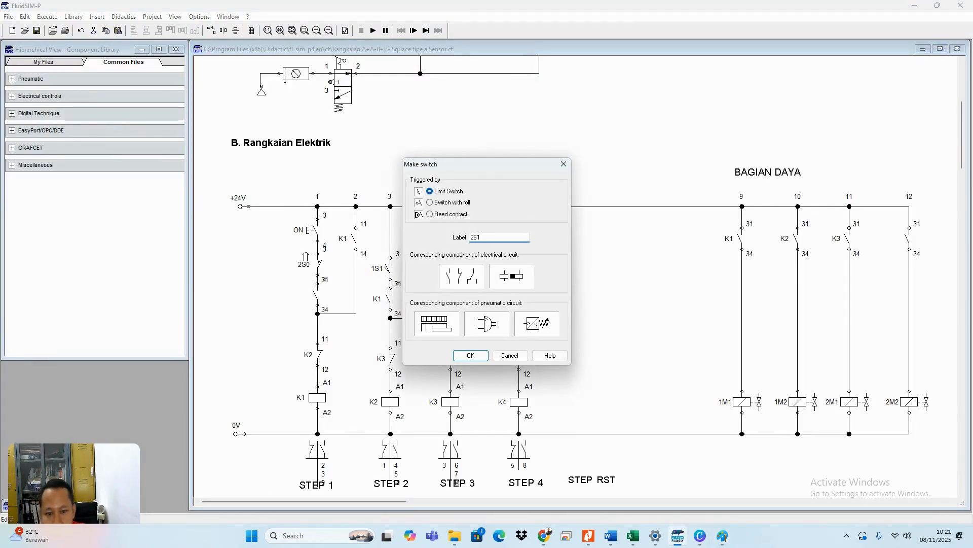
{"action": "left_click", "coordinate": [471, 356]}
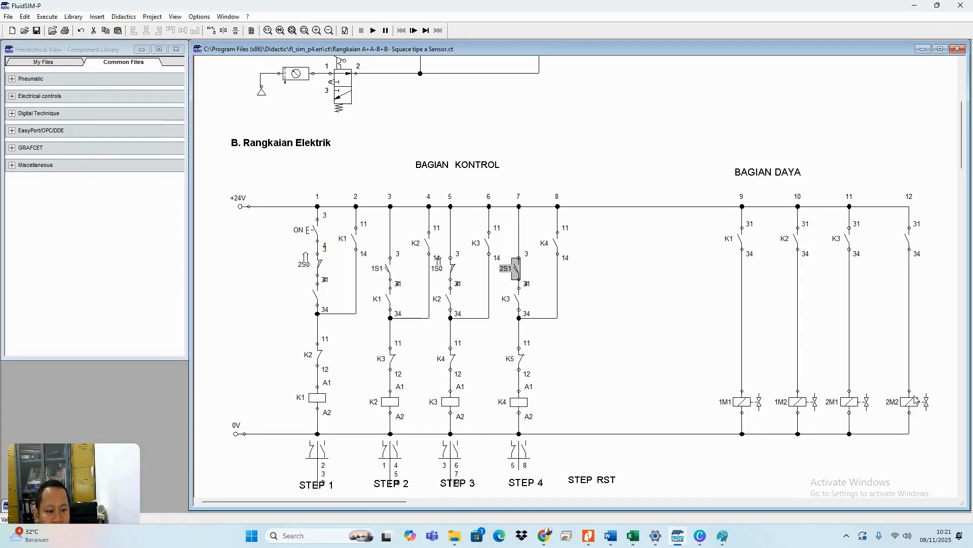
{"action": "double_click", "coordinate": [907, 241]}
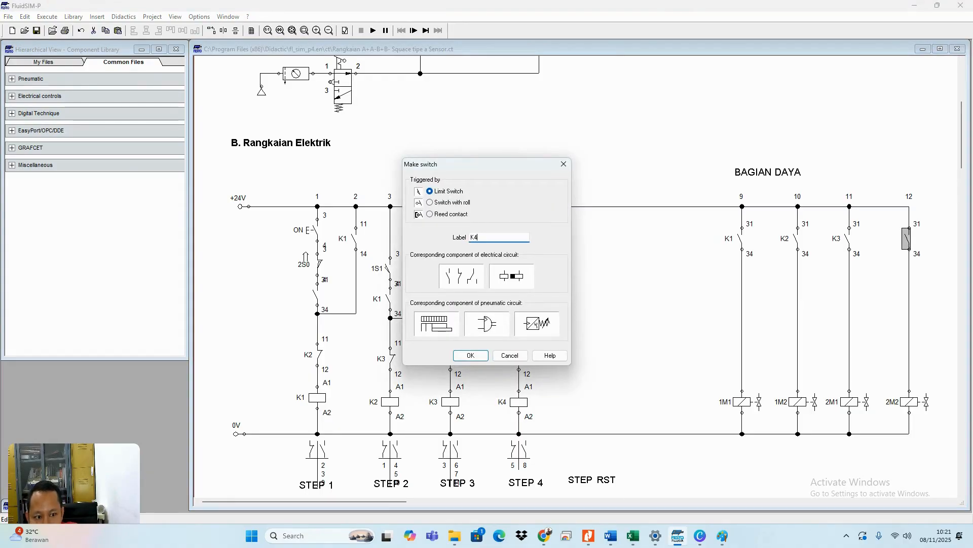
{"action": "type", "text": "K4"}
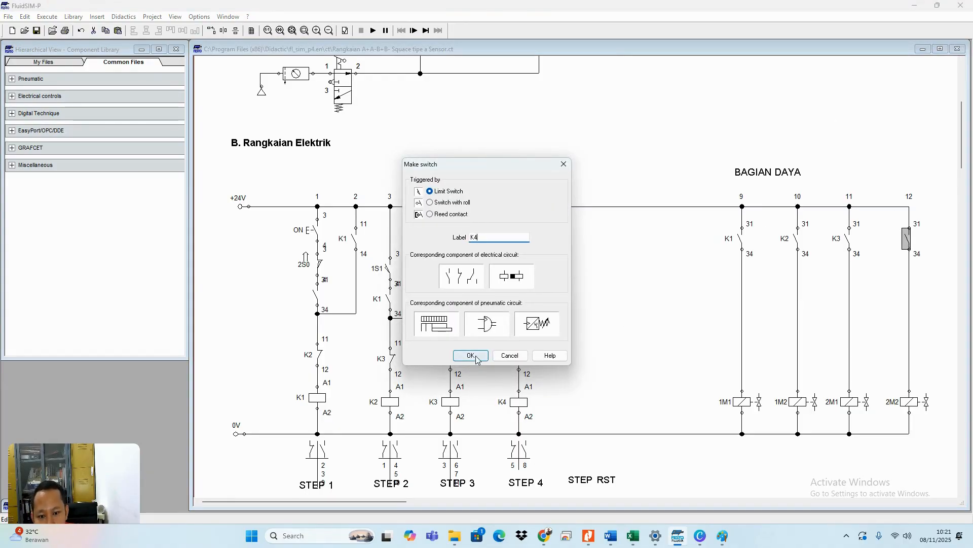
{"action": "left_click", "coordinate": [478, 357]}
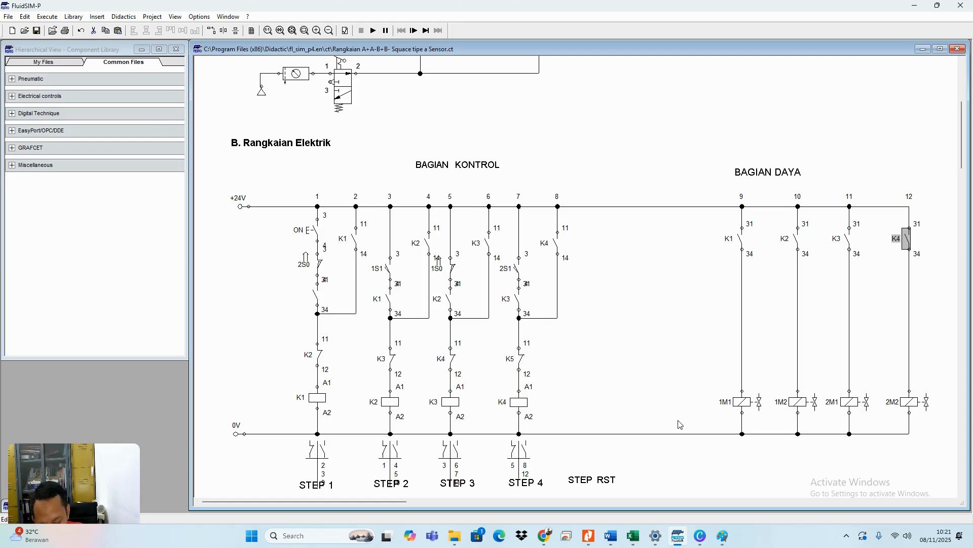
- Duplicate the STEP 4 branch with its holding contact above the STEP RST caption and wire the copy to the +24V and 0V lines
{"action": "left_click_drag", "start_coordinate": [578, 422], "coordinate": [504, 228]}
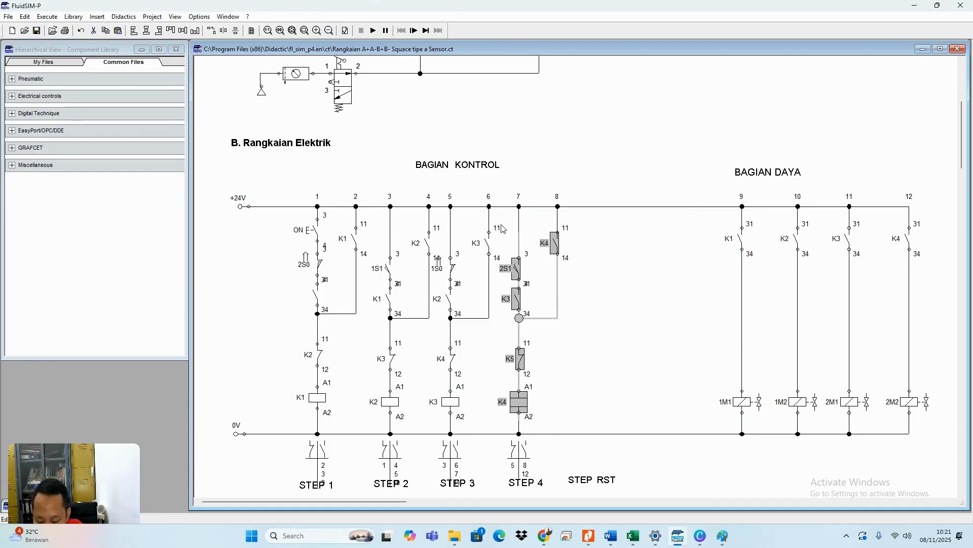
{"action": "key", "text": "ctrl+v"}
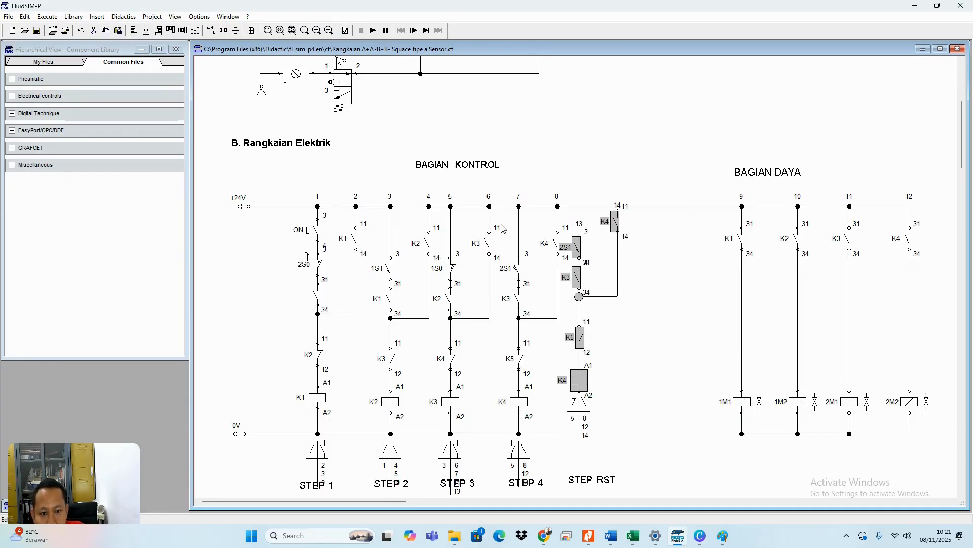
{"action": "left_click_drag", "start_coordinate": [579, 335], "coordinate": [607, 352]}
{"action": "left_click", "coordinate": [691, 353]}
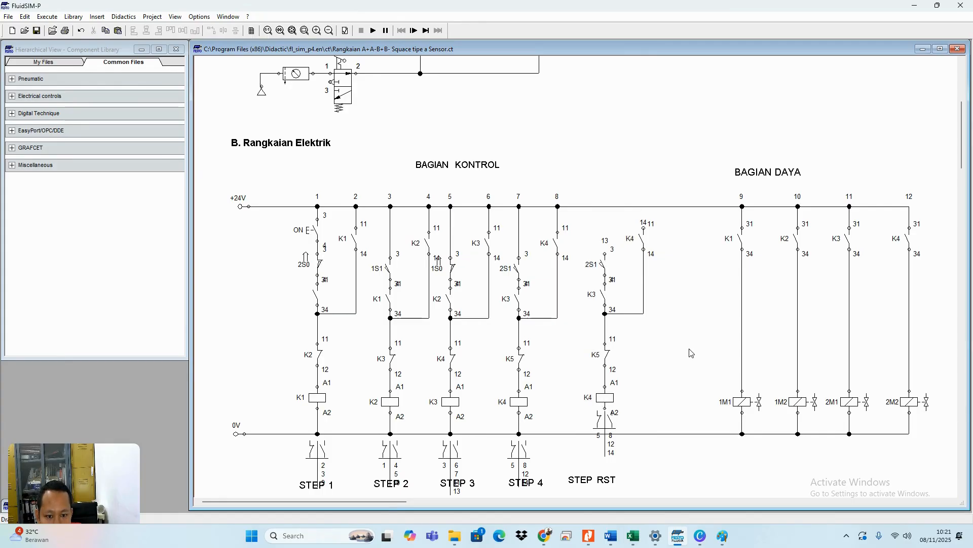
{"action": "left_click_drag", "start_coordinate": [604, 208], "coordinate": [643, 206]}
{"action": "left_click_drag", "start_coordinate": [605, 408], "coordinate": [607, 433]}
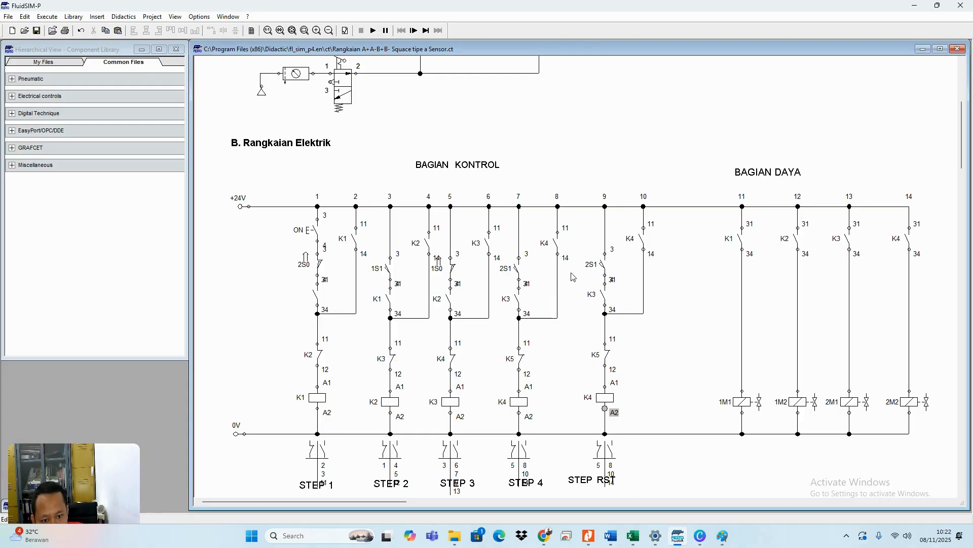
- In the STEP RST branch, relabel the relay coil as K5 and the break contact above it as K1
{"action": "double_click", "coordinate": [606, 398]}
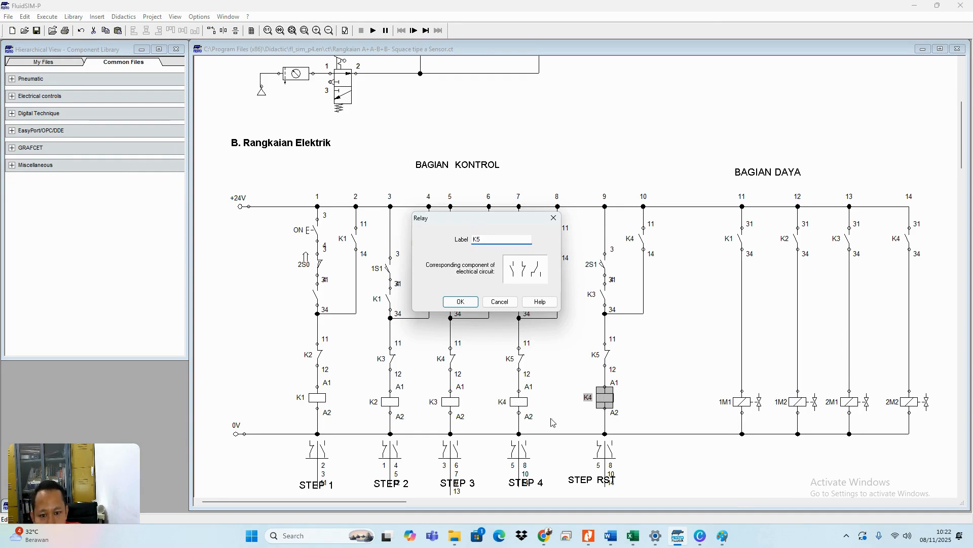
{"action": "left_click", "coordinate": [460, 302]}
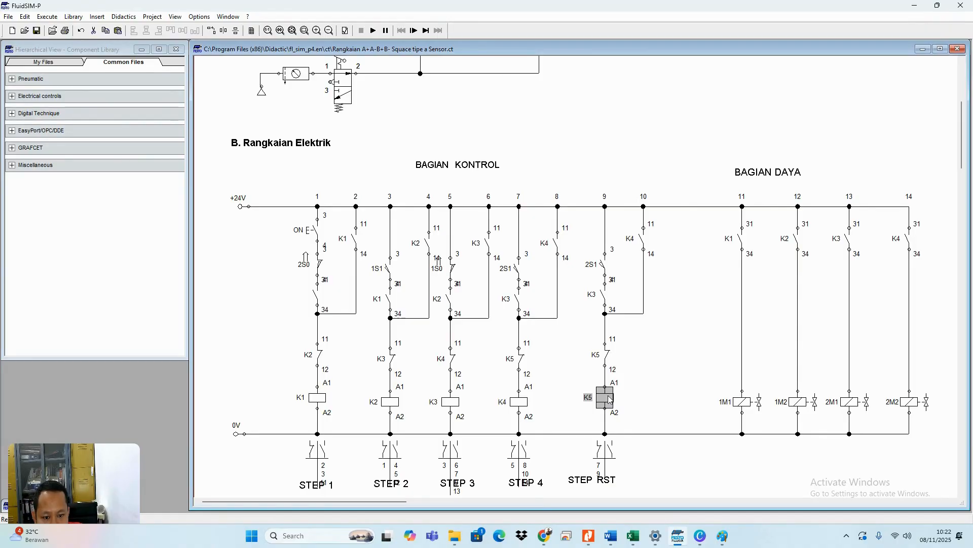
{"action": "double_click", "coordinate": [607, 363]}
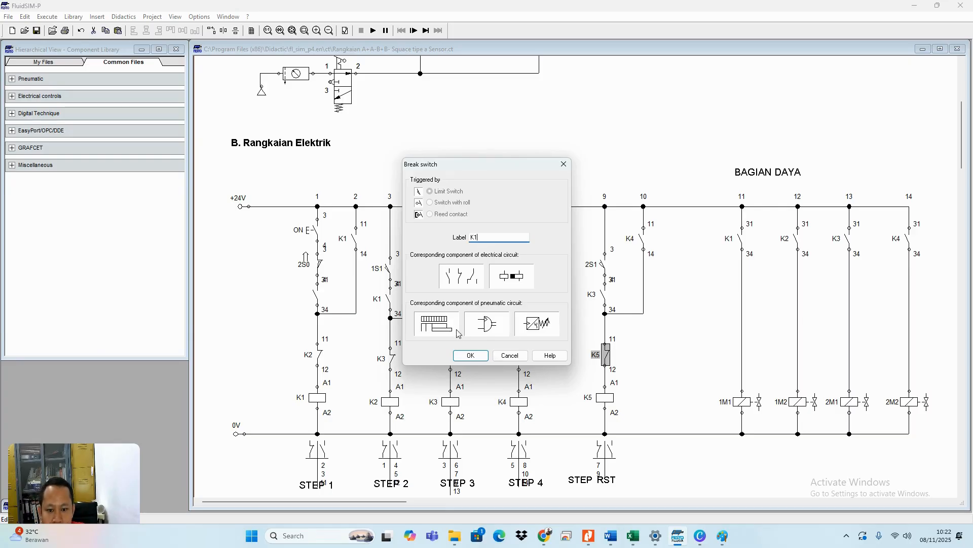
{"action": "left_click", "coordinate": [470, 355]}
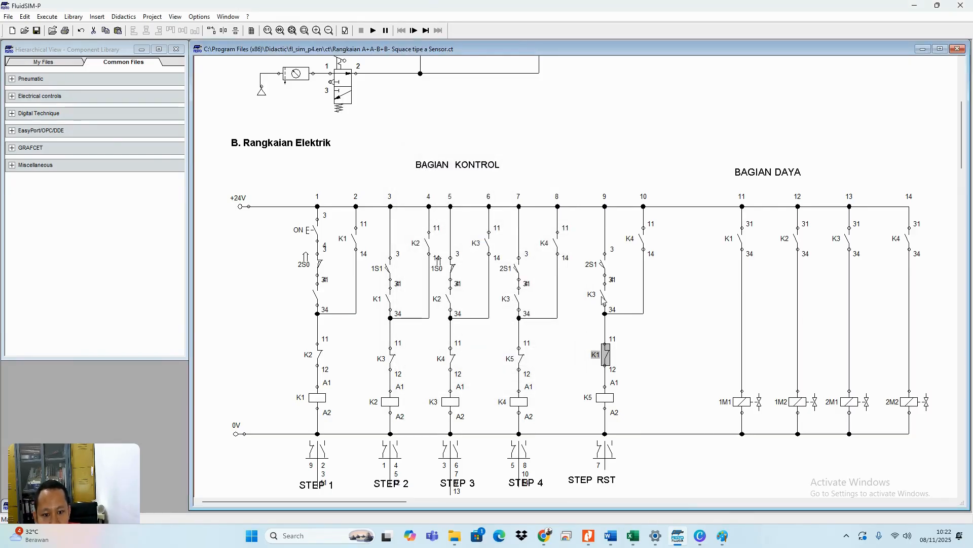
- Relabel the make contact below the limit switch in the STEP RST branch as K4
{"action": "double_click", "coordinate": [606, 303]}
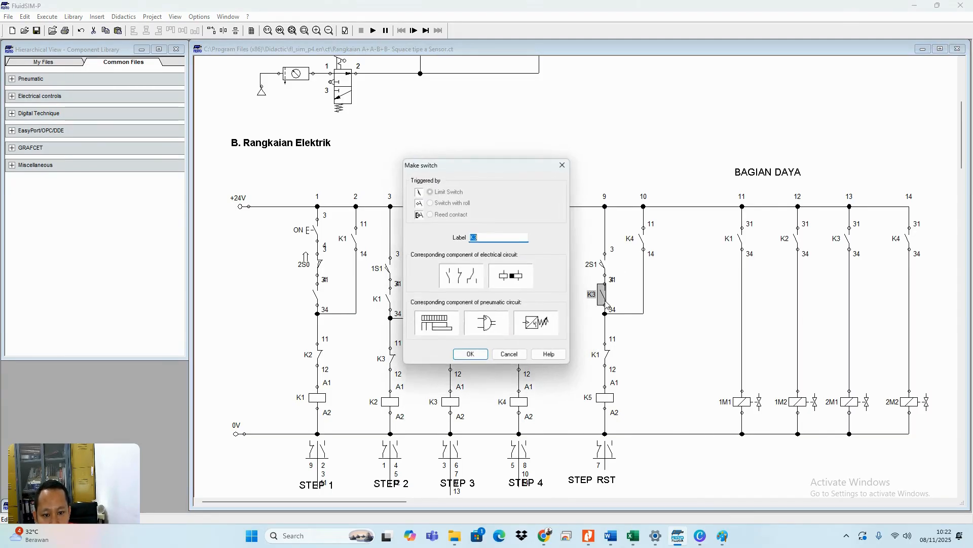
{"action": "type", "text": "K"}
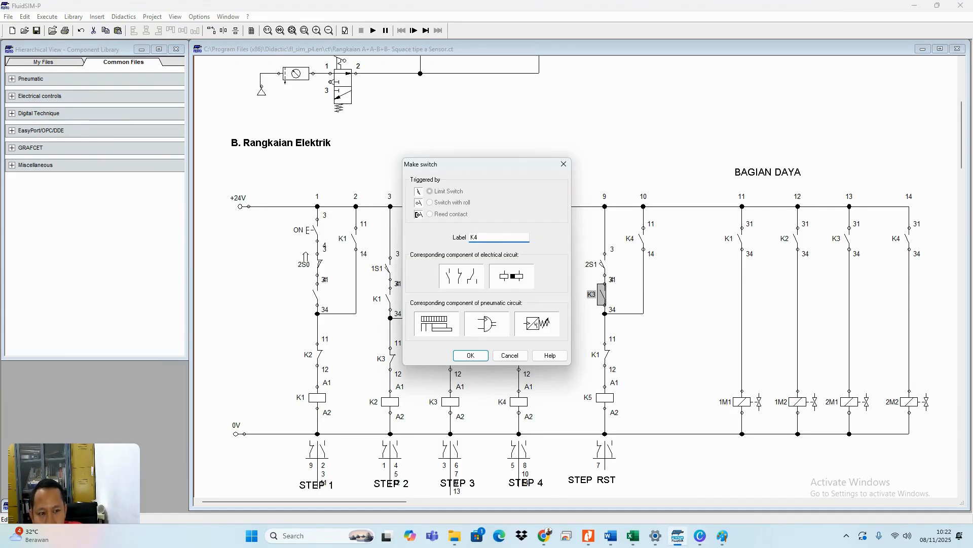
{"action": "type", "text": "4"}
{"action": "left_click", "coordinate": [470, 355]}
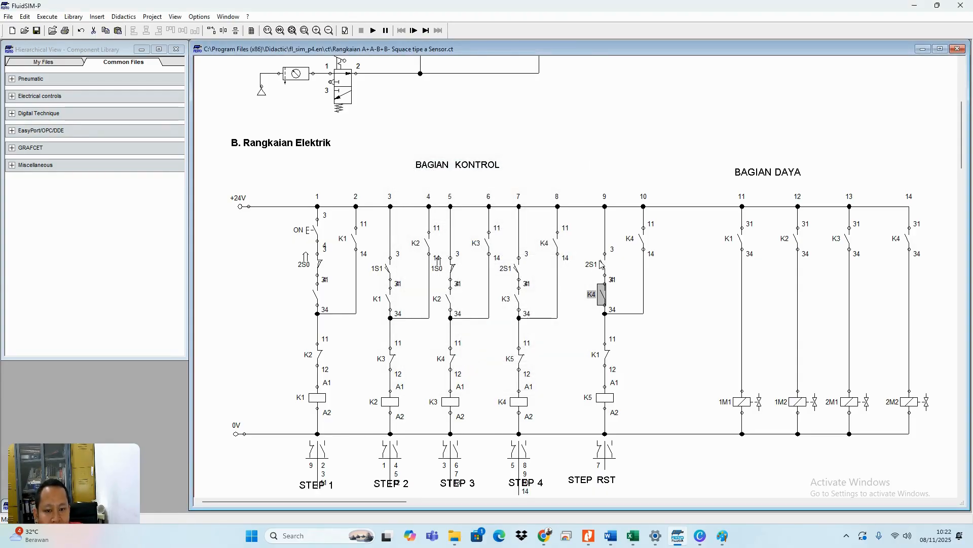
- In the Paint sequence sketch, draw another stroke rising from the circled 2S0 after B-, and return to FluidSIM
{"action": "left_click", "coordinate": [728, 538]}
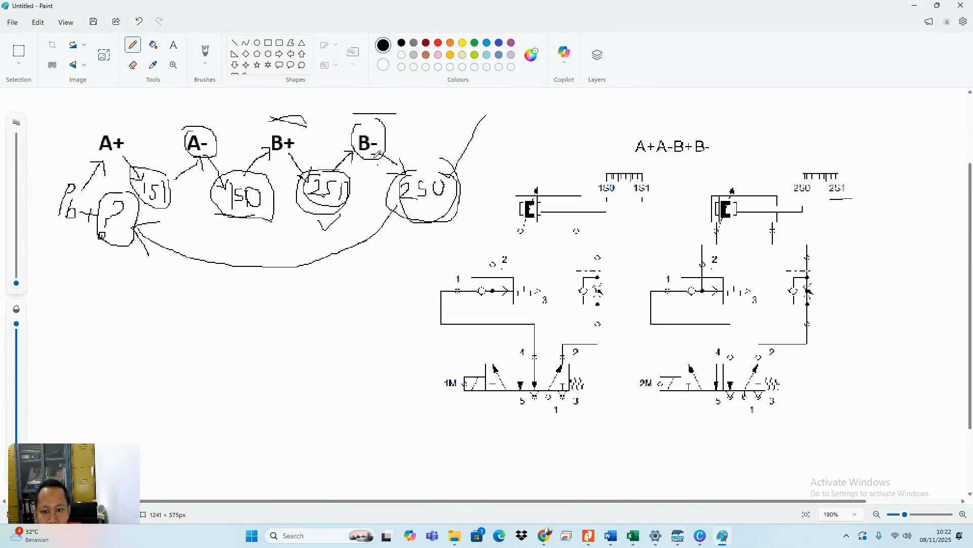
{"action": "mouse_move", "coordinate": [415, 169]}
{"action": "left_mouse_down"}
{"action": "mouse_move", "coordinate": [441, 169]}
{"action": "mouse_move", "coordinate": [476, 131]}
{"action": "left_mouse_up"}
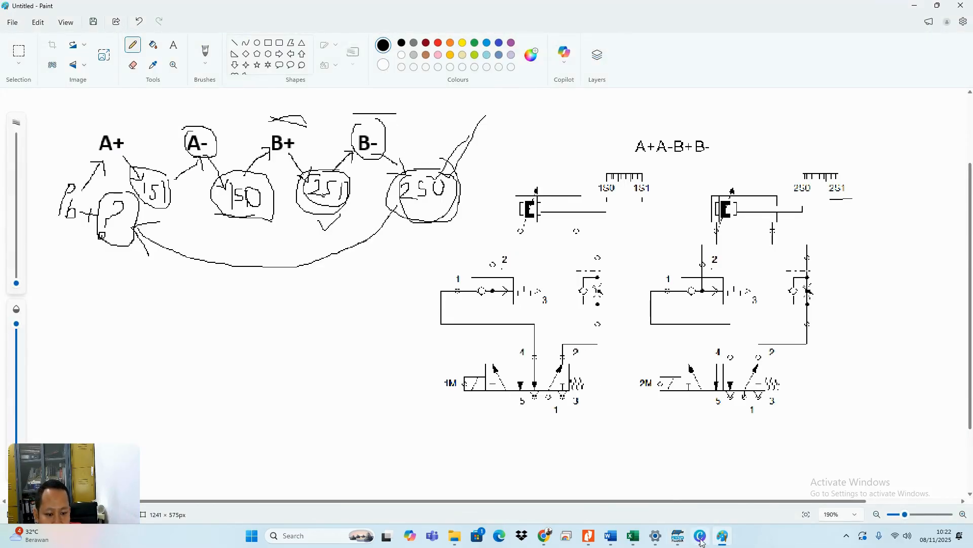
{"action": "left_click", "coordinate": [679, 539]}
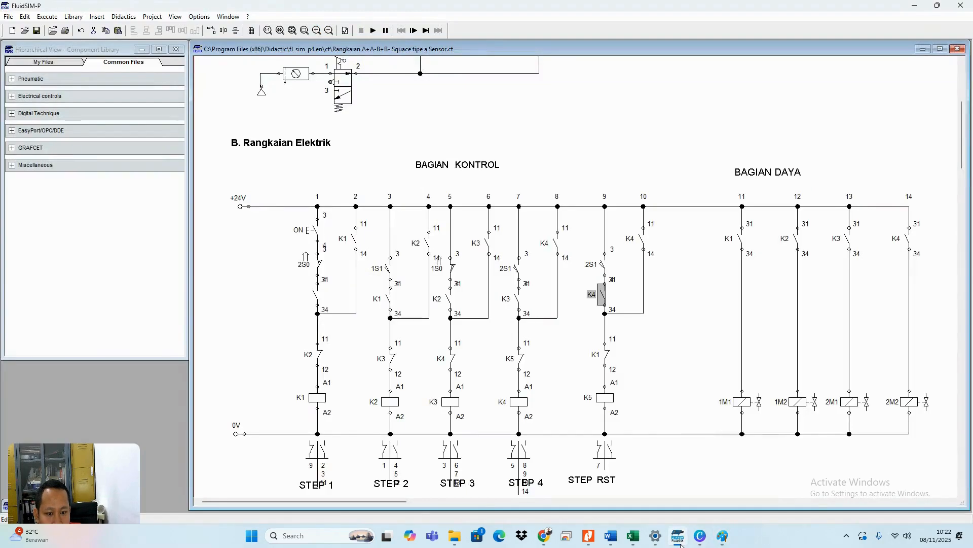
- In the STEP RST branch, relabel the limit switch as 2S0 and the holding contact as K5
{"action": "double_click", "coordinate": [602, 268]}
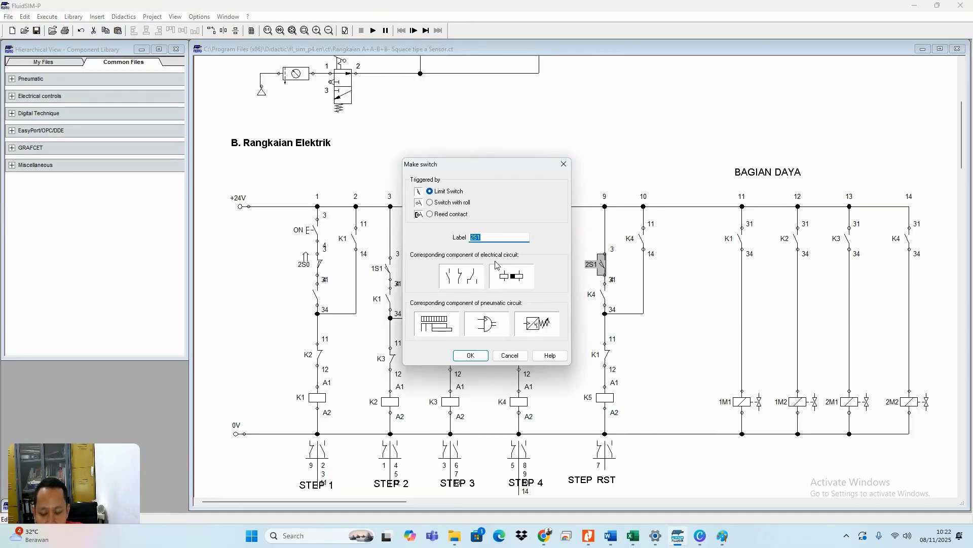
{"action": "type", "text": "2"}
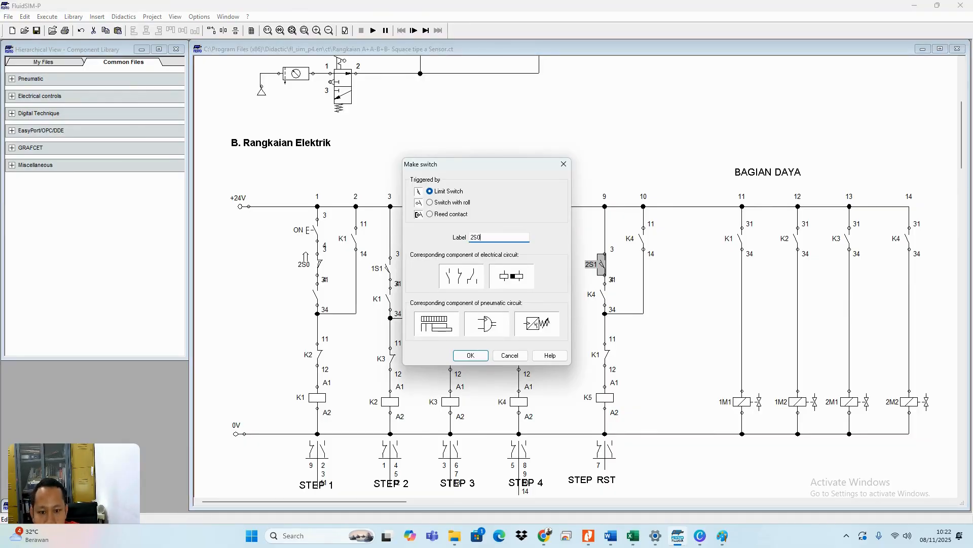
{"action": "left_click", "coordinate": [471, 356]}
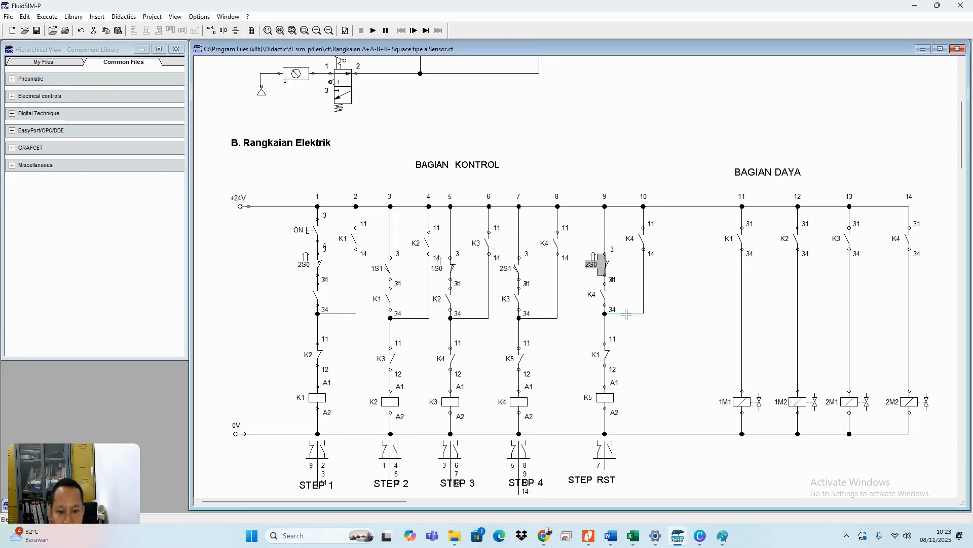
{"action": "double_click", "coordinate": [642, 246]}
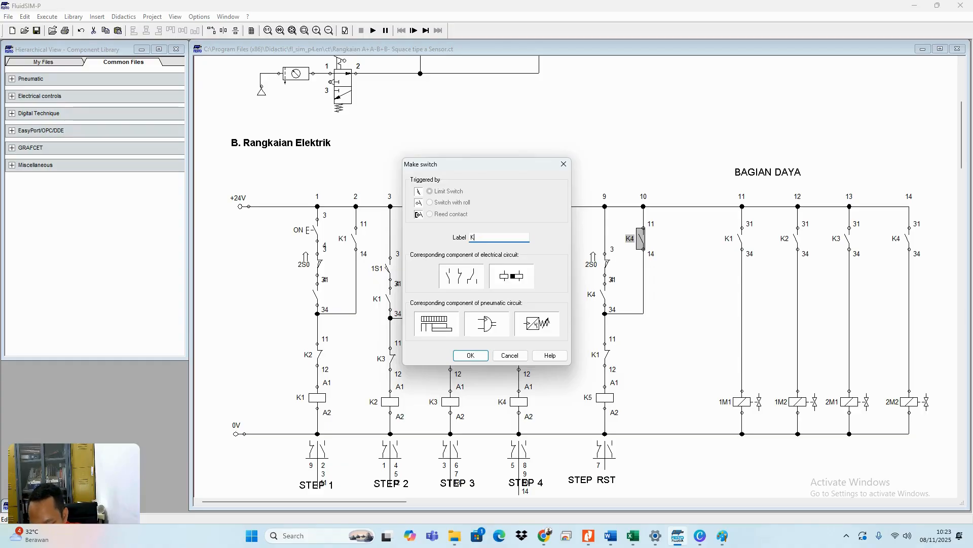
{"action": "type", "text": "K5"}
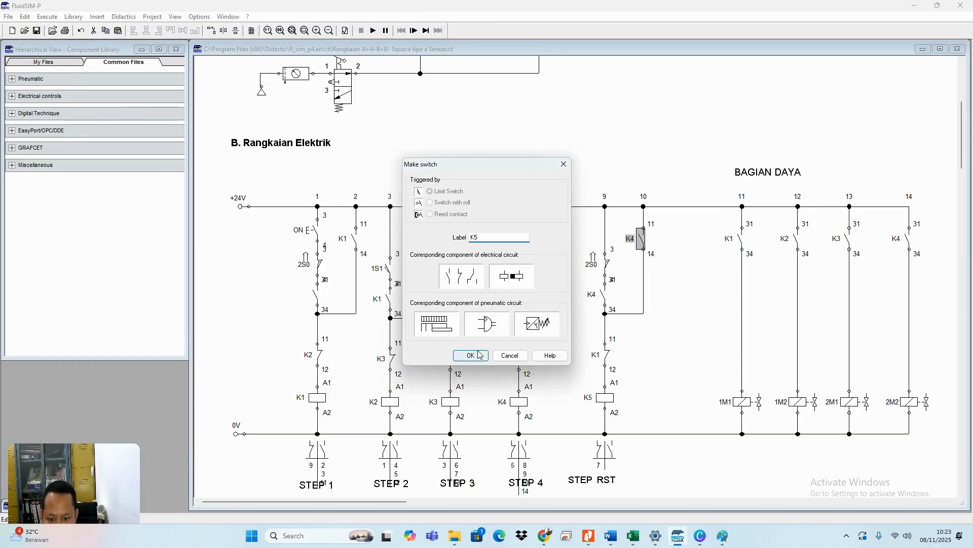
{"action": "left_click", "coordinate": [472, 355]}
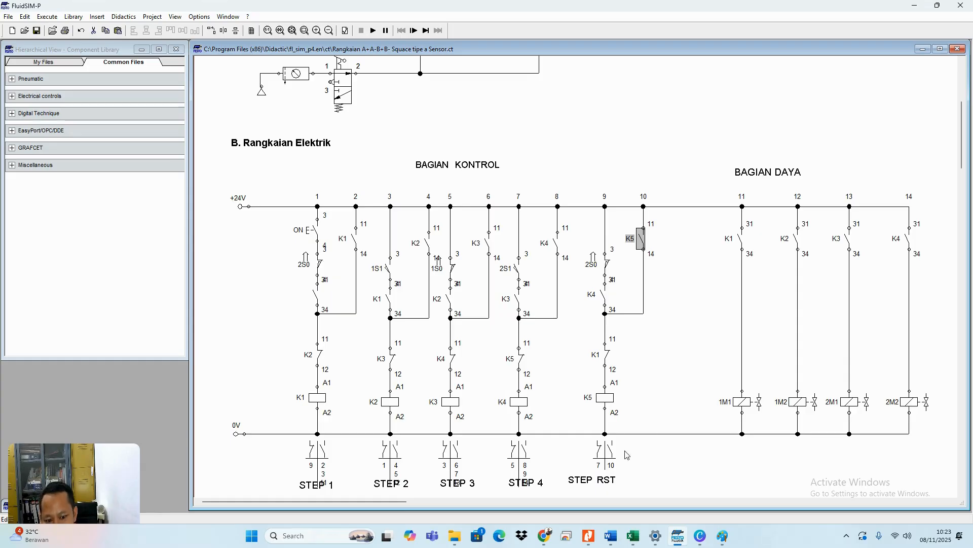
- Move the STEP RST caption directly beneath the K5 branch, in line with the other step captions
{"action": "double_click", "coordinate": [609, 482]}
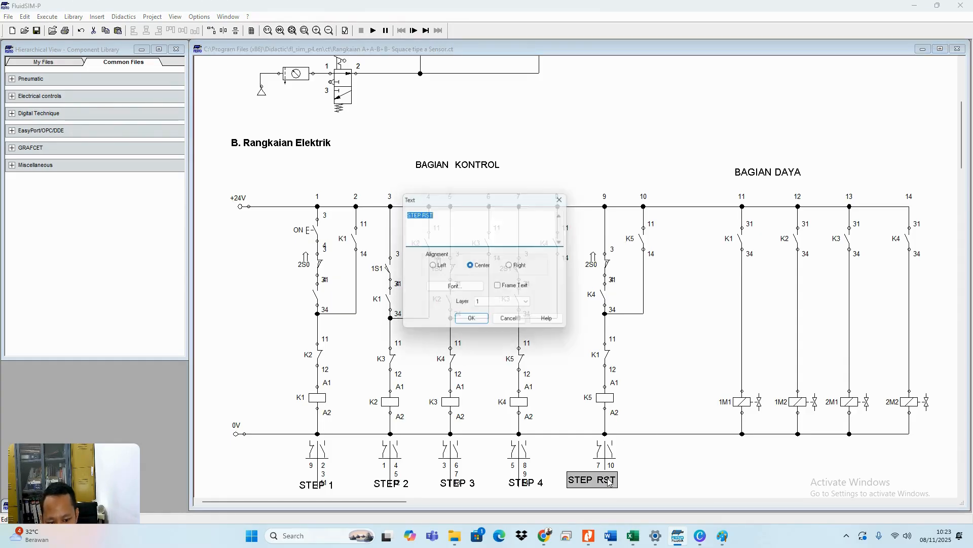
{"action": "left_click", "coordinate": [472, 317]}
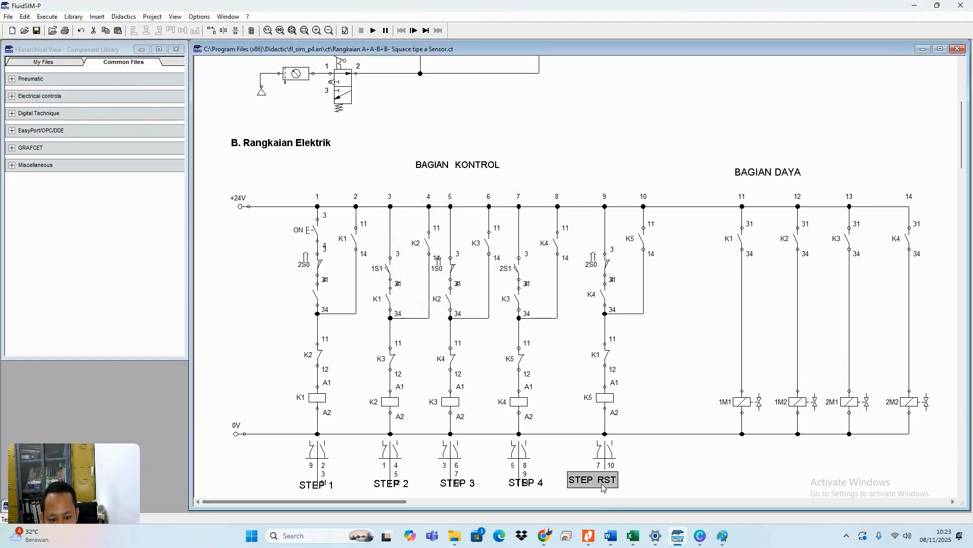
{"action": "left_click_drag", "start_coordinate": [604, 488], "coordinate": [614, 491]}
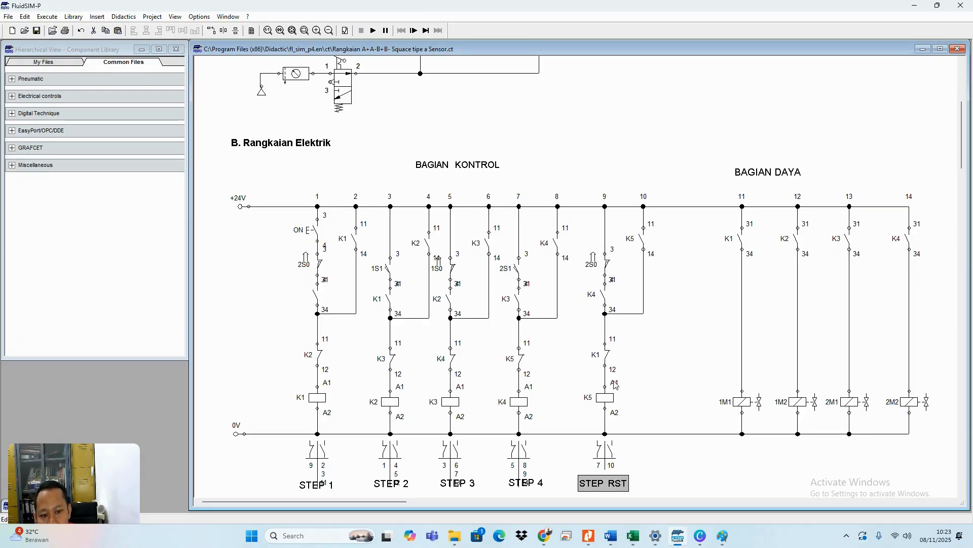
- Duplicate the K1 relay coil, place the copy beside the STEP 1 branch, and label it K0
{"action": "left_click", "coordinate": [321, 403]}
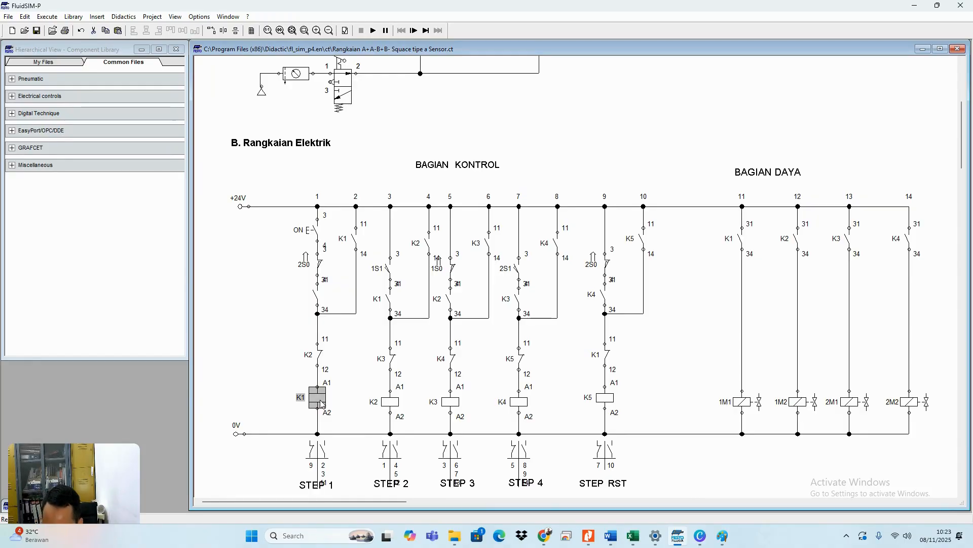
{"action": "key", "text": "ctrl+v"}
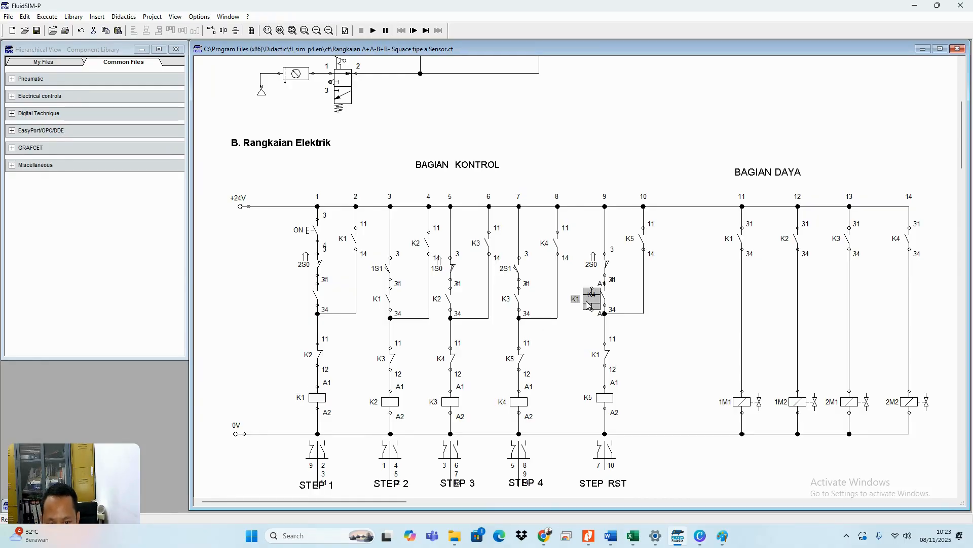
{"action": "left_click_drag", "start_coordinate": [588, 304], "coordinate": [264, 397]}
{"action": "double_click", "coordinate": [269, 398]}
{"action": "type", "text": "K"}
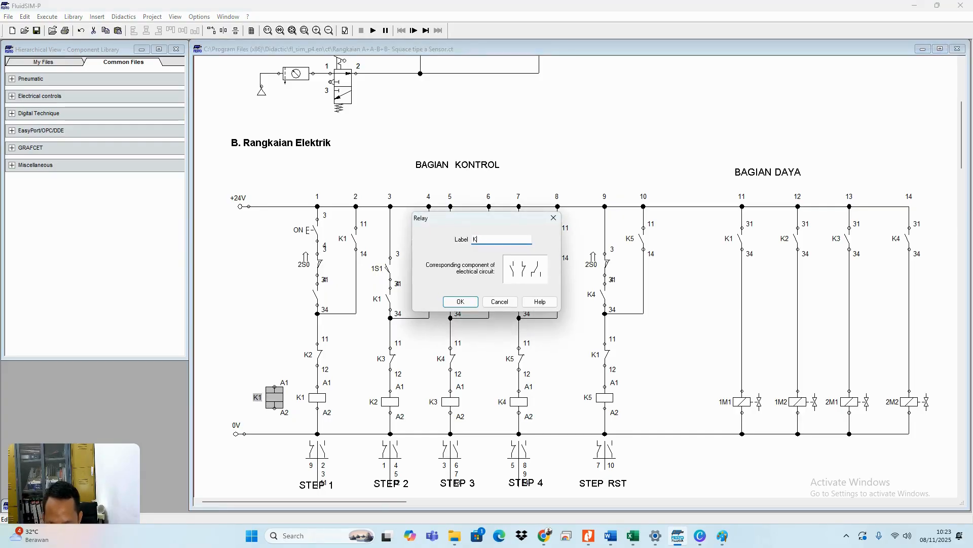
{"action": "type", "text": "0"}
{"action": "left_click", "coordinate": [460, 302]}
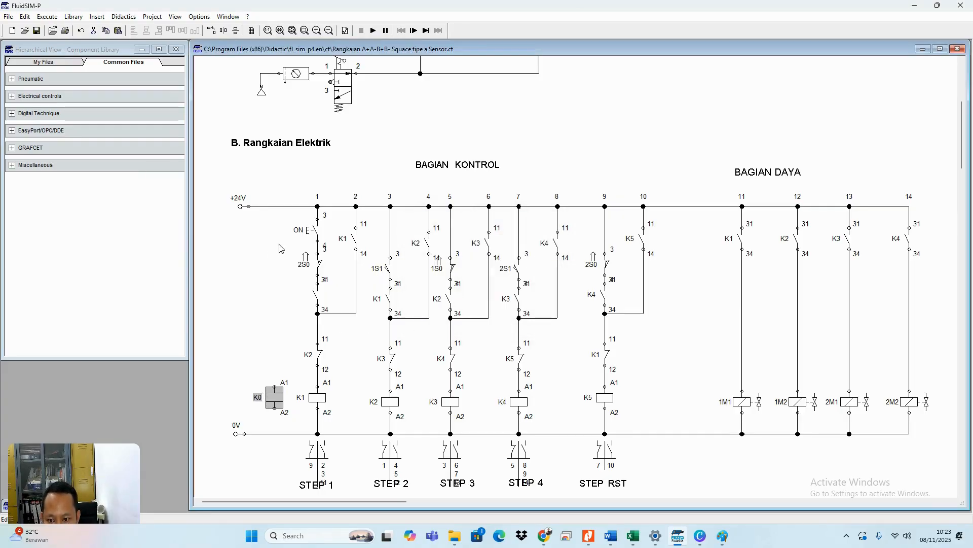
- Copy the 2S0 limit switch from the STEP 1 branch, place it above the K0 coil, and wire the branch between +24V and 0V
{"action": "left_click", "coordinate": [319, 270]}
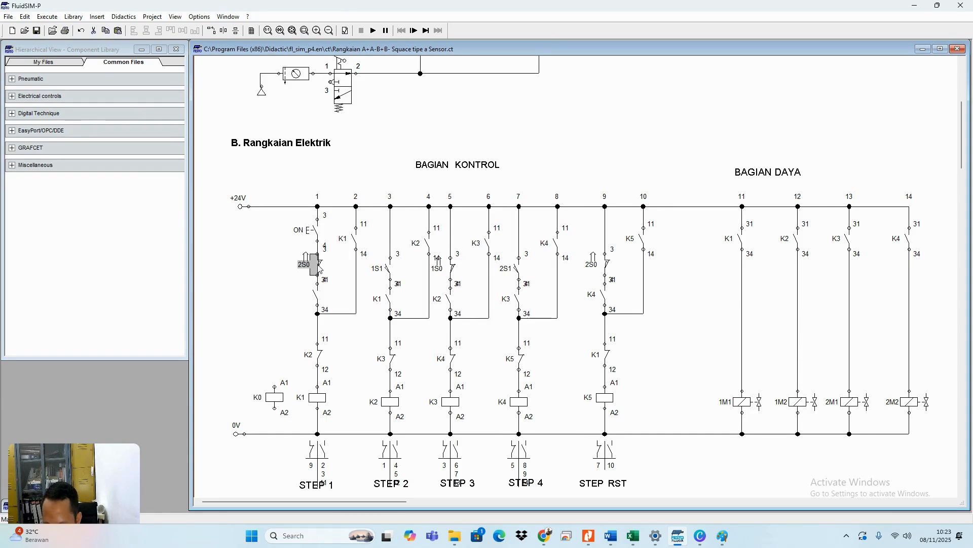
{"action": "key", "text": "ctrl+c"}
{"action": "key", "text": "ctrl+v"}
{"action": "left_click_drag", "start_coordinate": [586, 298], "coordinate": [284, 301]}
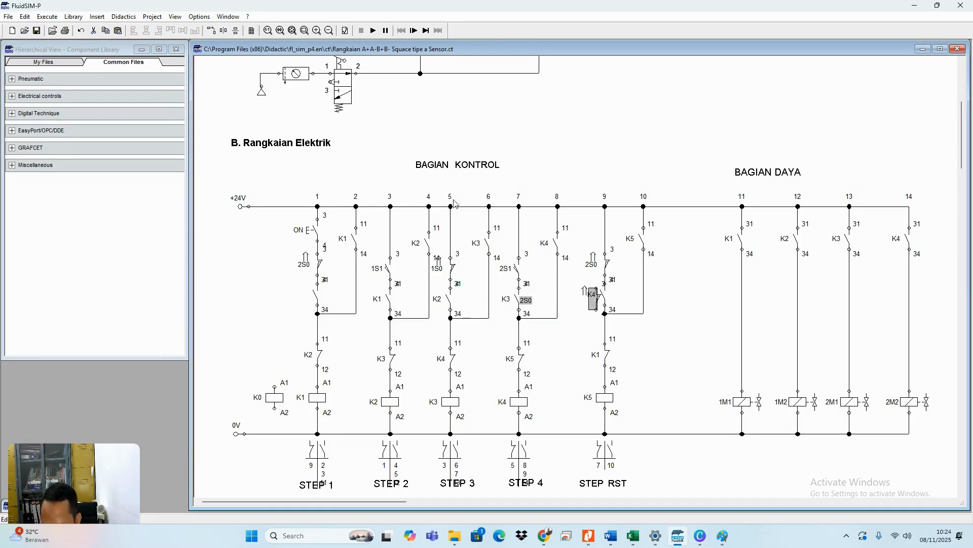
{"action": "left_click", "coordinate": [82, 32]}
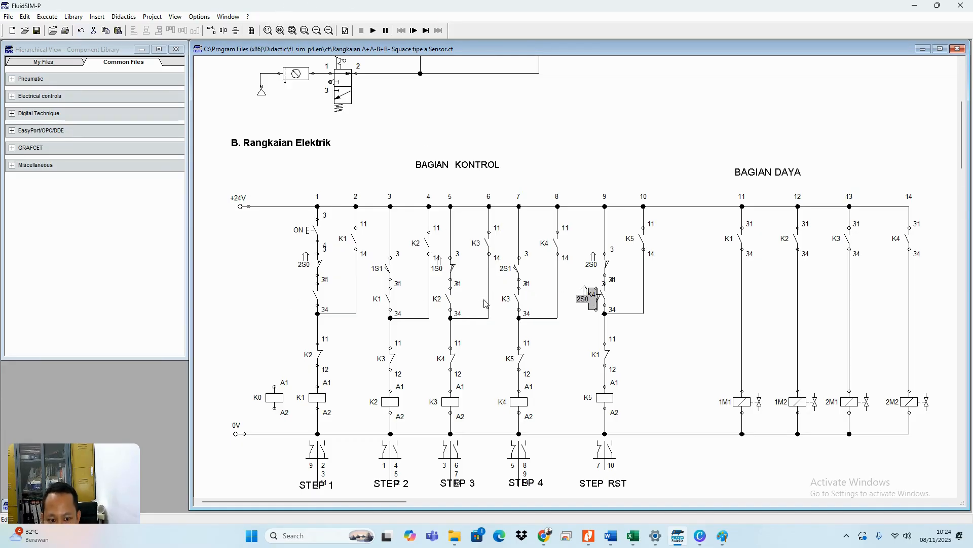
{"action": "left_click_drag", "start_coordinate": [590, 300], "coordinate": [272, 433]}
{"action": "left_click", "coordinate": [280, 309]}
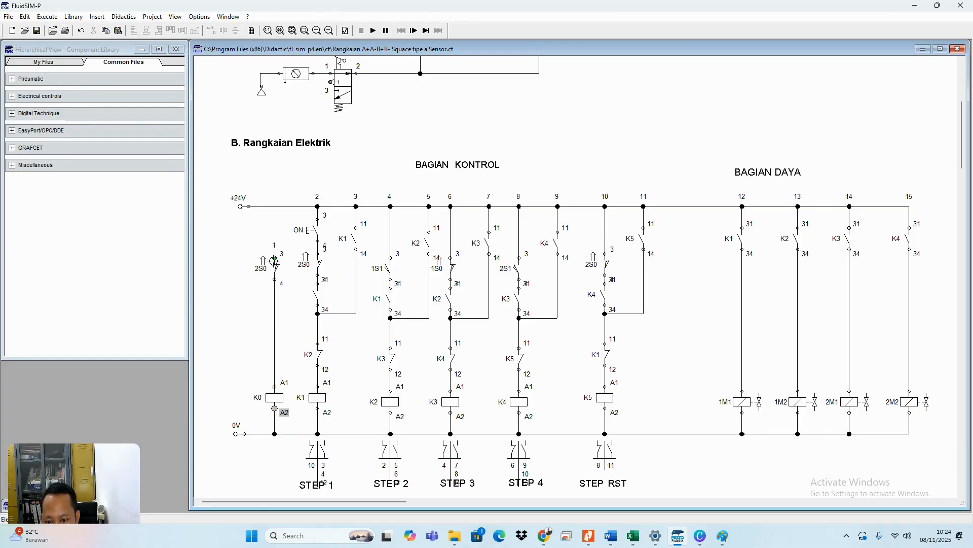
{"action": "left_click_drag", "start_coordinate": [274, 257], "coordinate": [274, 206]}
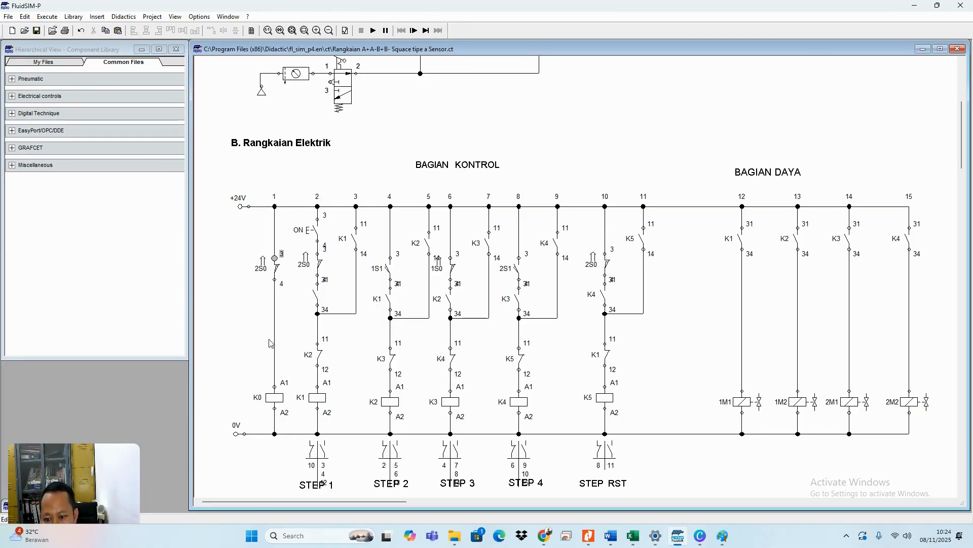
- Relabel the 2S0 switches in the STEP 1 and STEP RST branches as K0 so the relay drives both contacts
{"action": "double_click", "coordinate": [319, 265]}
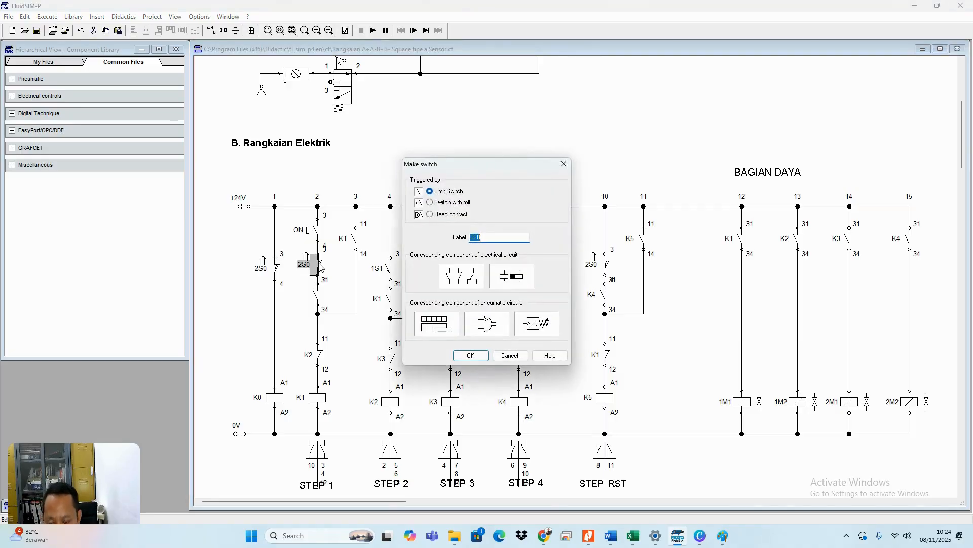
{"action": "type", "text": "K0"}
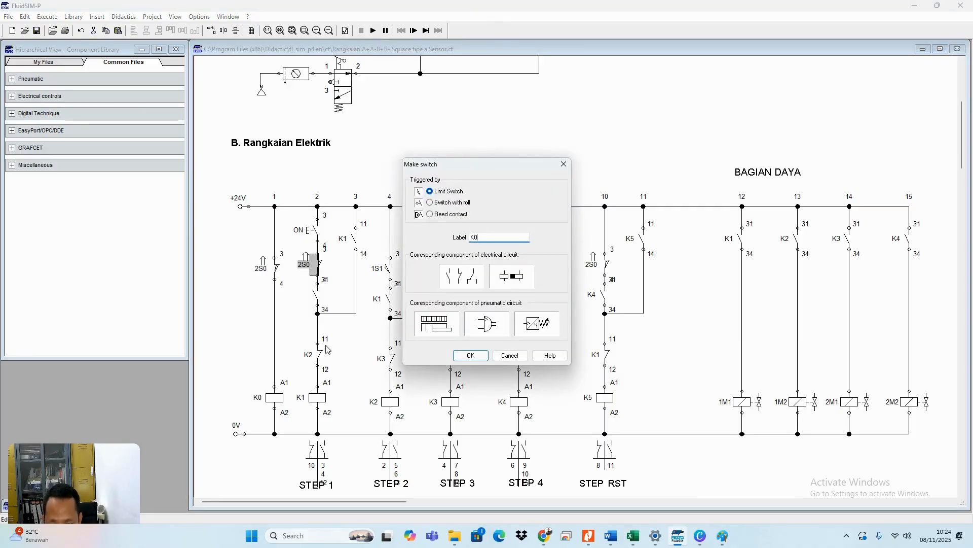
{"action": "left_click", "coordinate": [474, 357]}
{"action": "double_click", "coordinate": [606, 266]}
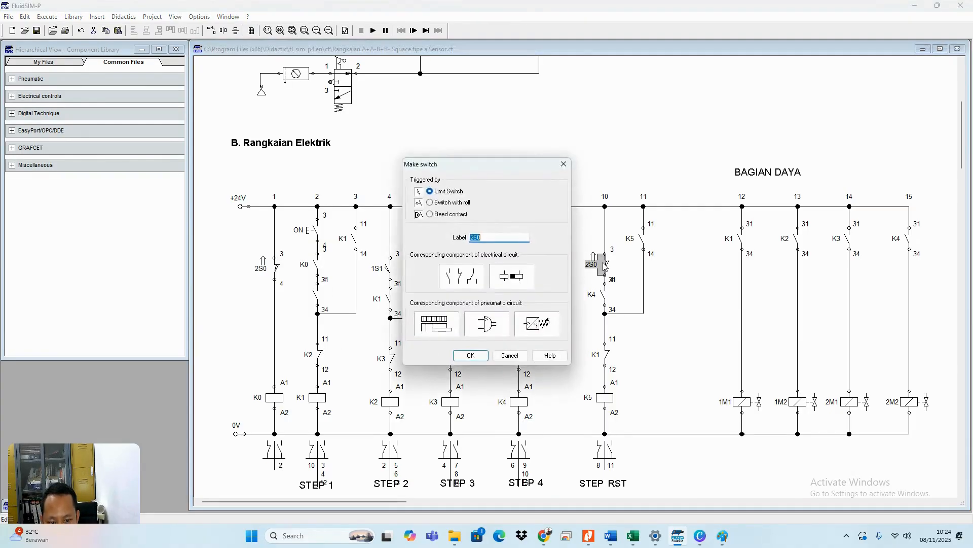
{"action": "type", "text": "K0"}
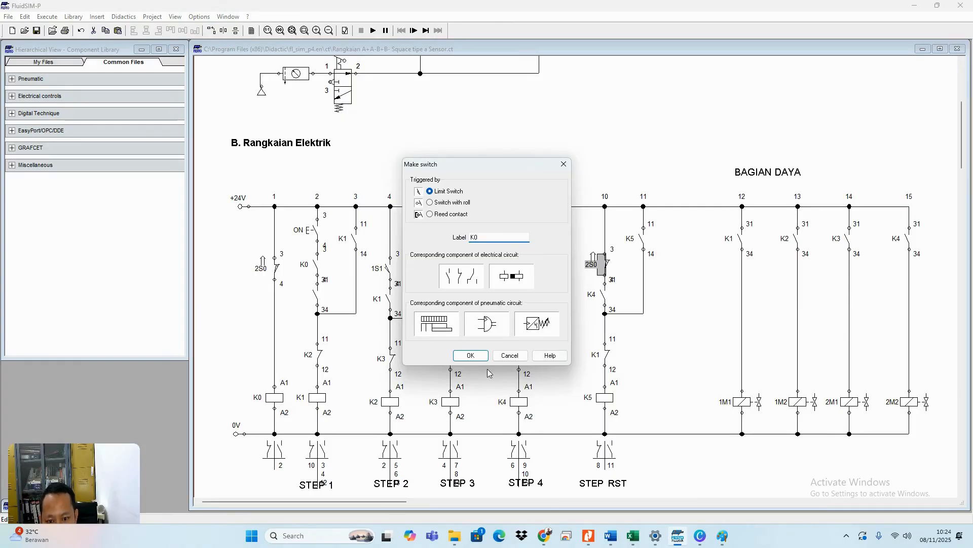
{"action": "left_click", "coordinate": [470, 355]}
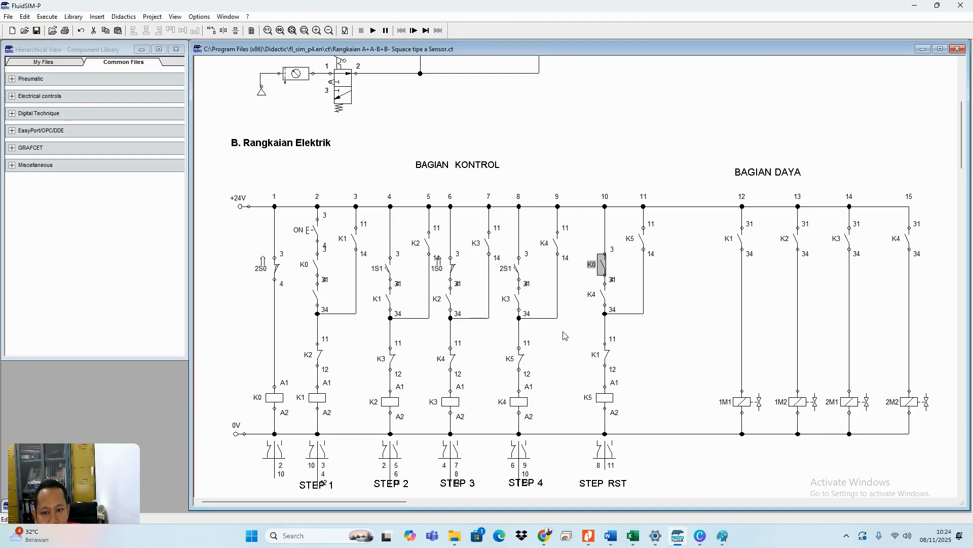
- Run the simulation, inspect the initial state of the pneumatic and electrical circuits, and stop it
{"action": "scroll", "coordinate": [565, 335], "scroll_direction": "up", "scroll_amount": 4}
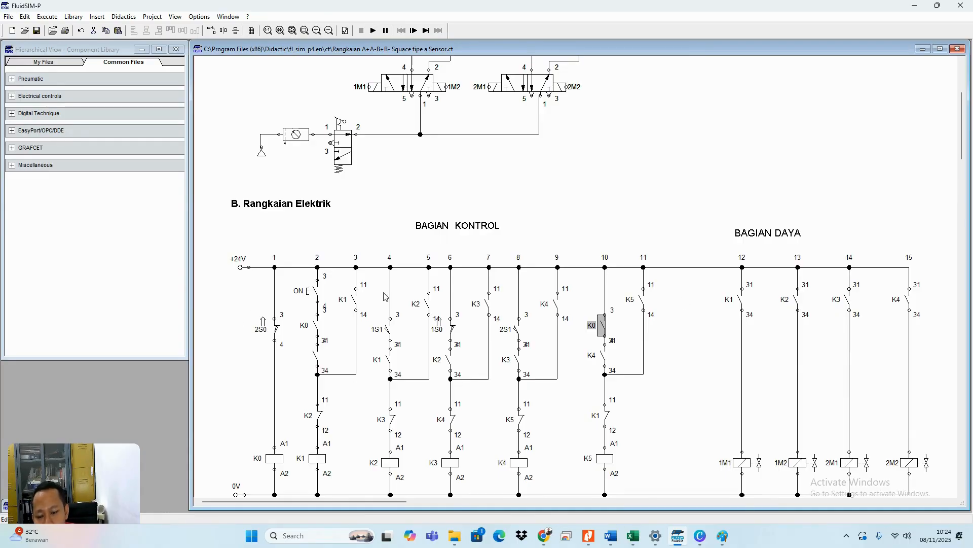
{"action": "left_click", "coordinate": [373, 31]}
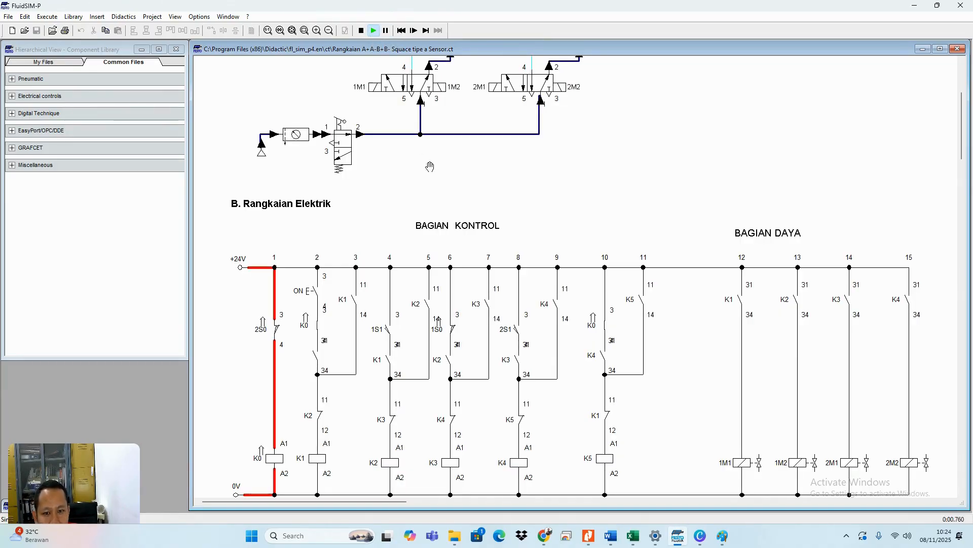
{"action": "scroll", "coordinate": [430, 167], "scroll_direction": "up", "scroll_amount": 5}
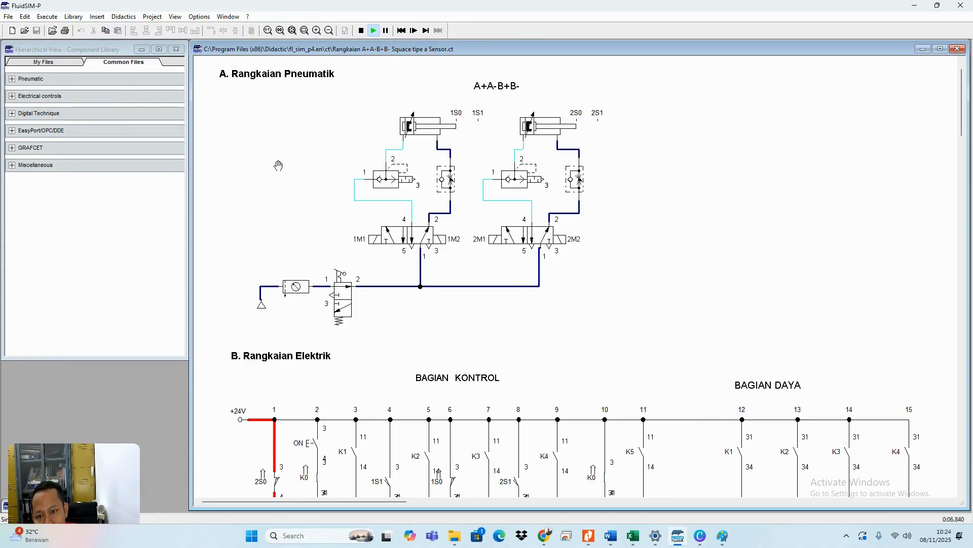
{"action": "scroll", "coordinate": [339, 133], "scroll_direction": "up", "scroll_amount": 1}
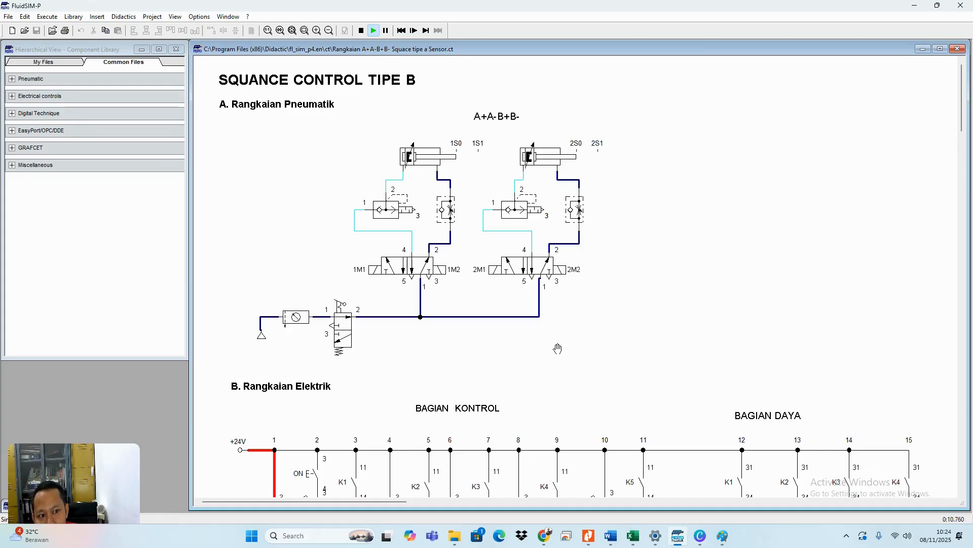
{"action": "scroll", "coordinate": [558, 349], "scroll_direction": "down", "scroll_amount": 4}
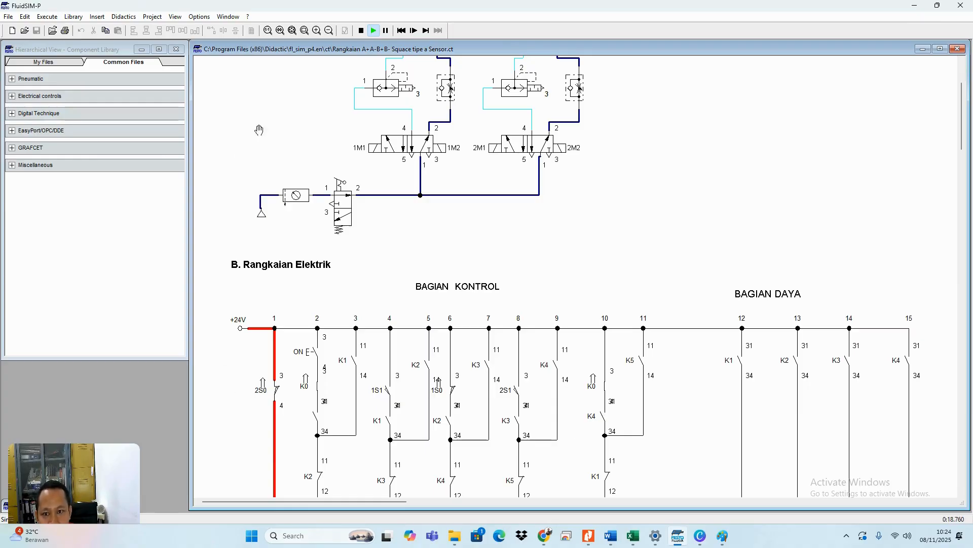
{"action": "left_click", "coordinate": [361, 31]}
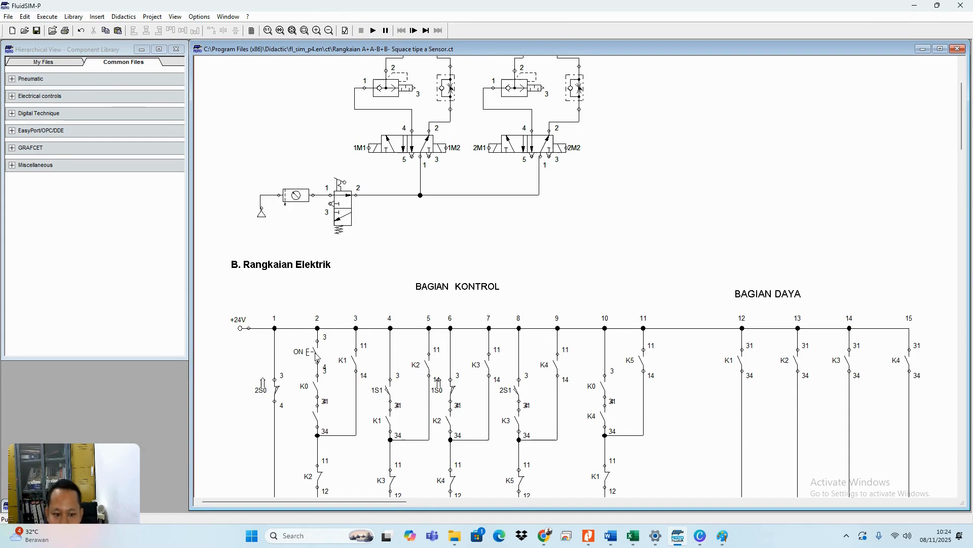
- Duplicate the ON pushbutton, wire the copy in parallel with the K5 holding contact of the STEP RST branch, and label it RST
{"action": "left_click", "coordinate": [315, 356]}
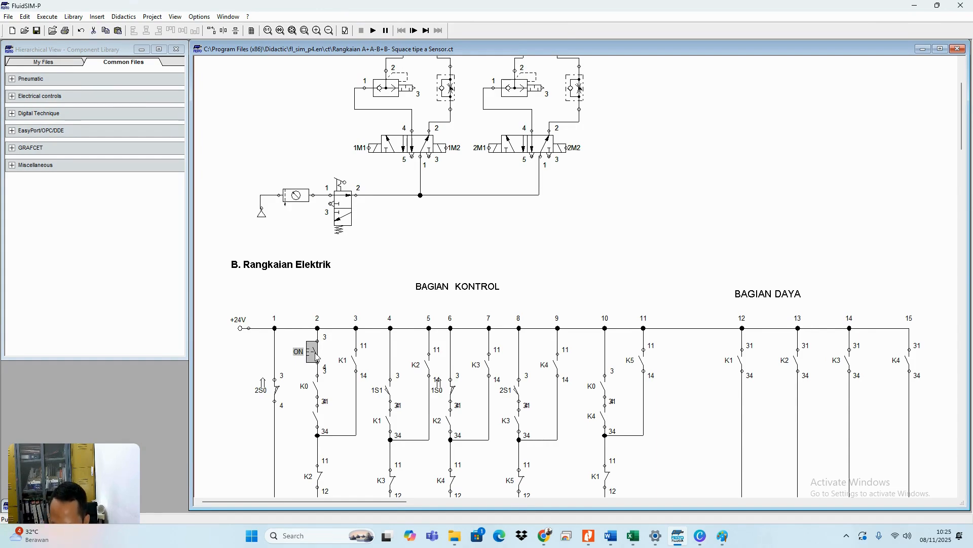
{"action": "left_click_drag", "start_coordinate": [315, 356], "coordinate": [672, 329]}
{"action": "left_click_drag", "start_coordinate": [674, 380], "coordinate": [643, 435]}
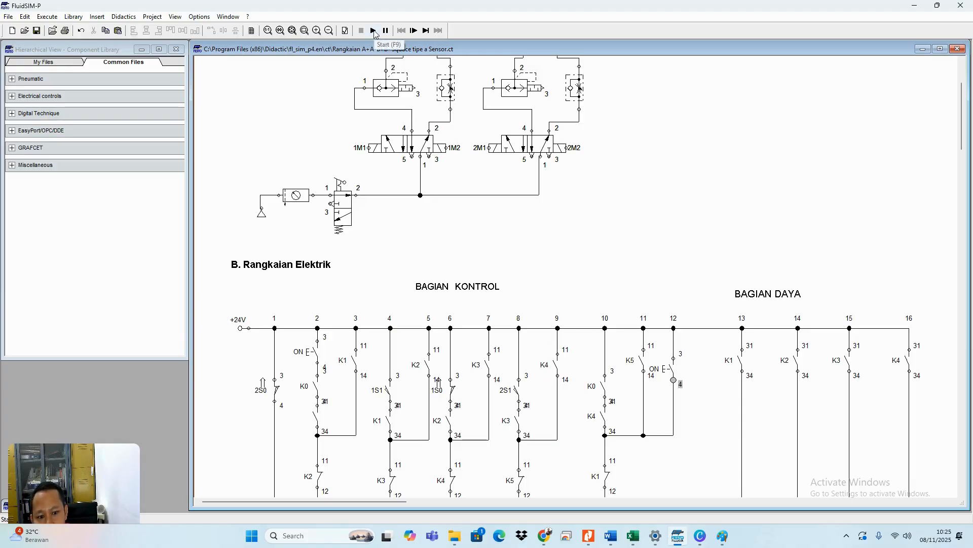
{"action": "double_click", "coordinate": [667, 376]}
{"action": "type", "text": "RST"}
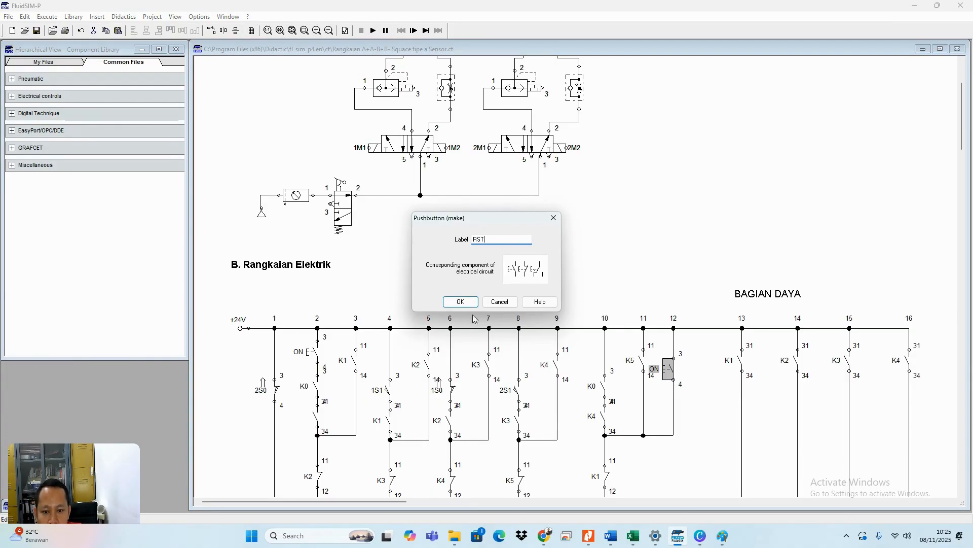
{"action": "left_click", "coordinate": [460, 301]}
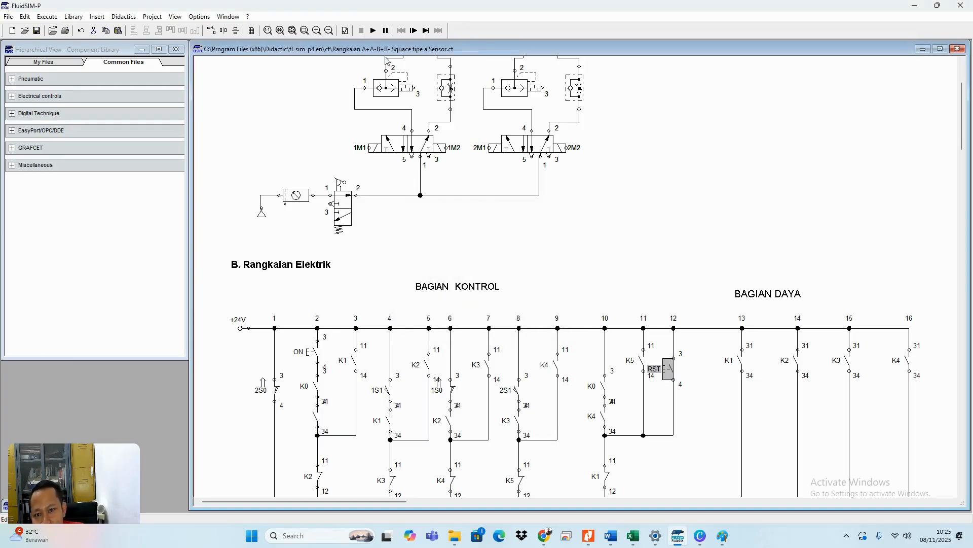
- Simulate the circuit with both sections in view, operate the ON and RST pushbuttons, and stop the simulation
{"action": "left_click", "coordinate": [374, 31]}
{"action": "scroll", "coordinate": [605, 258], "scroll_direction": "up", "scroll_amount": 3}
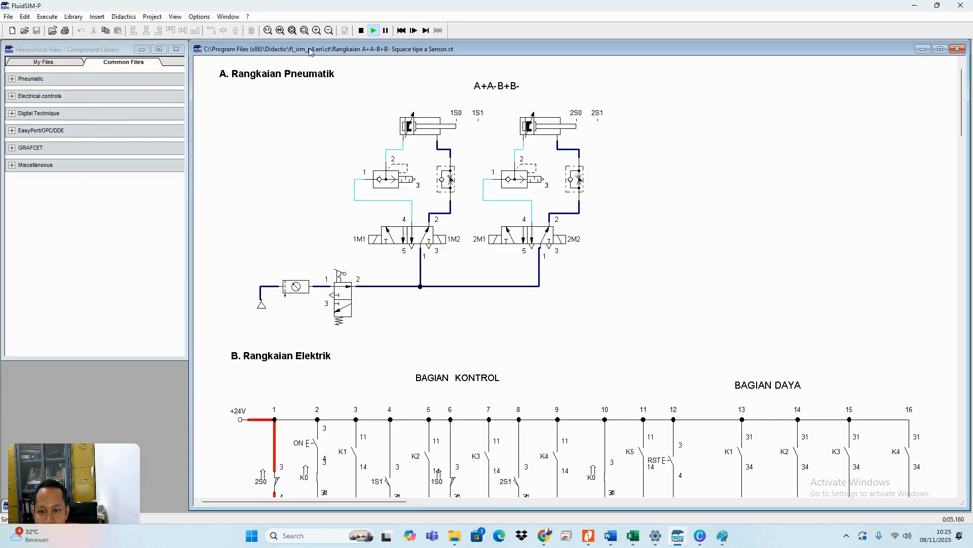
{"action": "left_click", "coordinate": [328, 32]}
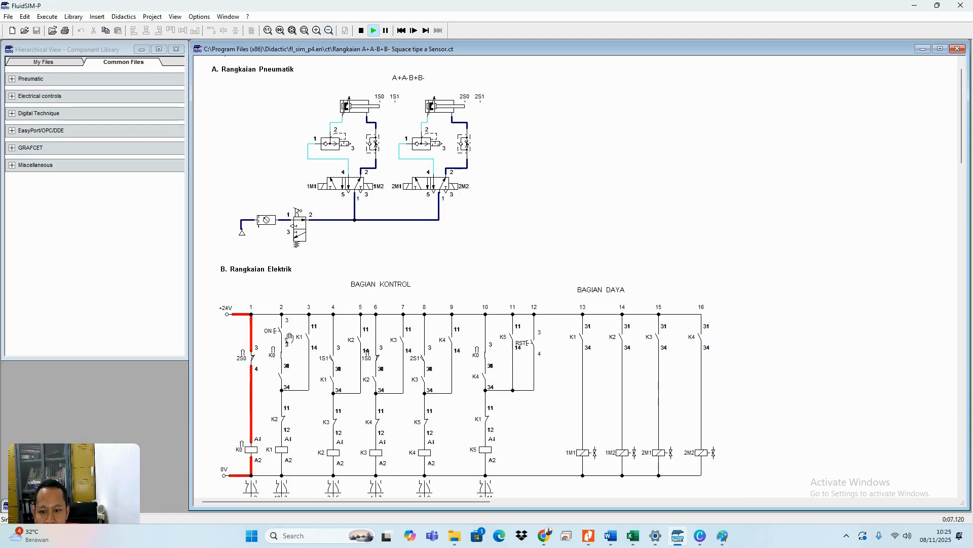
{"action": "left_click", "coordinate": [278, 328]}
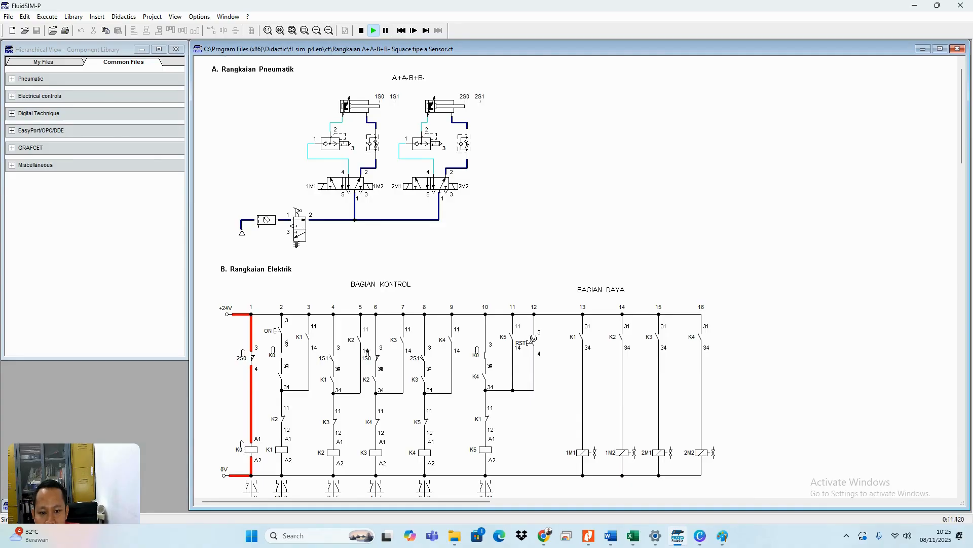
{"action": "left_click", "coordinate": [533, 338]}
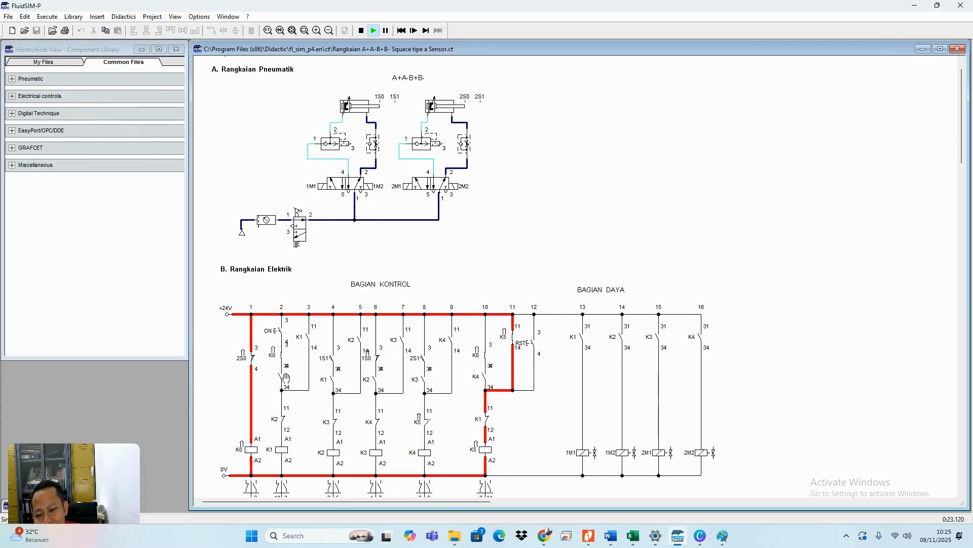
{"action": "left_click", "coordinate": [362, 32]}
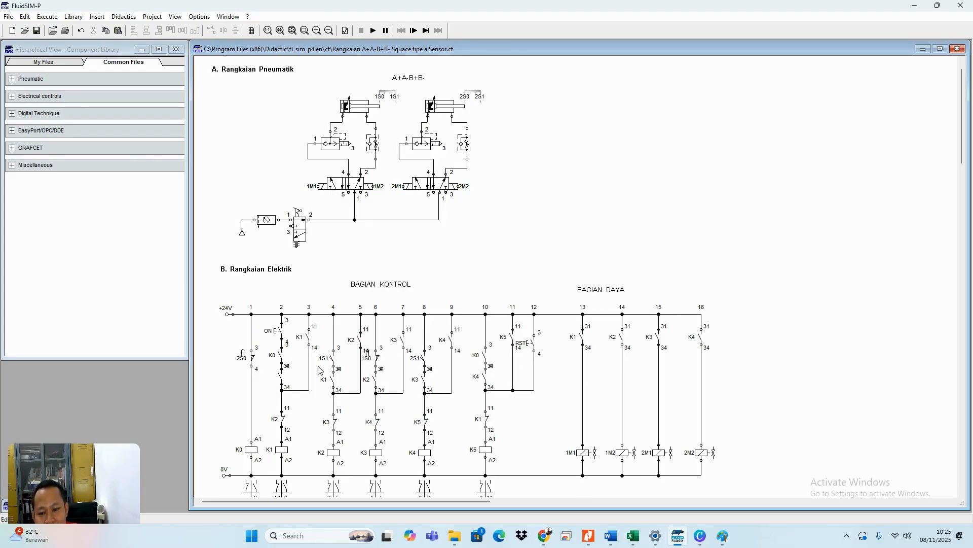
- Label the blank contact in the STEP 1 branch K5 and test the circuit in simulation with the ON and RST pushbuttons
{"action": "double_click", "coordinate": [281, 379]}
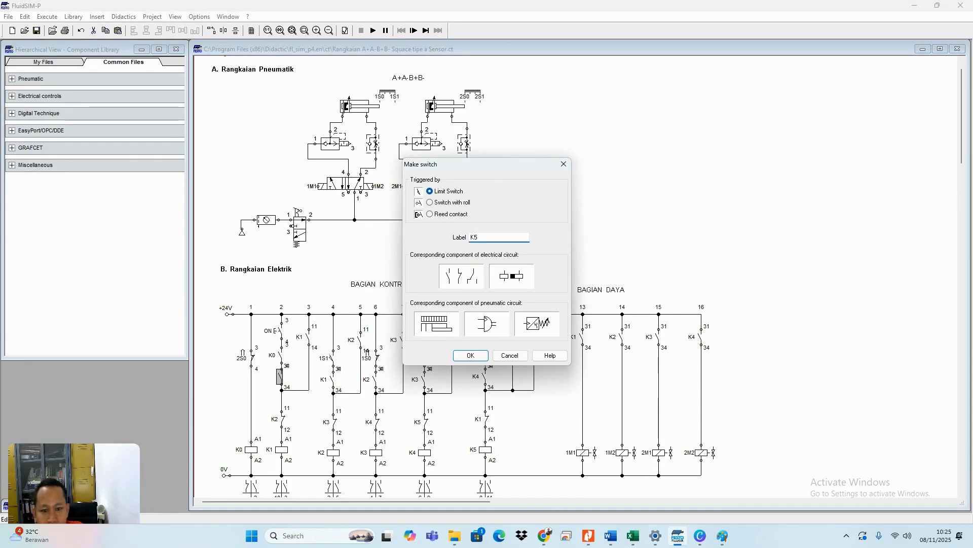
{"action": "left_click", "coordinate": [470, 355]}
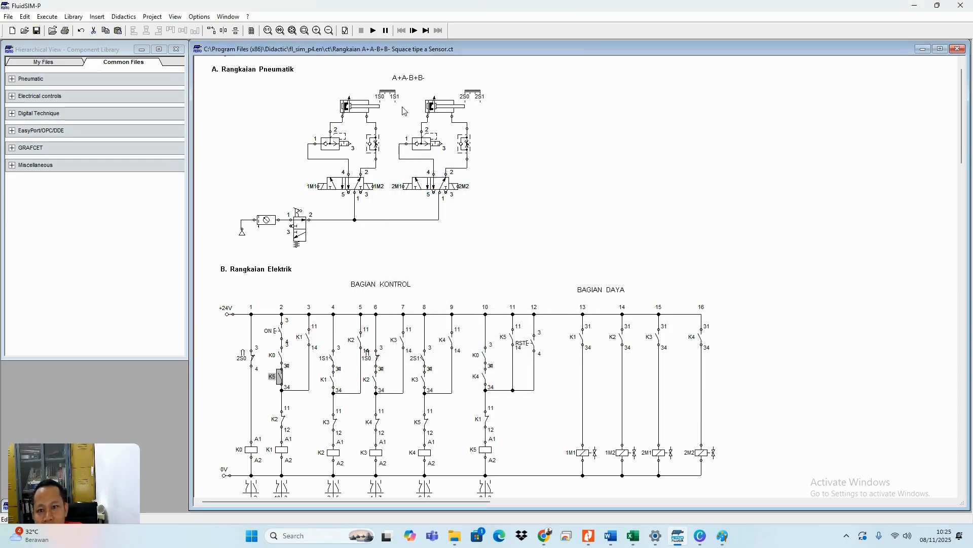
{"action": "left_click", "coordinate": [373, 30]}
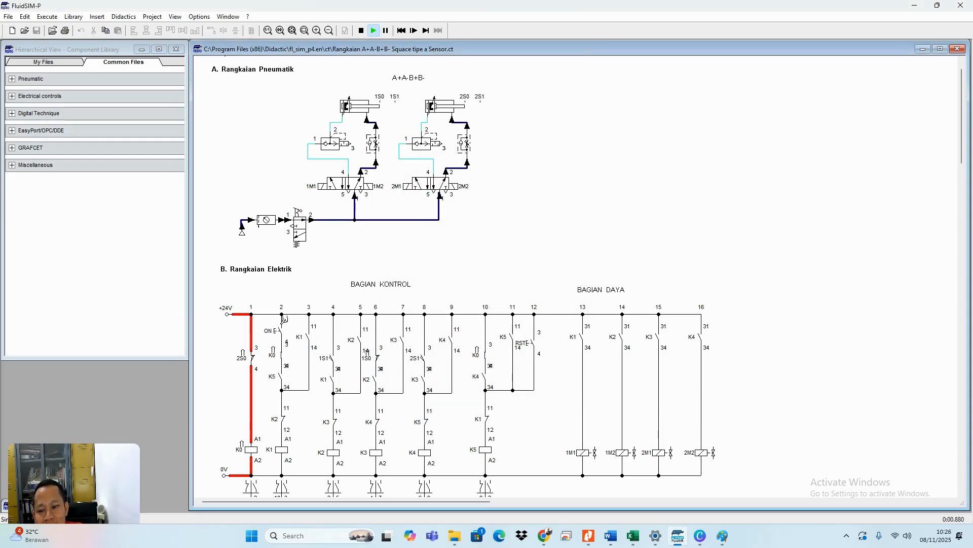
{"action": "left_click", "coordinate": [279, 326]}
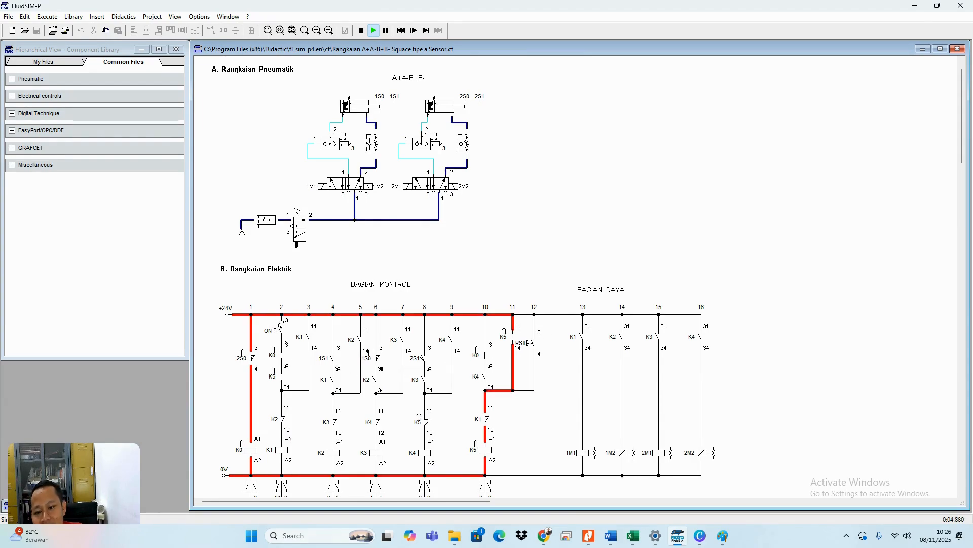
{"action": "left_click", "coordinate": [280, 324]}
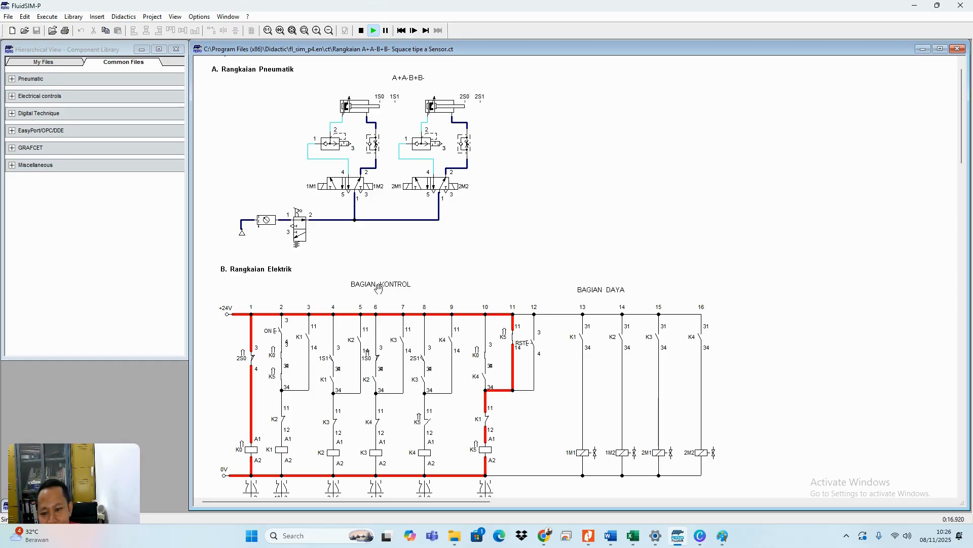
{"action": "left_click", "coordinate": [362, 31]}
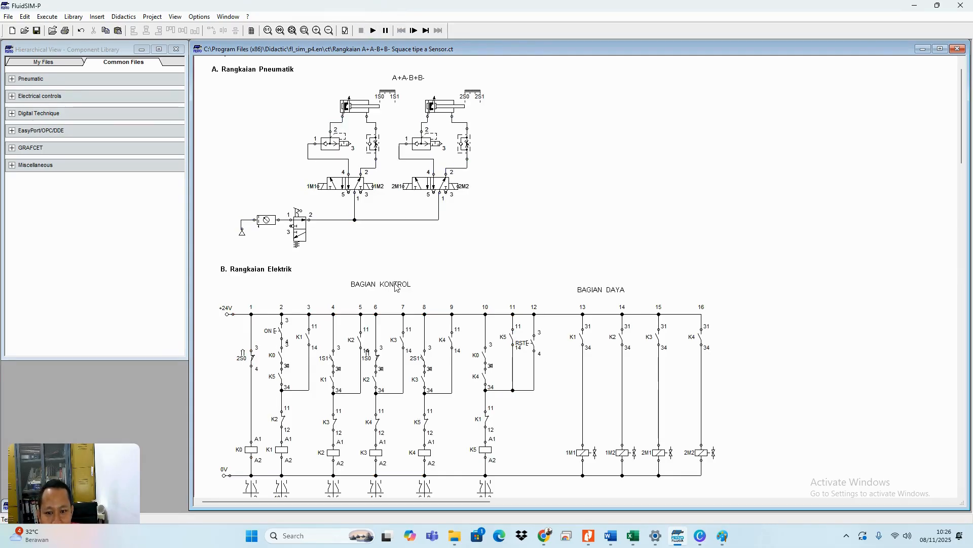
- Move the BAGIAN KONTROL heading slightly down and left, and shift the BAGIAN DAYA heading right to centre it over the power section
{"action": "mouse_move", "coordinate": [397, 287]}
{"action": "left_mouse_down"}
{"action": "mouse_move", "coordinate": [373, 293]}
{"action": "mouse_move", "coordinate": [389, 294]}
{"action": "left_mouse_up"}
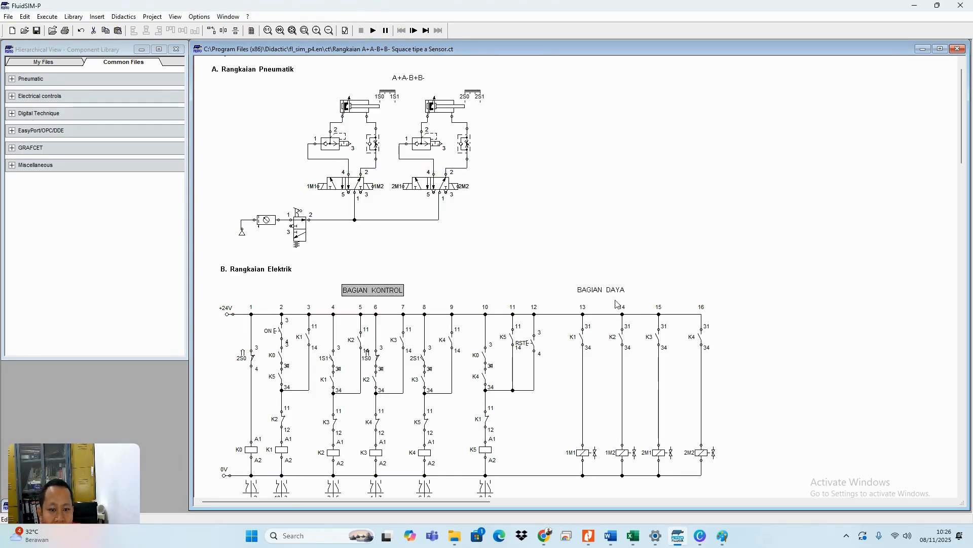
{"action": "left_click_drag", "start_coordinate": [623, 294], "coordinate": [659, 294]}
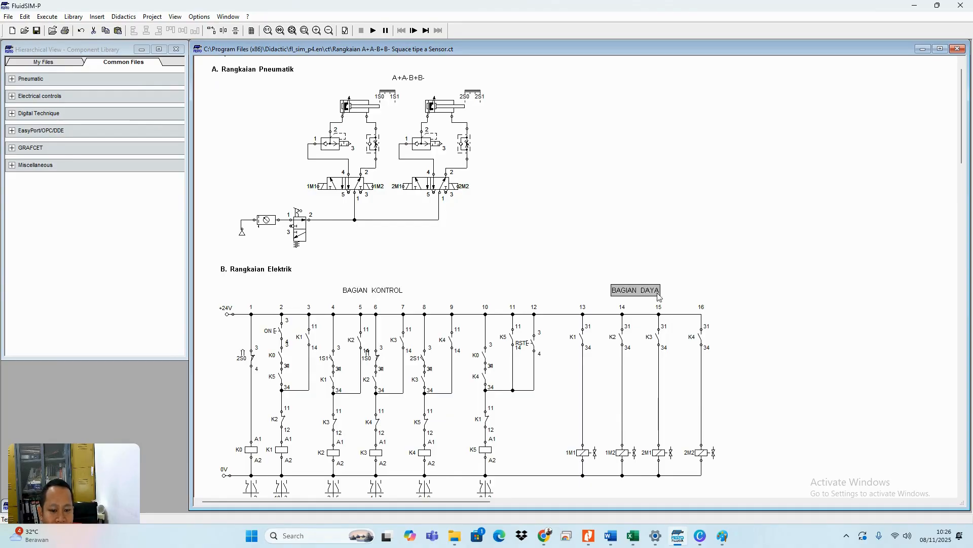
{"action": "scroll", "coordinate": [659, 299], "scroll_direction": "down", "scroll_amount": 4}
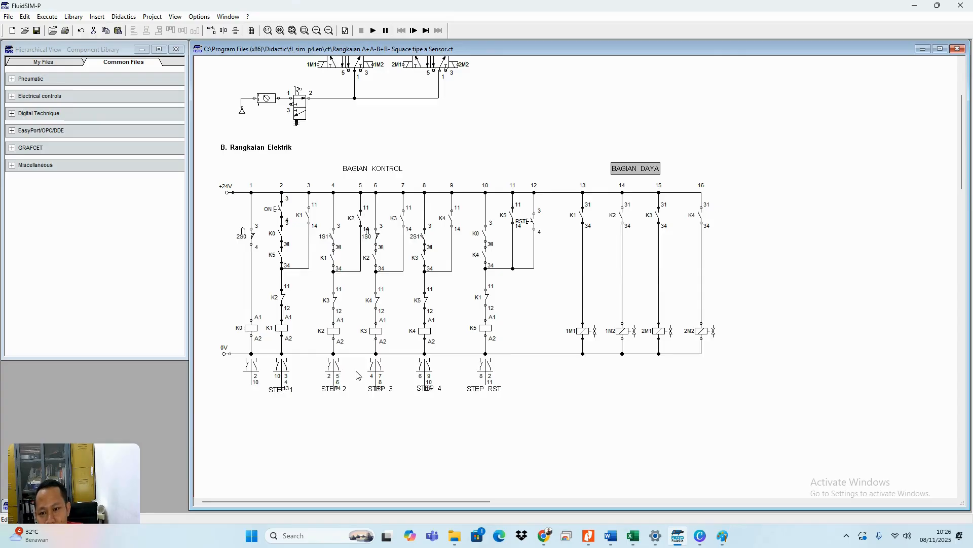
{"action": "scroll", "coordinate": [358, 374], "scroll_direction": "up", "scroll_amount": 4}
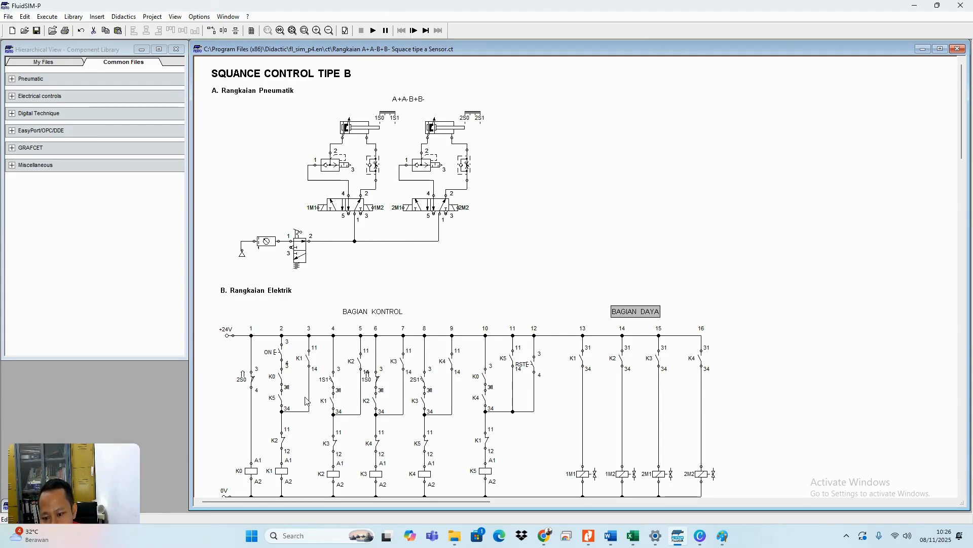
- Start the simulation, reset the control circuit with the RST pushbutton, and run the A+A-B+B- cycle with the ON pushbutton
{"action": "scroll", "coordinate": [306, 402], "scroll_direction": "down", "scroll_amount": 1}
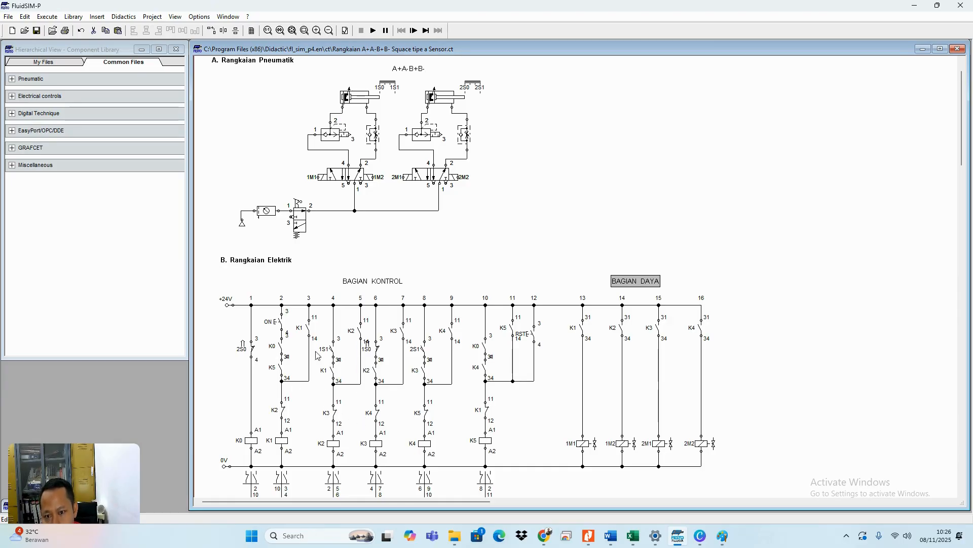
{"action": "left_click", "coordinate": [373, 31]}
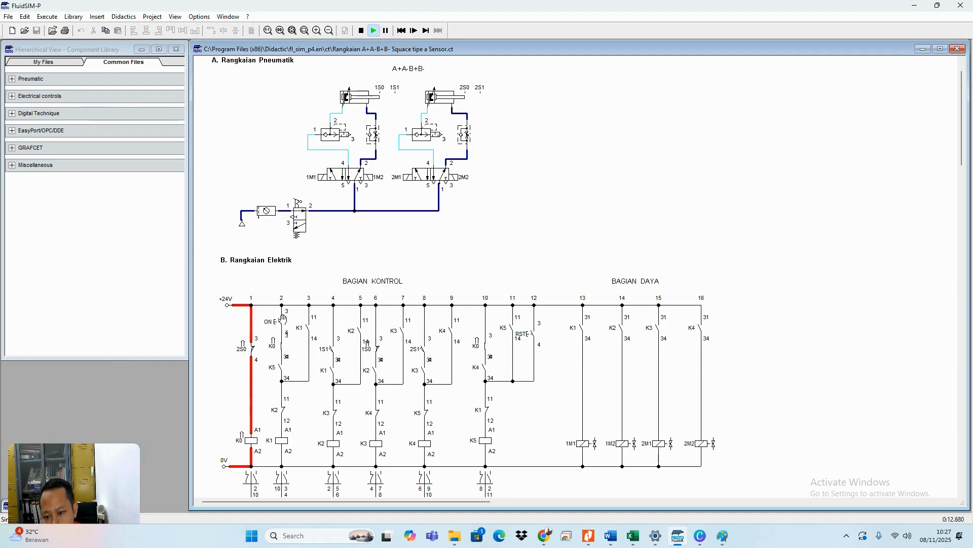
{"action": "left_click", "coordinate": [530, 330]}
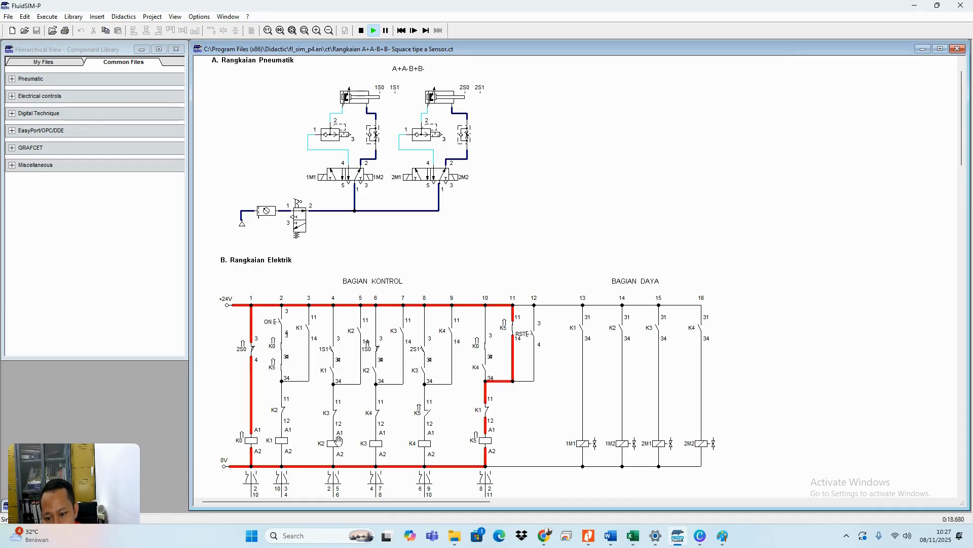
{"action": "left_click", "coordinate": [277, 320]}
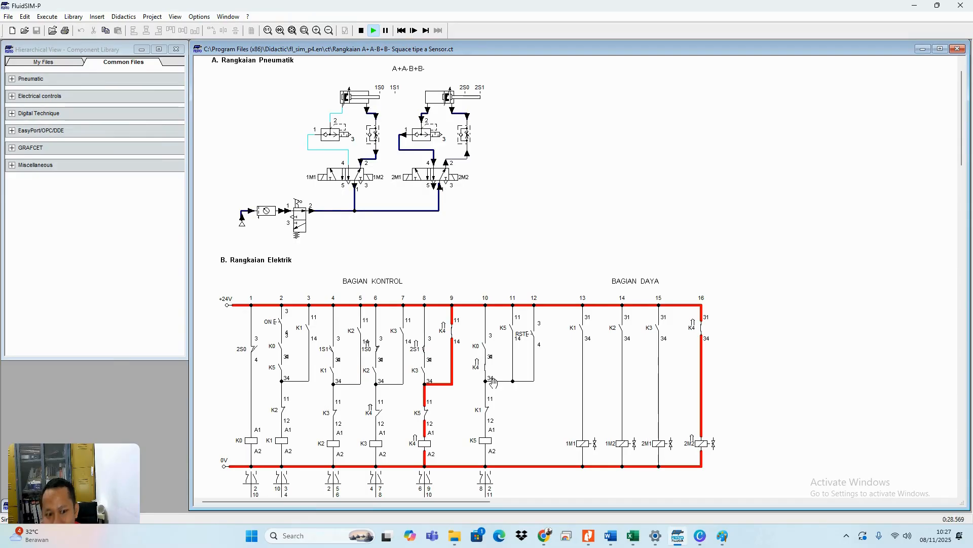
- Bring the whole pneumatic diagram into view and repeat the running sequence by operating the ON, RST and again the ON pushbutton
{"action": "scroll", "coordinate": [495, 288], "scroll_direction": "up", "scroll_amount": 3}
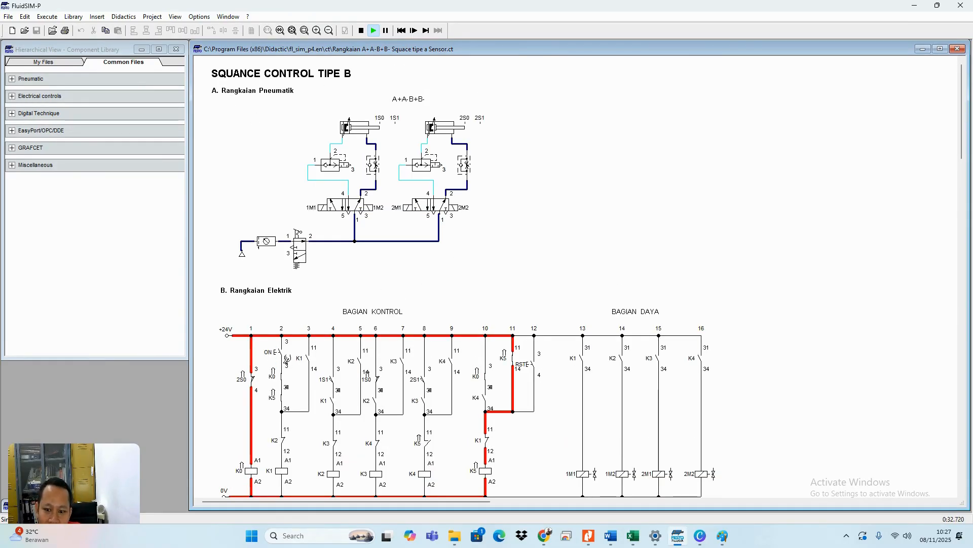
{"action": "left_click", "coordinate": [282, 349]}
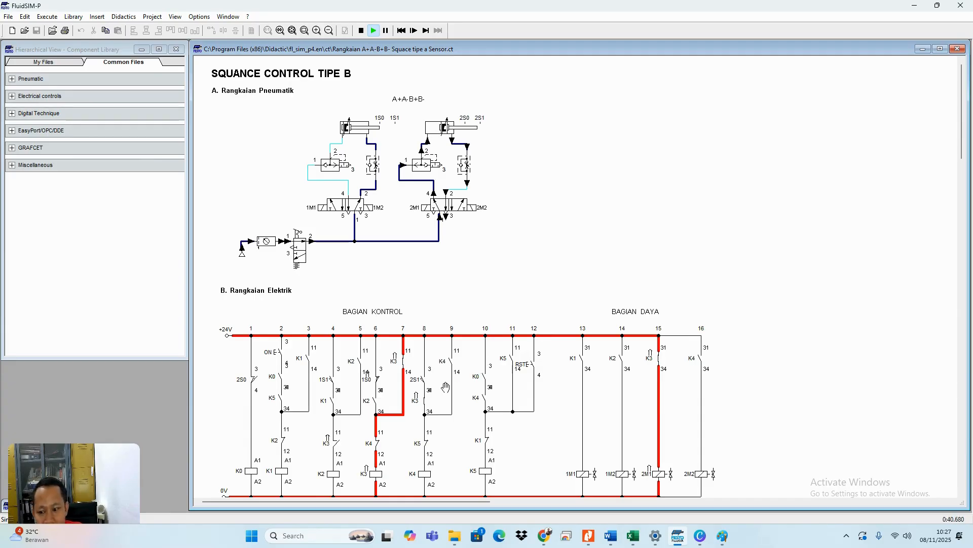
{"action": "left_click", "coordinate": [530, 362]}
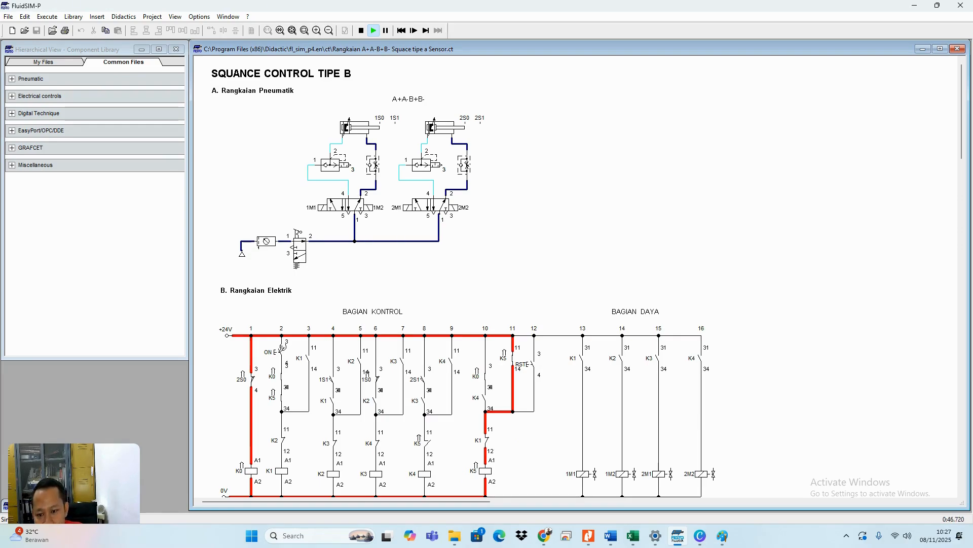
{"action": "left_click", "coordinate": [282, 348]}
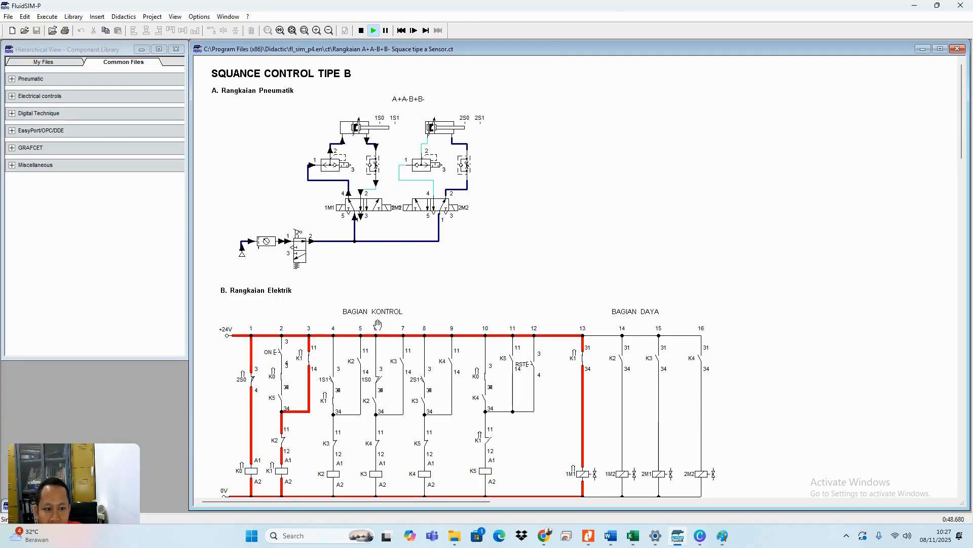